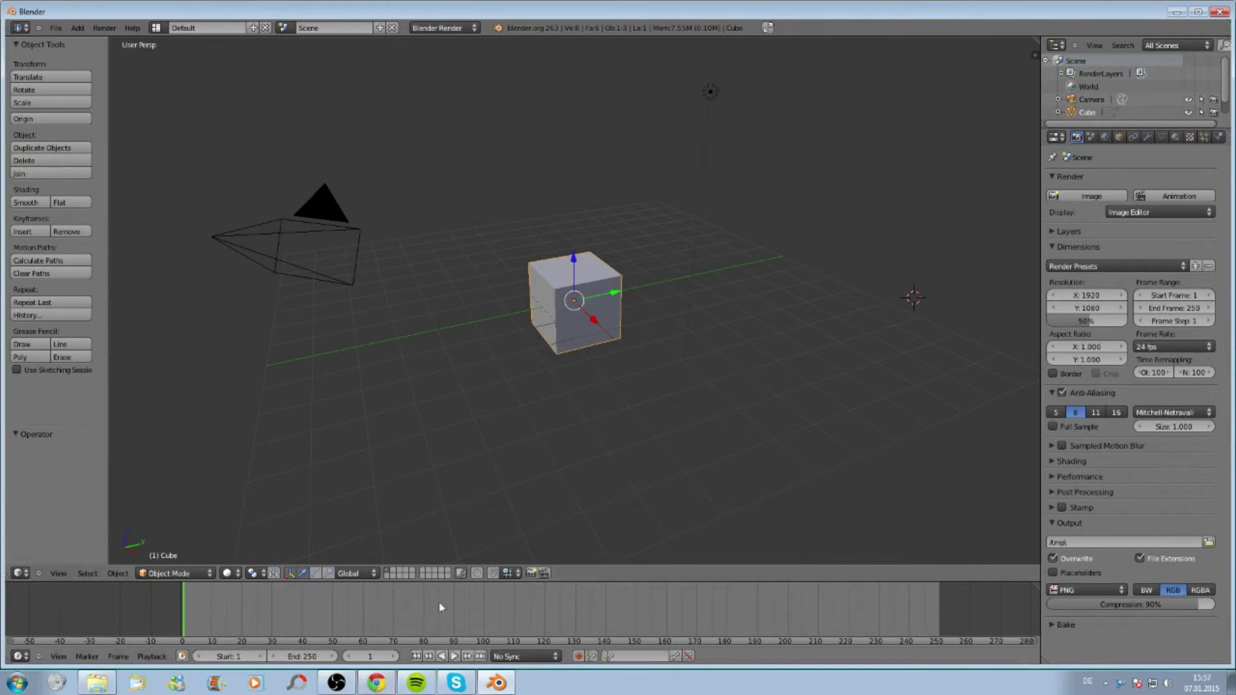
Step: Close the PC Speed Maximizer ad and download io_s3py_animation-1.53.zip despite the deprecation warning
click(386, 681)
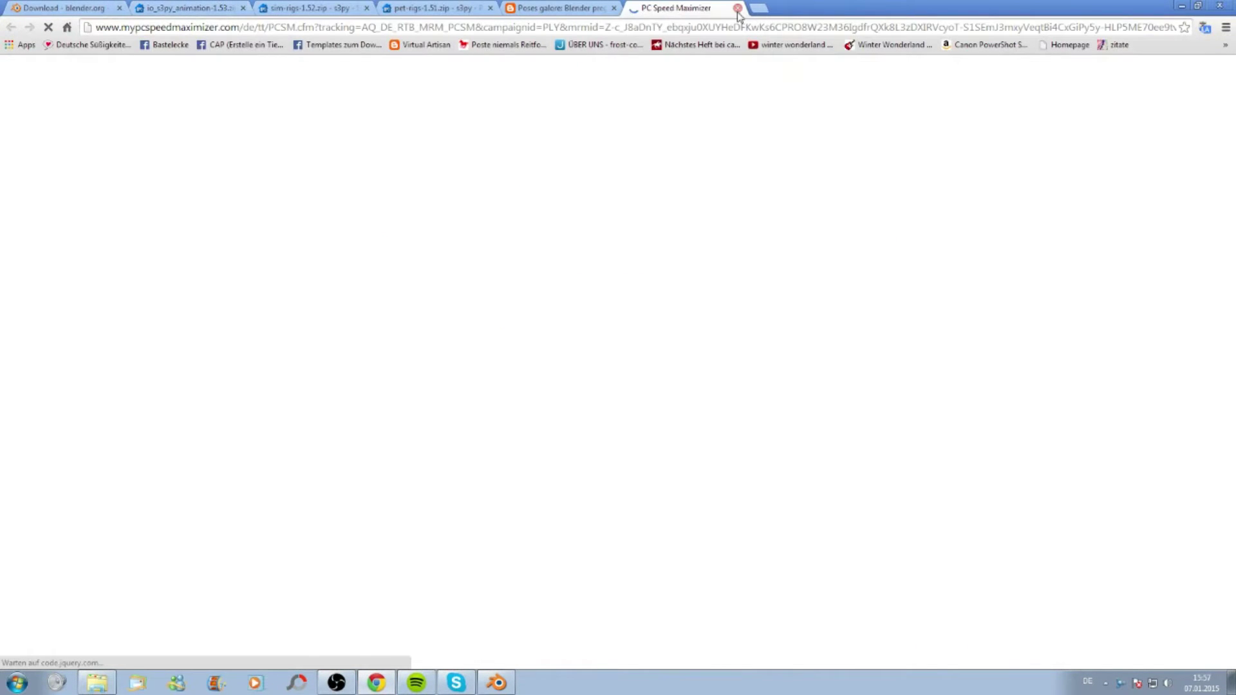
click(738, 8)
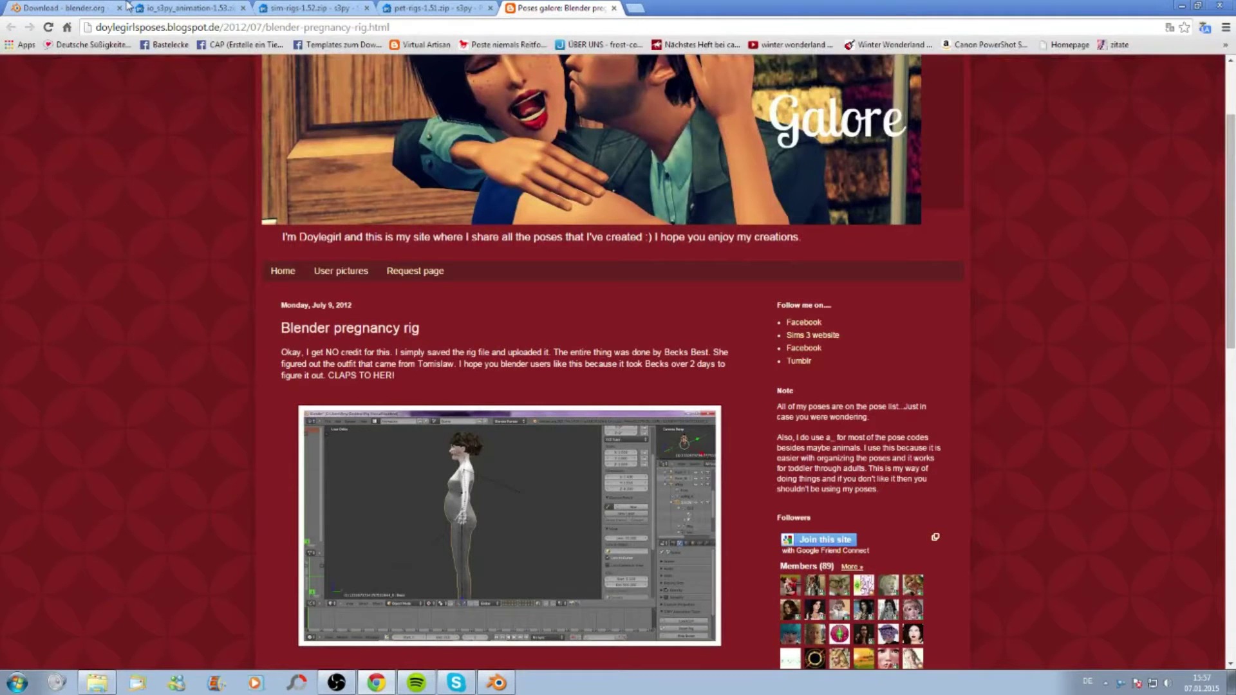
click(132, 7)
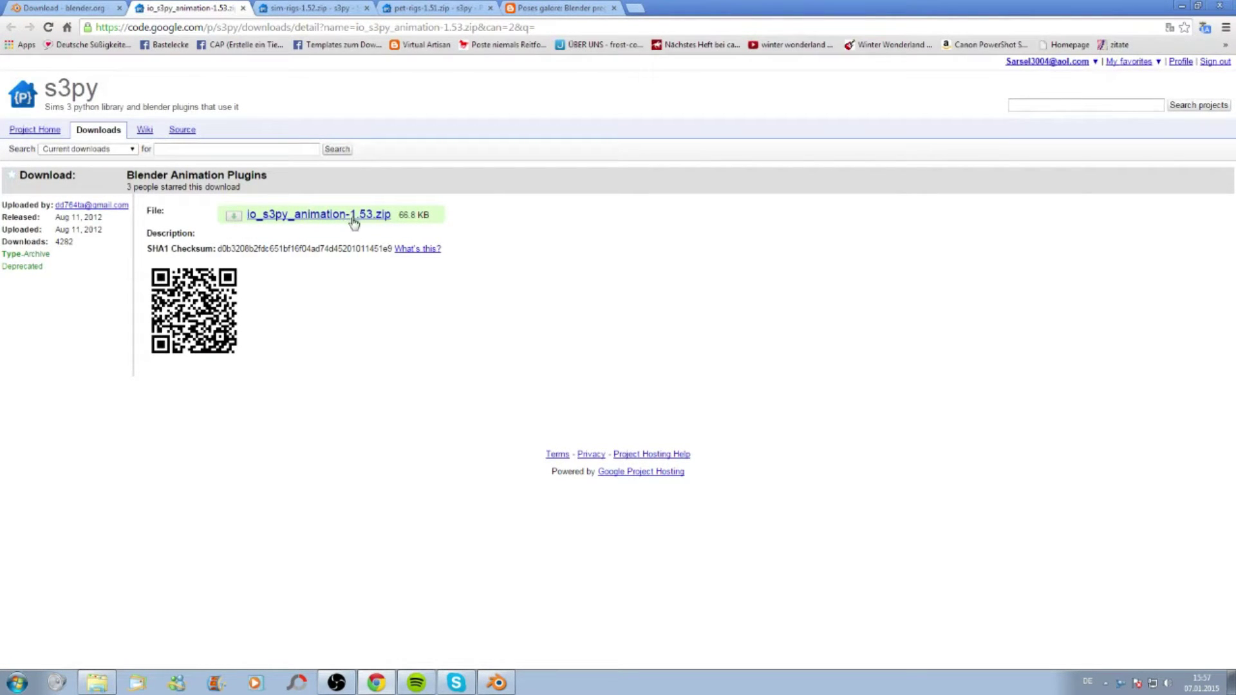
click(350, 216)
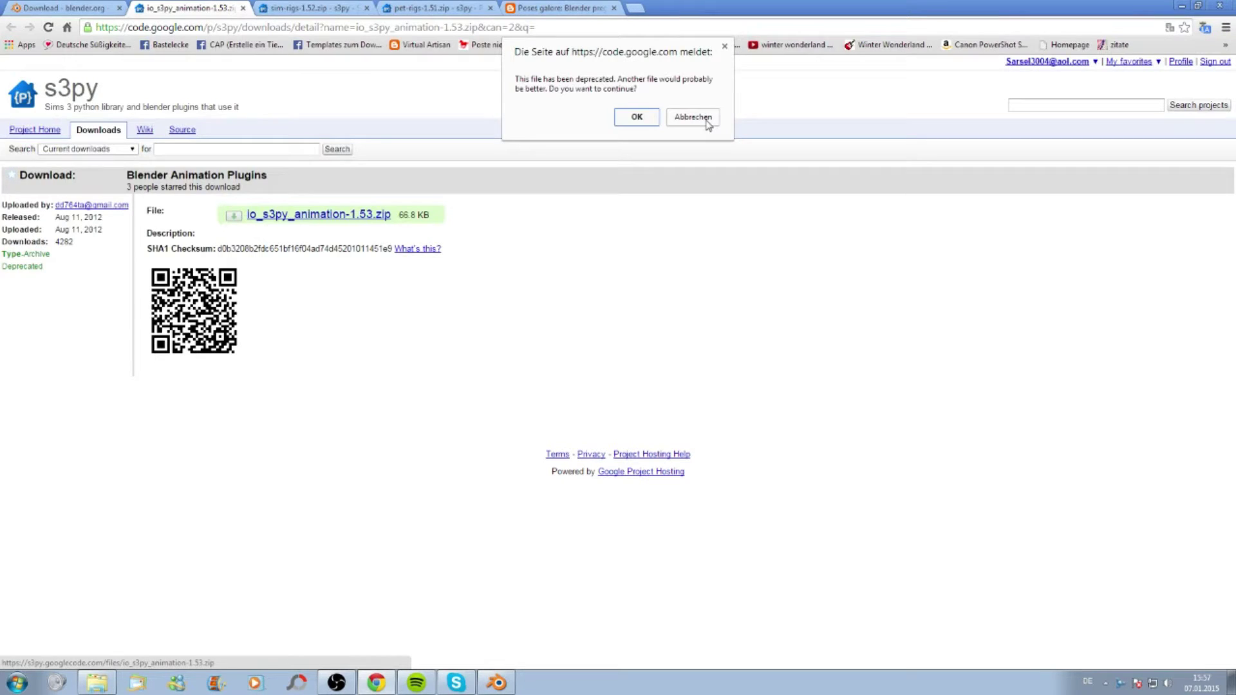
click(637, 117)
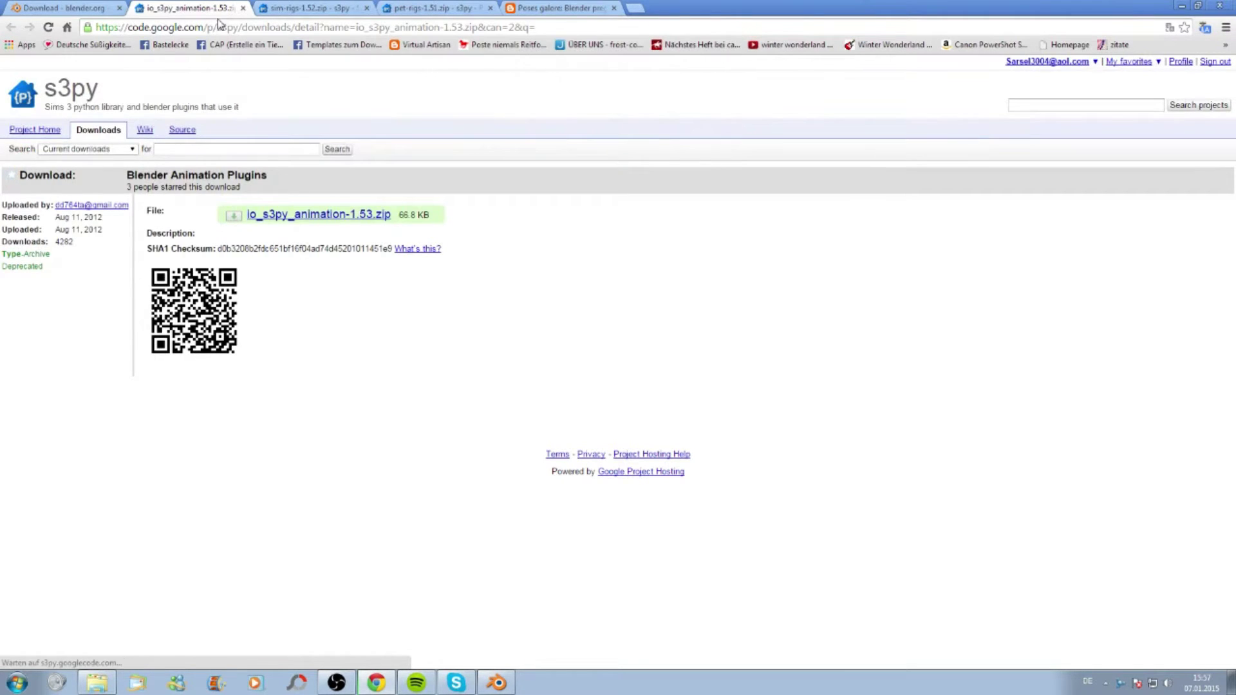
Step: Download sim-rigs-1.52.zip and pet-rigs-1.51.zip, confirming both deprecation warnings
click(326, 7)
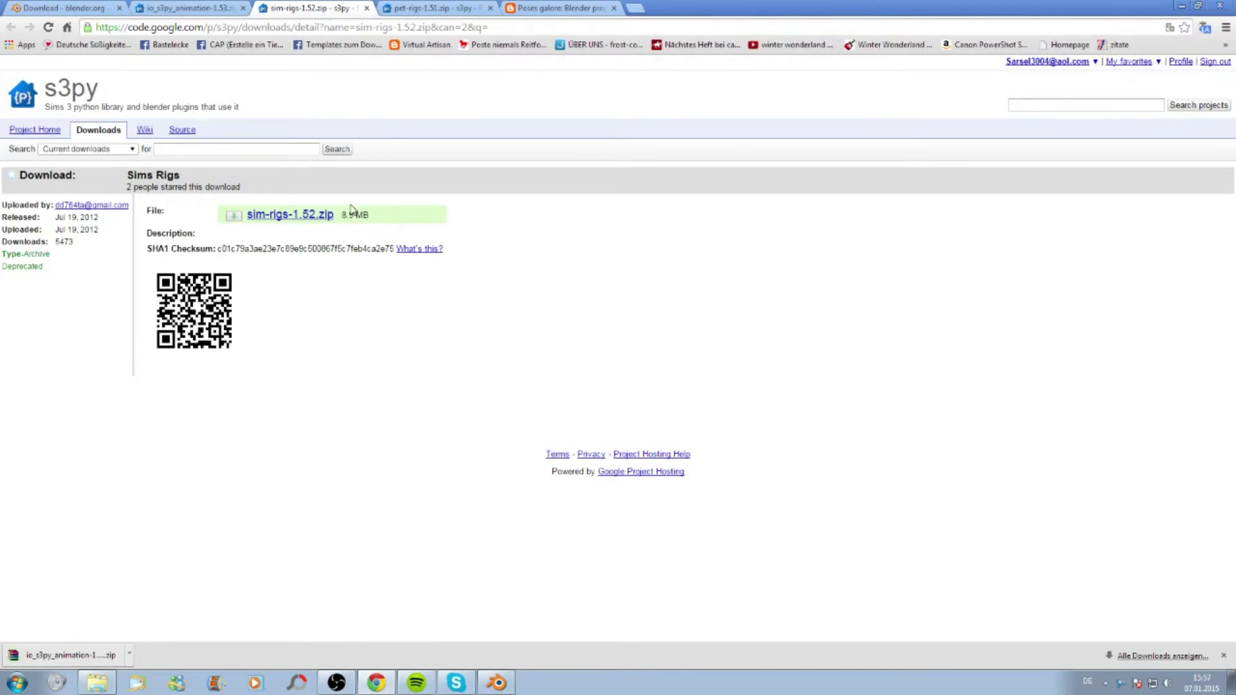
click(315, 215)
click(655, 119)
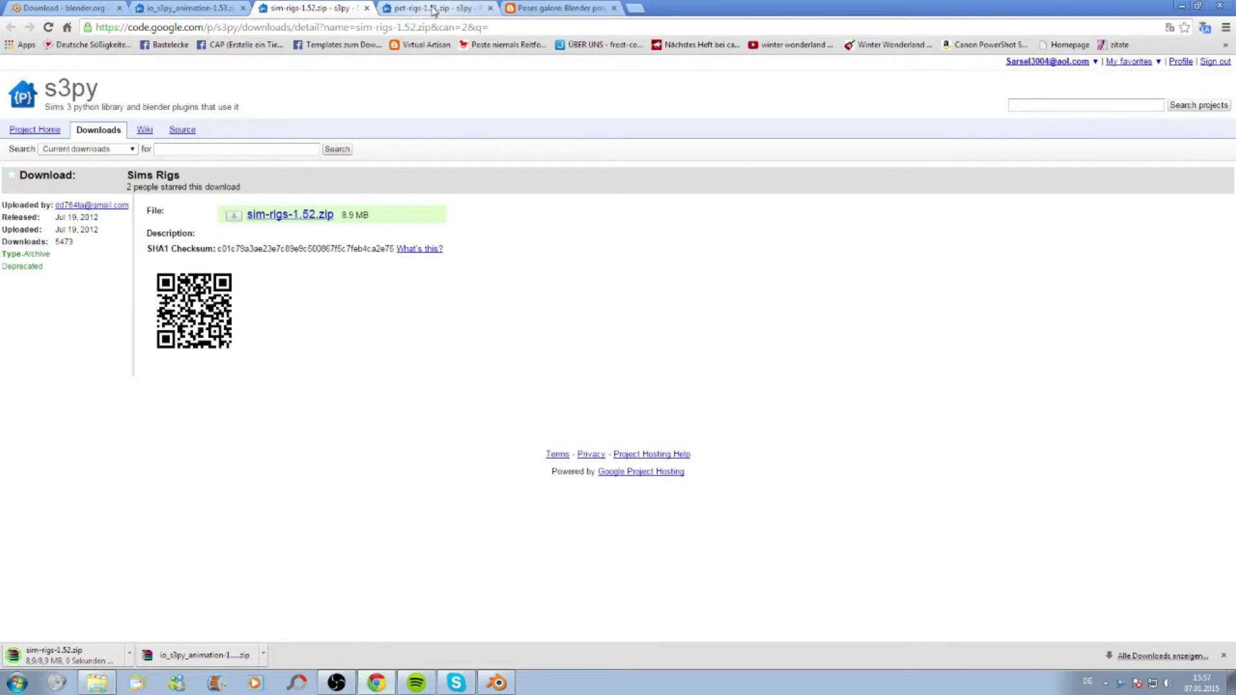
click(434, 9)
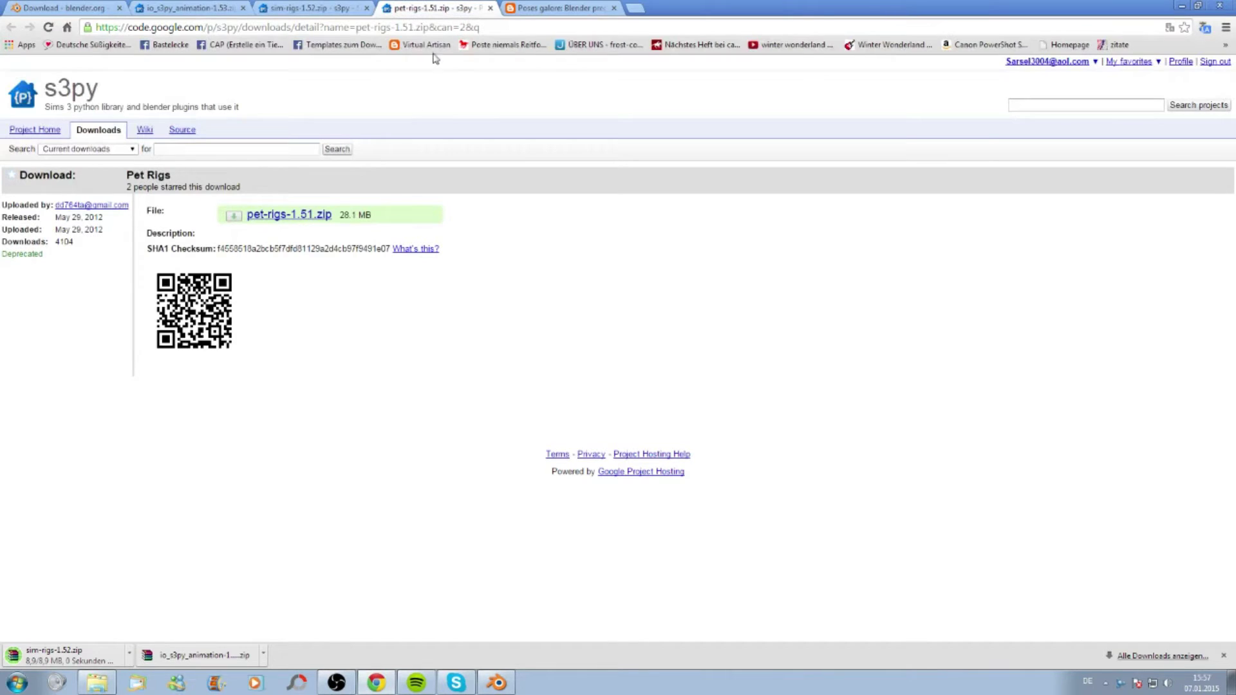
click(310, 228)
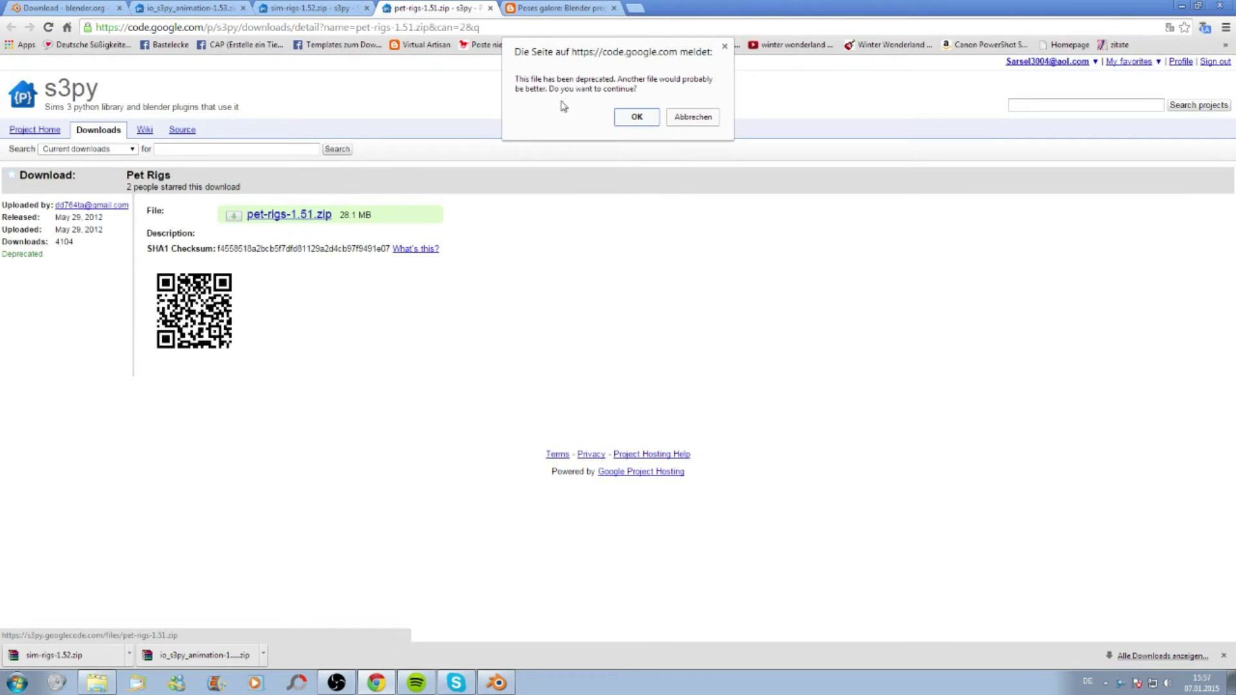
click(638, 117)
Step: Look over the Poses galore blog post, then close it
click(553, 7)
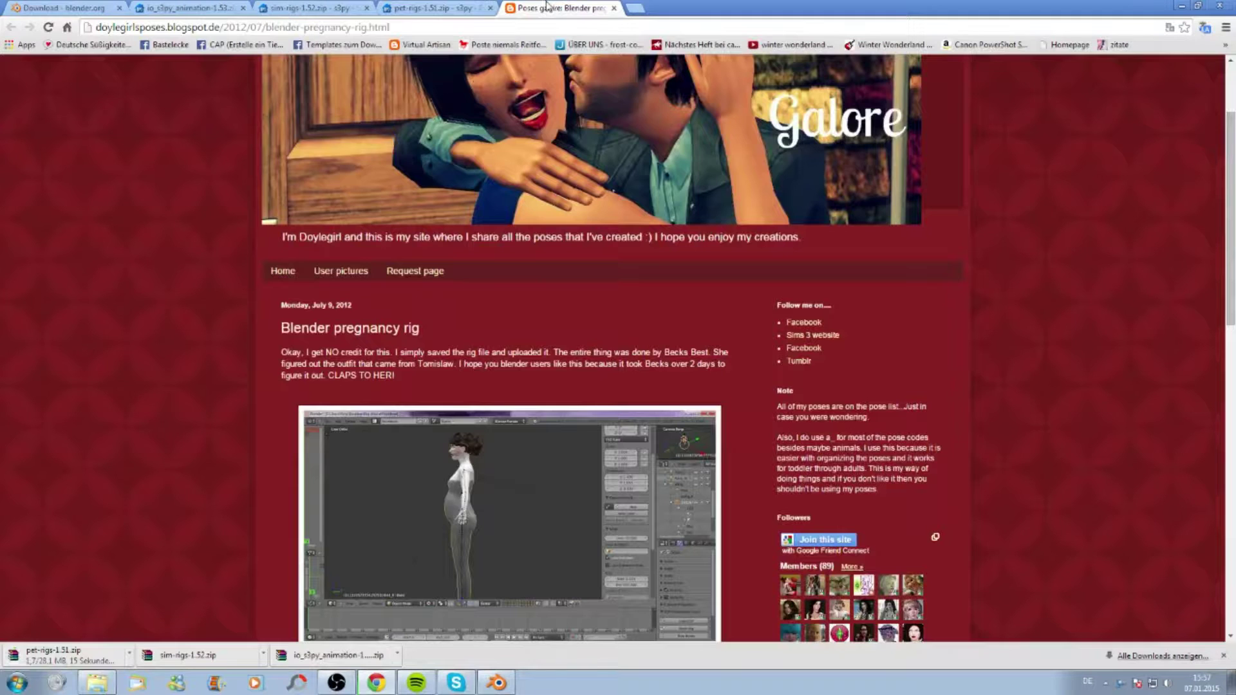
scroll(553, 141, down, 2)
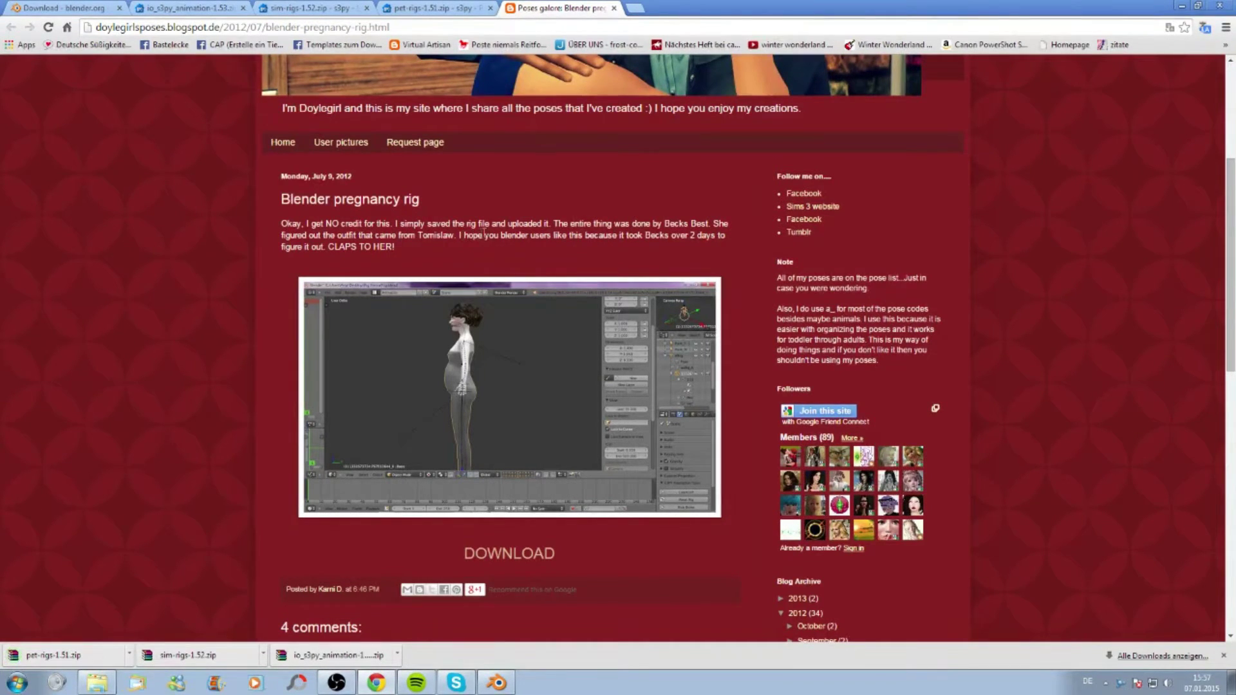
scroll(539, 251, down, 4)
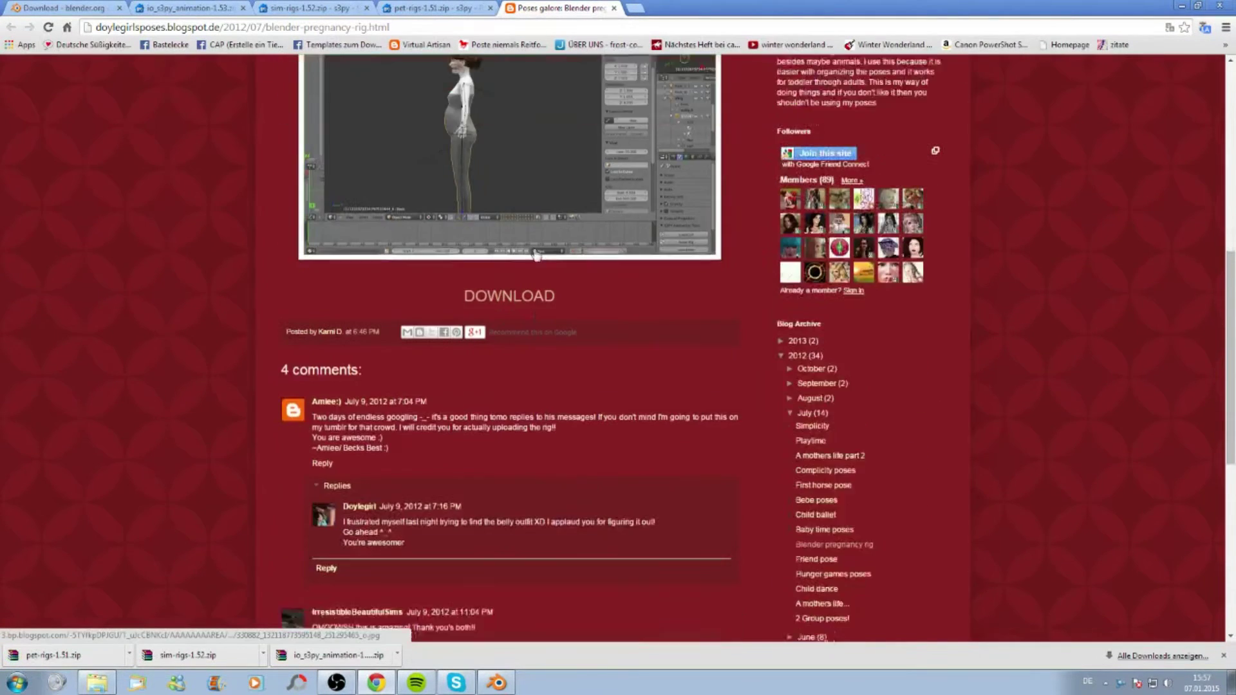
scroll(539, 251, down, 1)
scroll(539, 251, up, 2)
scroll(539, 251, up, 1)
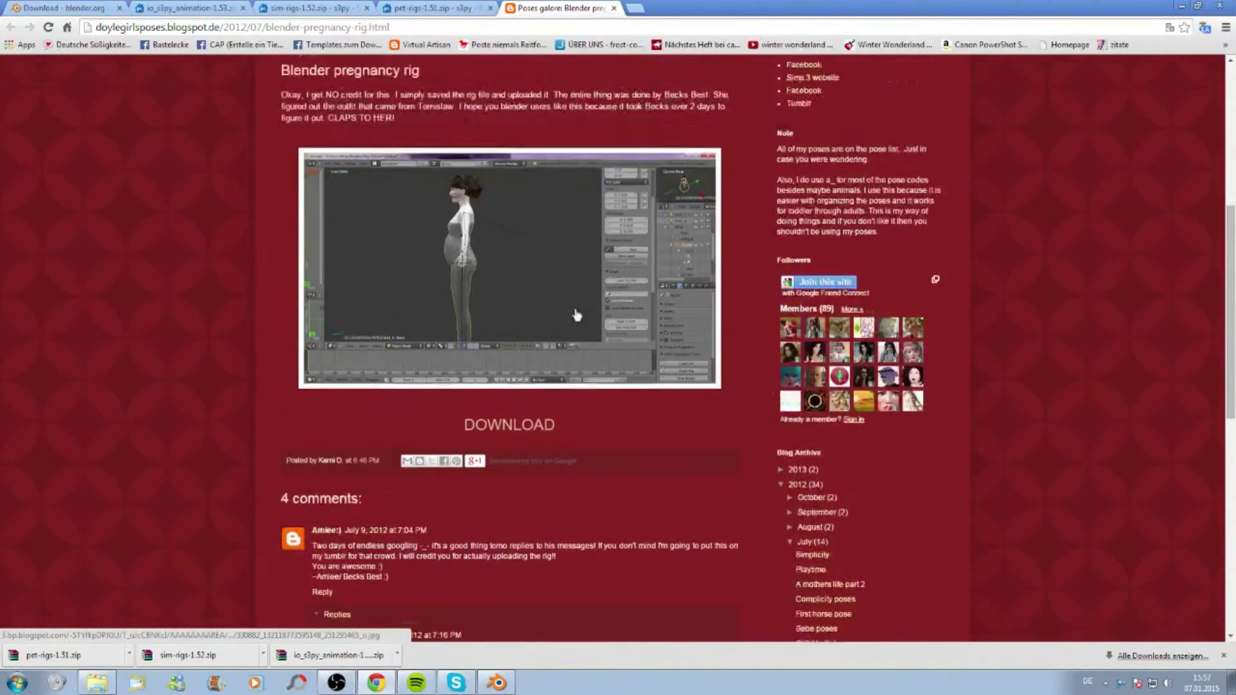
scroll(573, 305, up, 3)
click(613, 8)
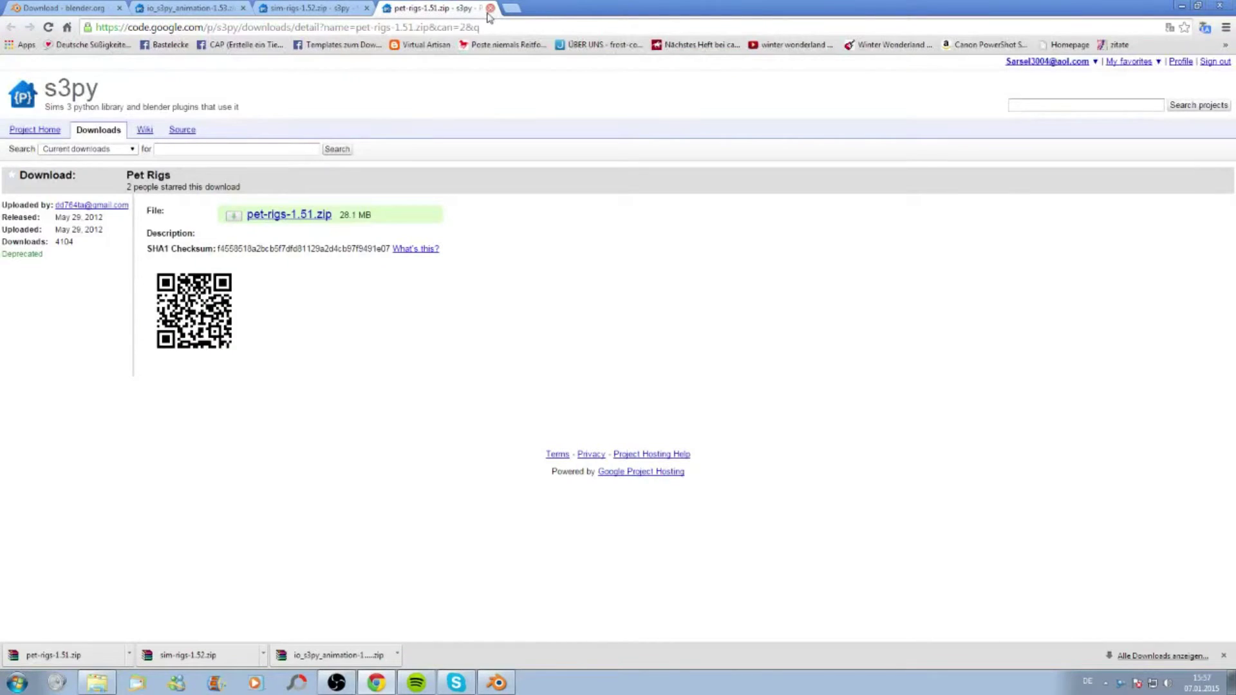
Step: Browse the blender.org download page and open its Previous Versions page
click(107, 13)
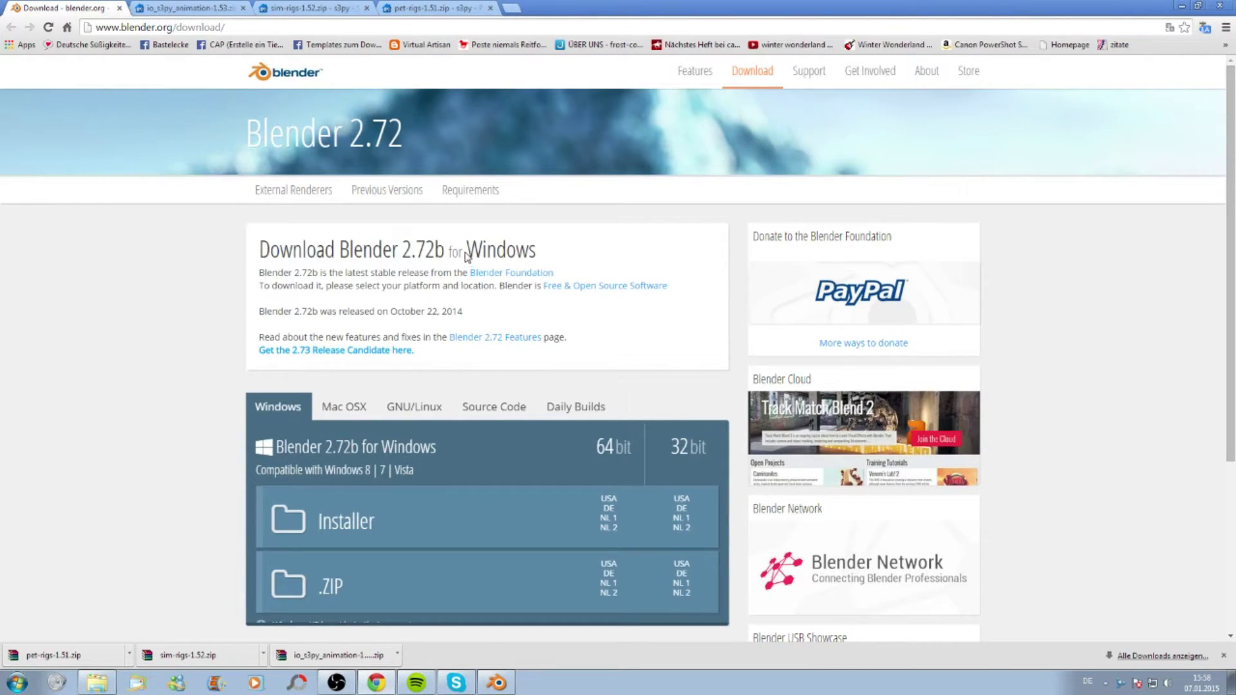
scroll(469, 253, down, 1)
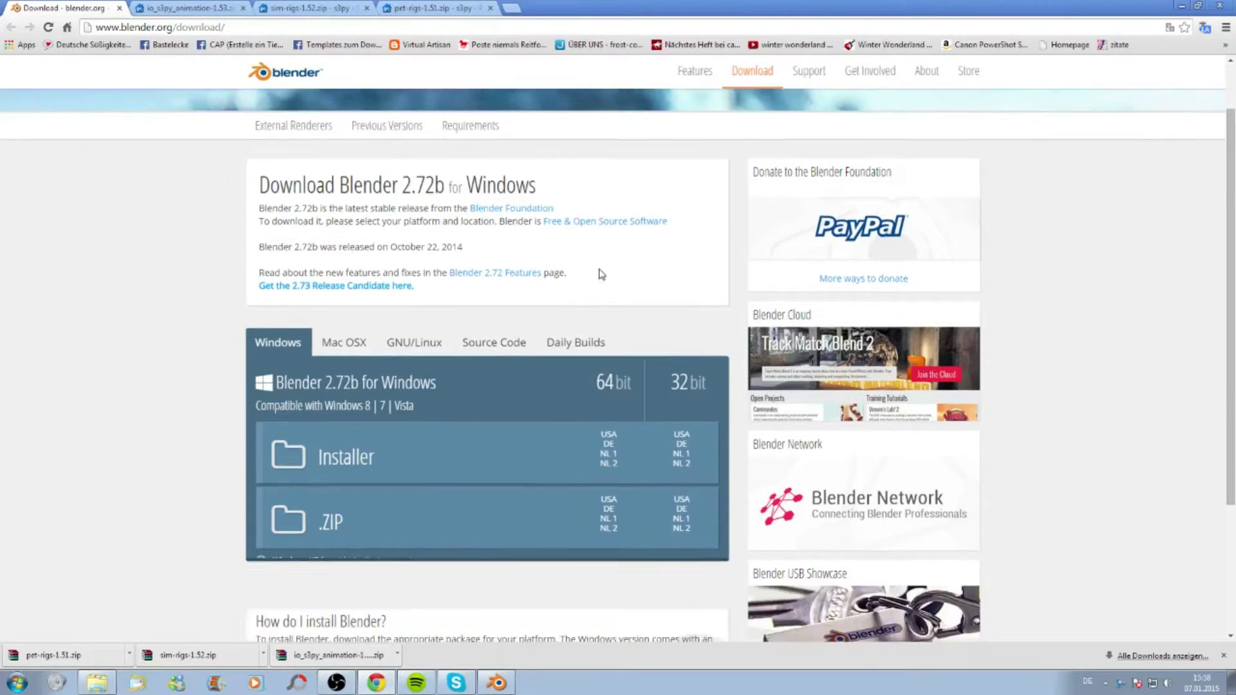
scroll(470, 252, down, 2)
scroll(472, 251, down, 1)
scroll(473, 250, up, 4)
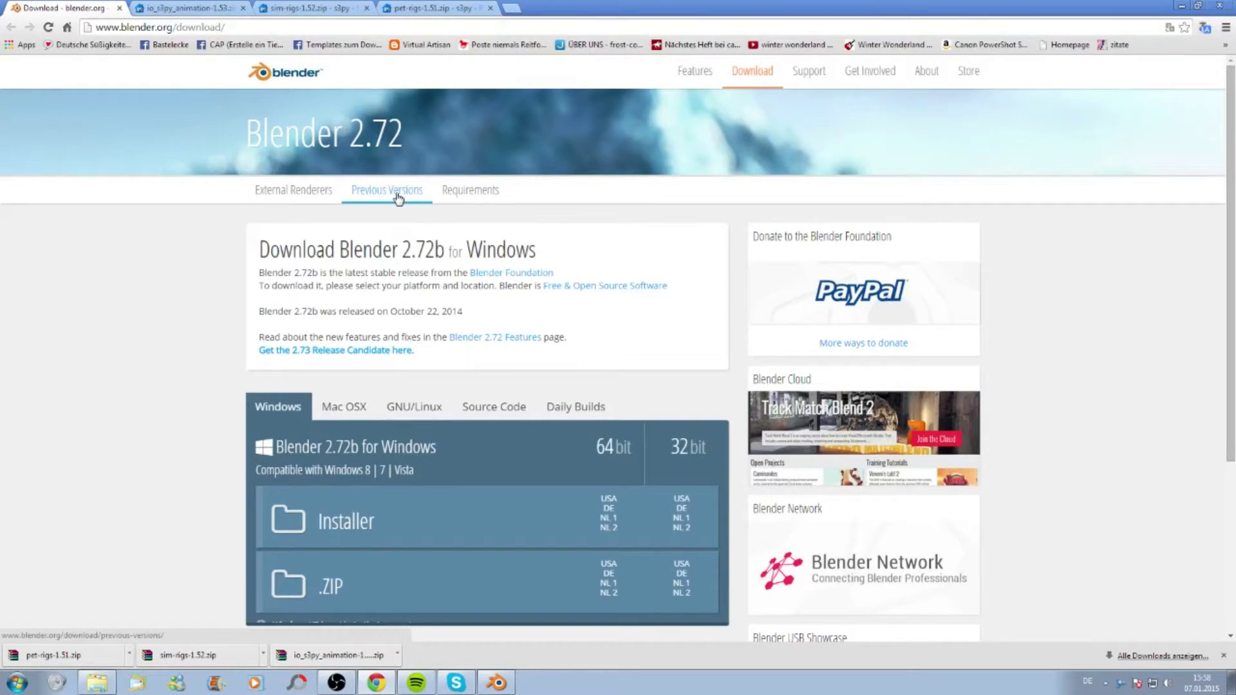
click(399, 198)
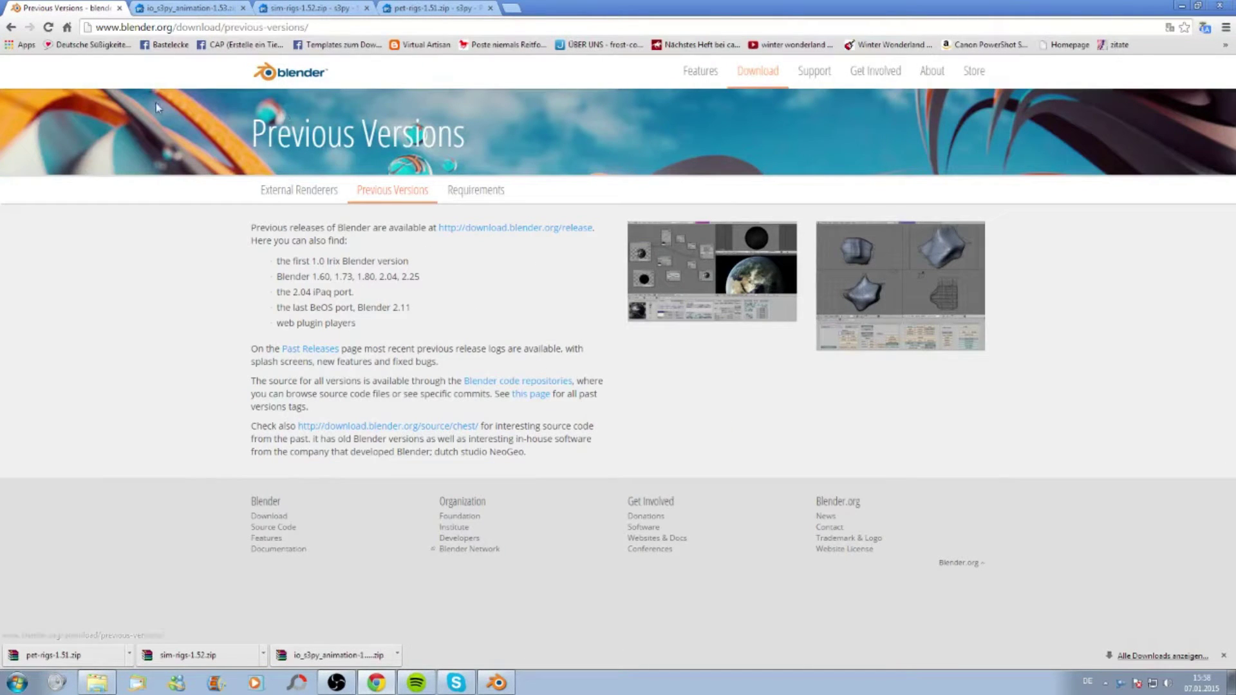
Step: Close the remaining Chrome tabs and the browser
click(120, 7)
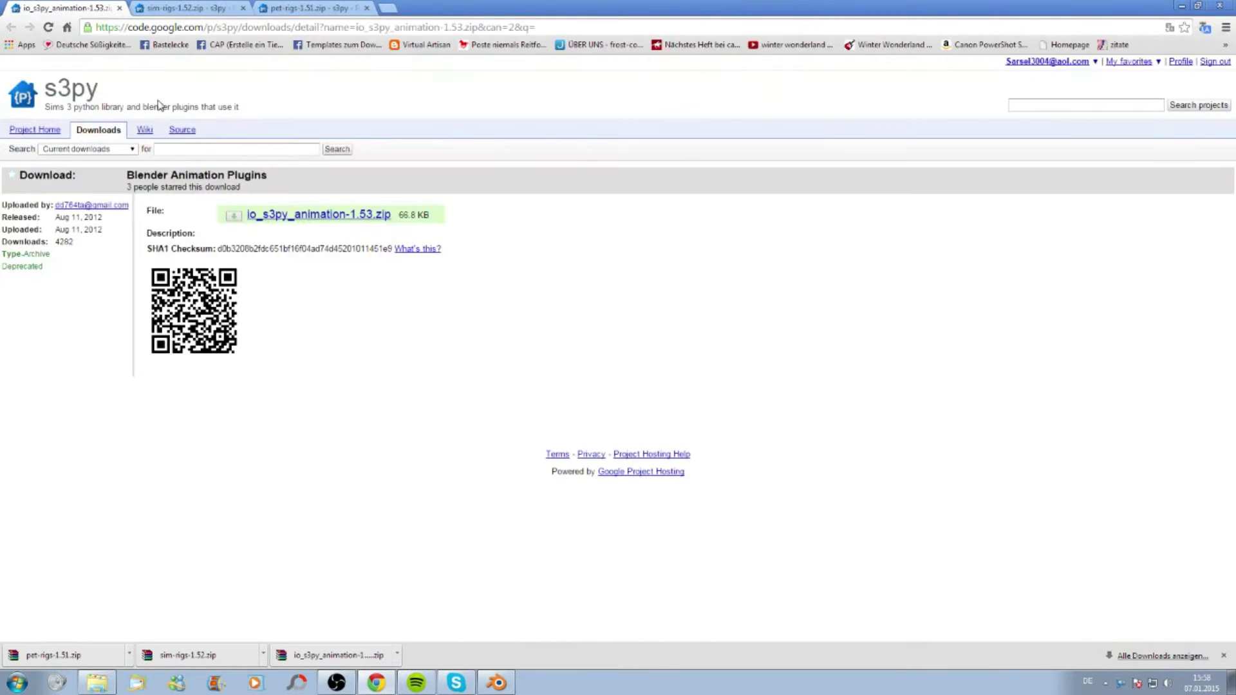
click(120, 8)
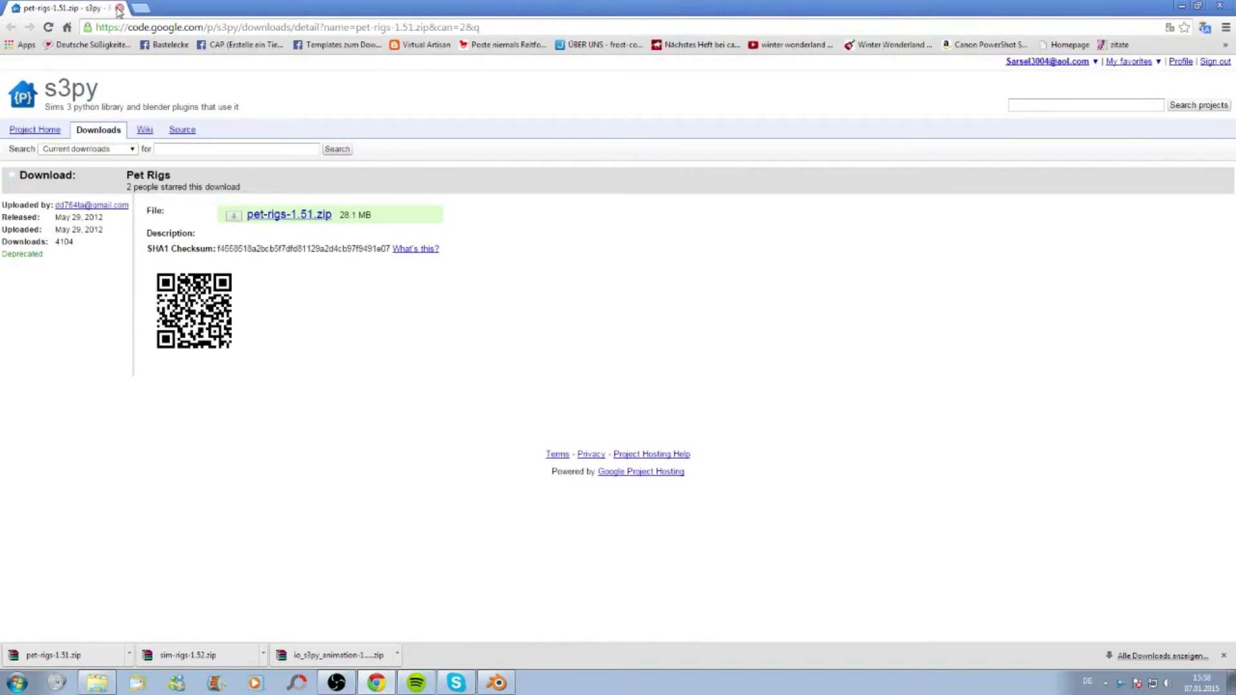
click(121, 8)
Step: Minimise the windows to reveal the desktop and open the Downloads folder
click(96, 682)
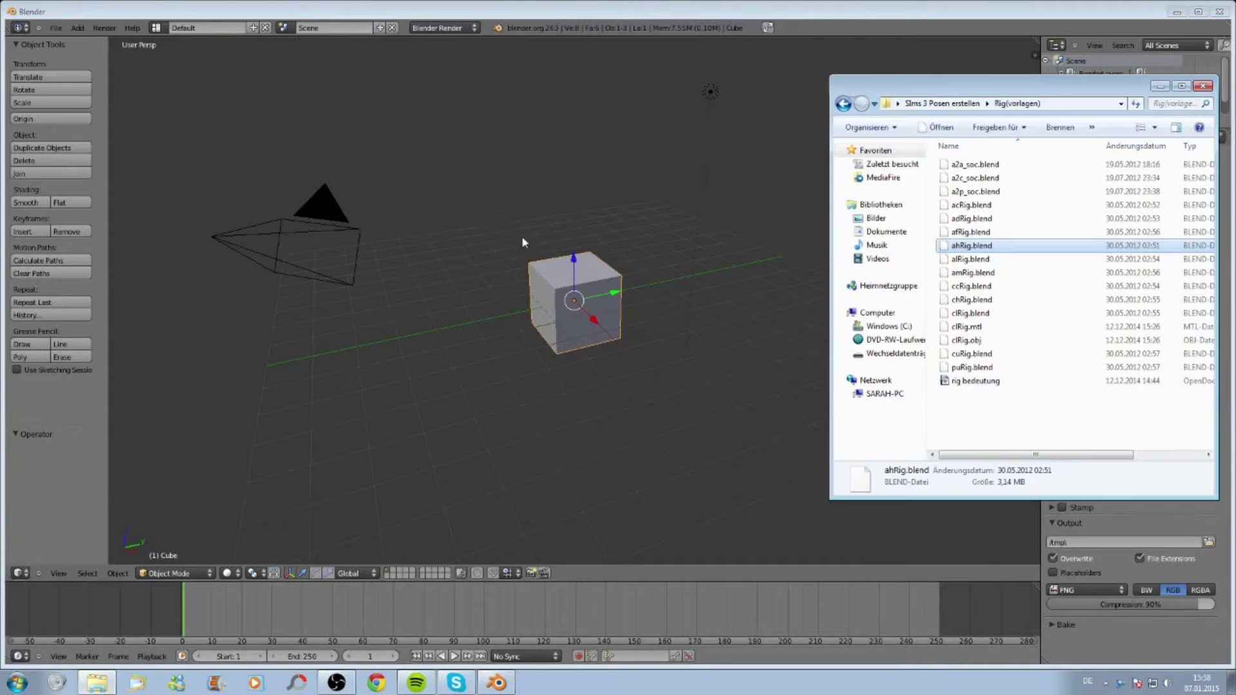
click(1159, 85)
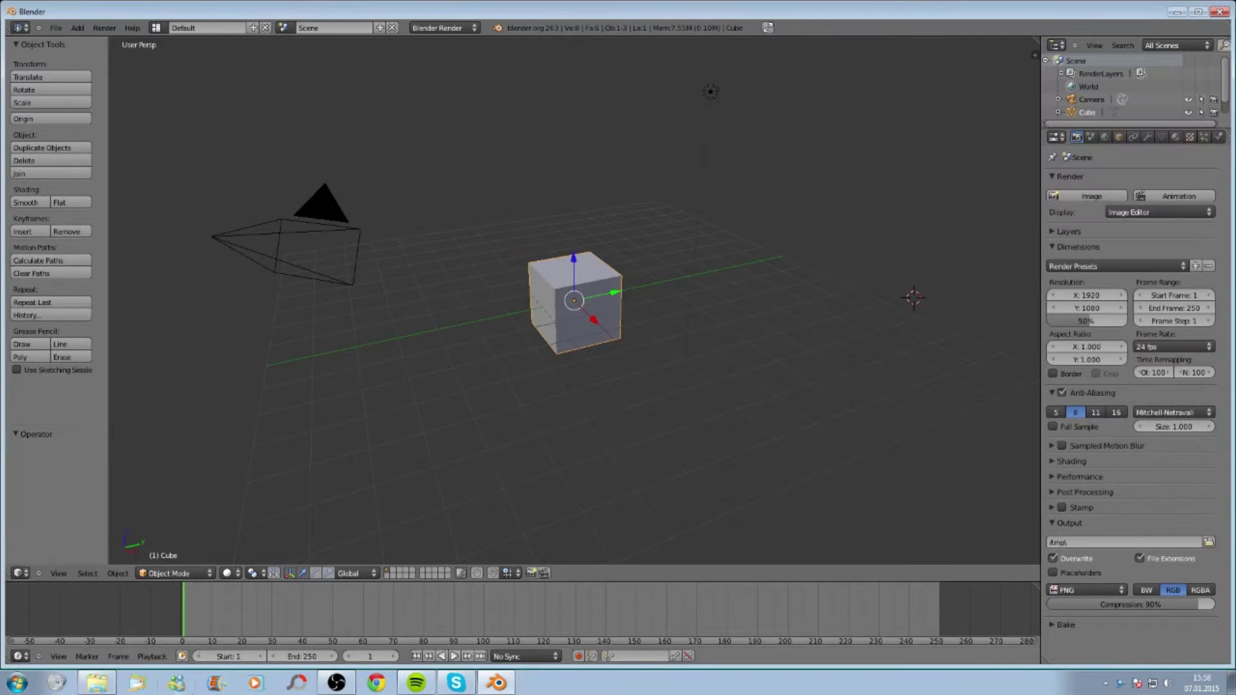
click(1229, 682)
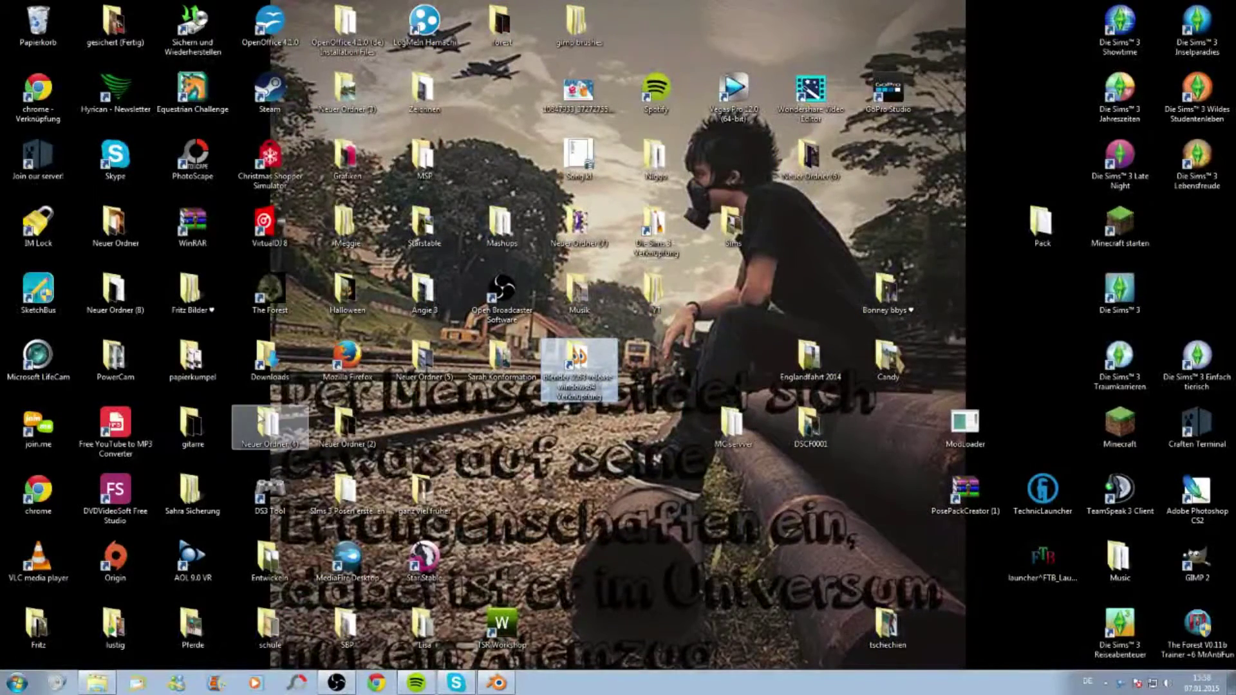
click(284, 368)
double_click(283, 368)
scroll(248, 260, down, 5)
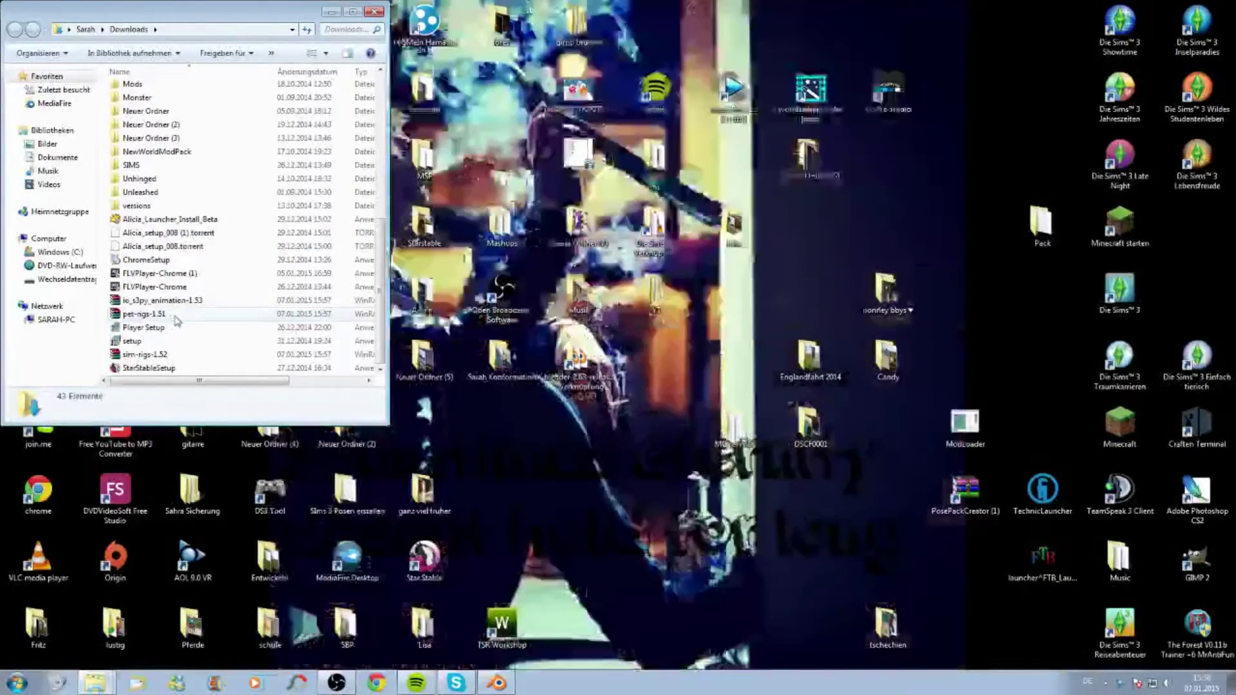
Step: Move io_s3py_animation-1.53, pet-rigs-1.51 and sim-rigs-1.52 onto the desktop, then close Downloads
drag(177, 320, 18, 282)
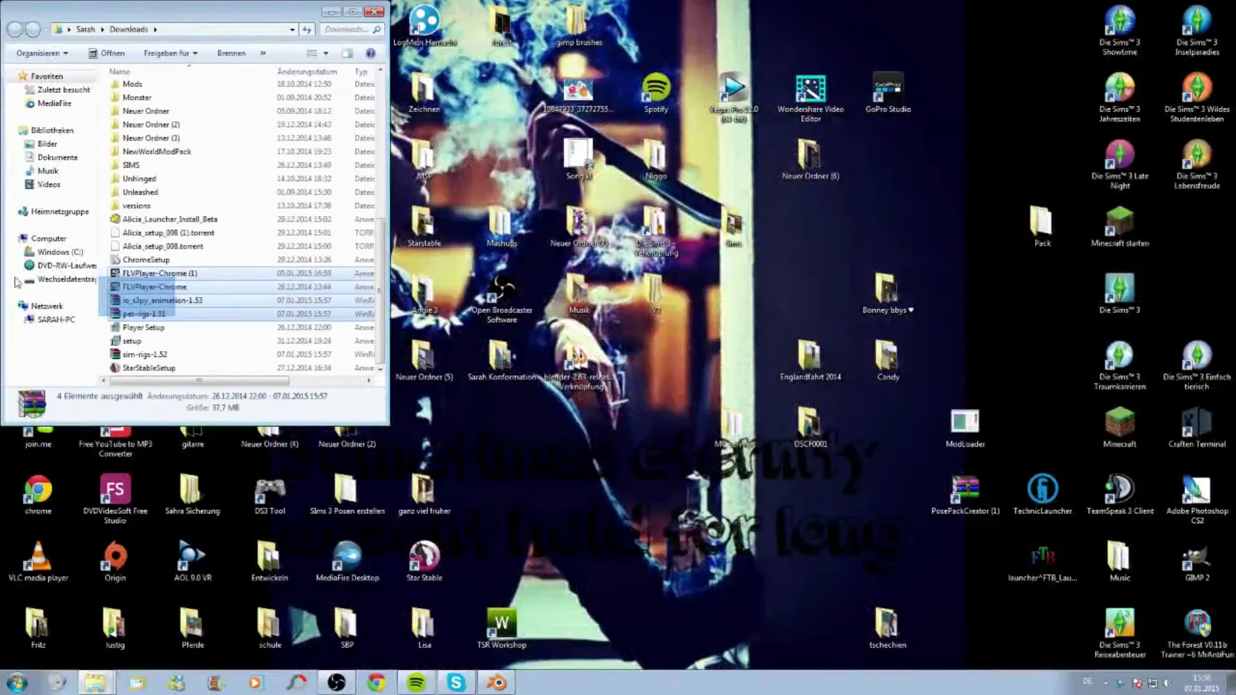
click(142, 314)
click(113, 302)
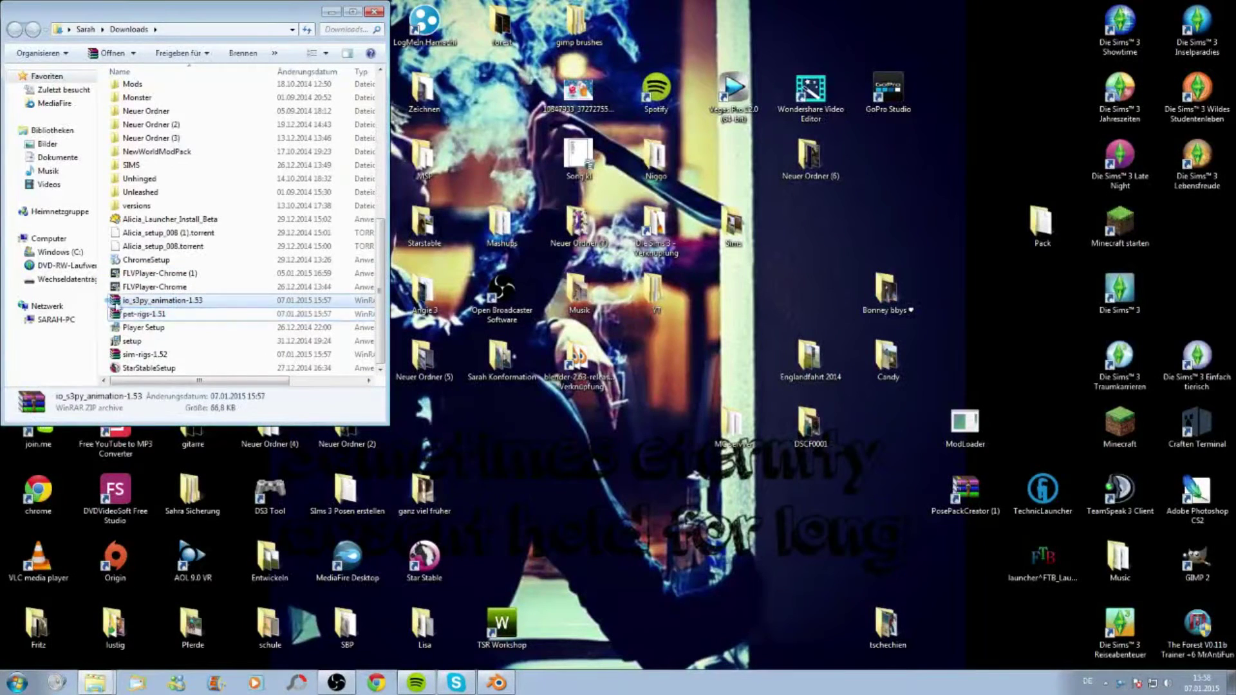
drag(136, 314, 438, 408)
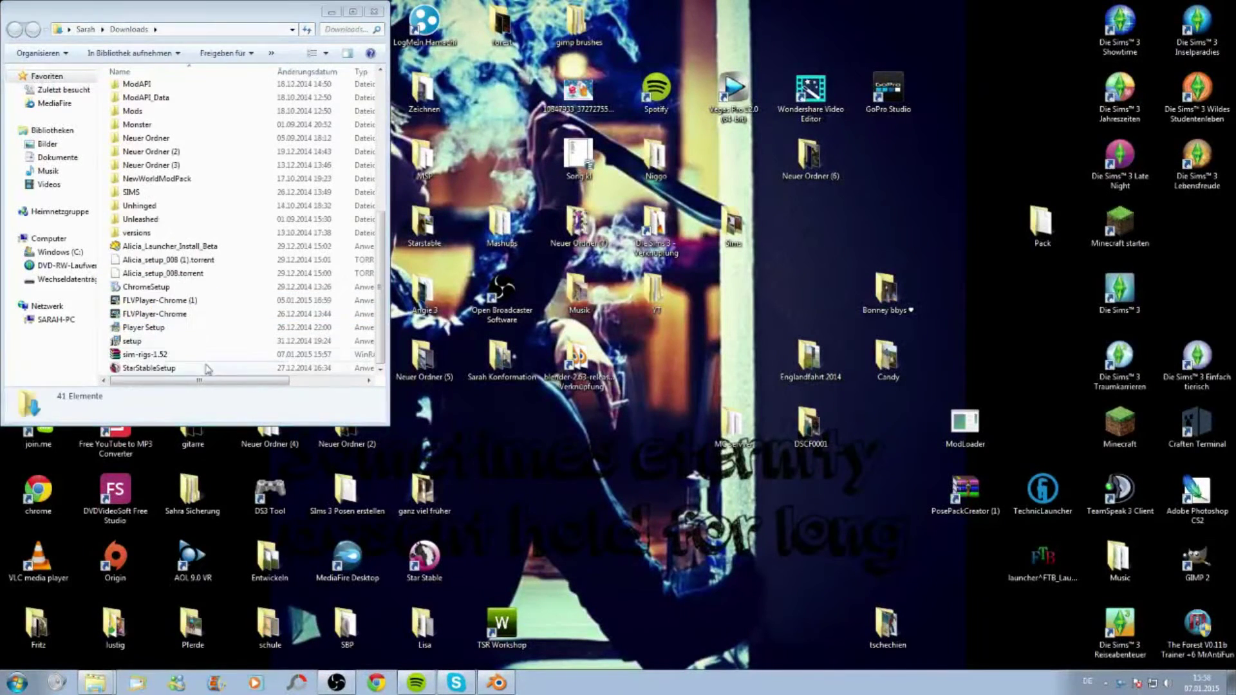
click(146, 355)
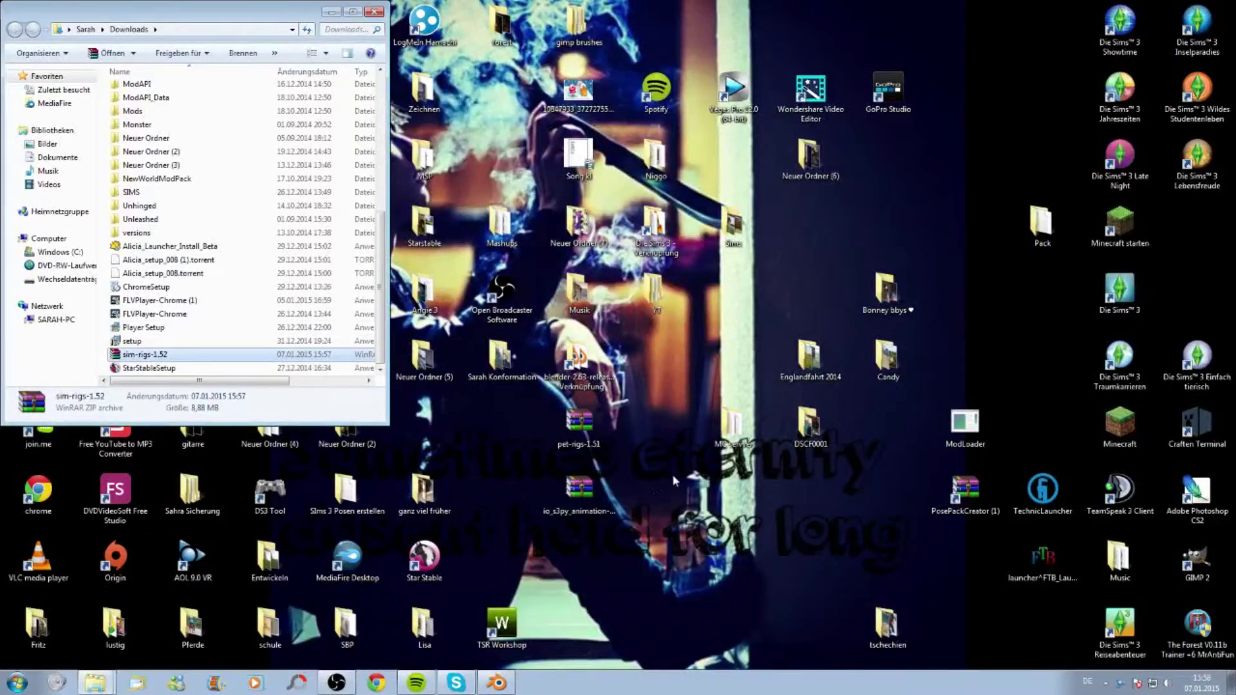
drag(145, 355, 655, 425)
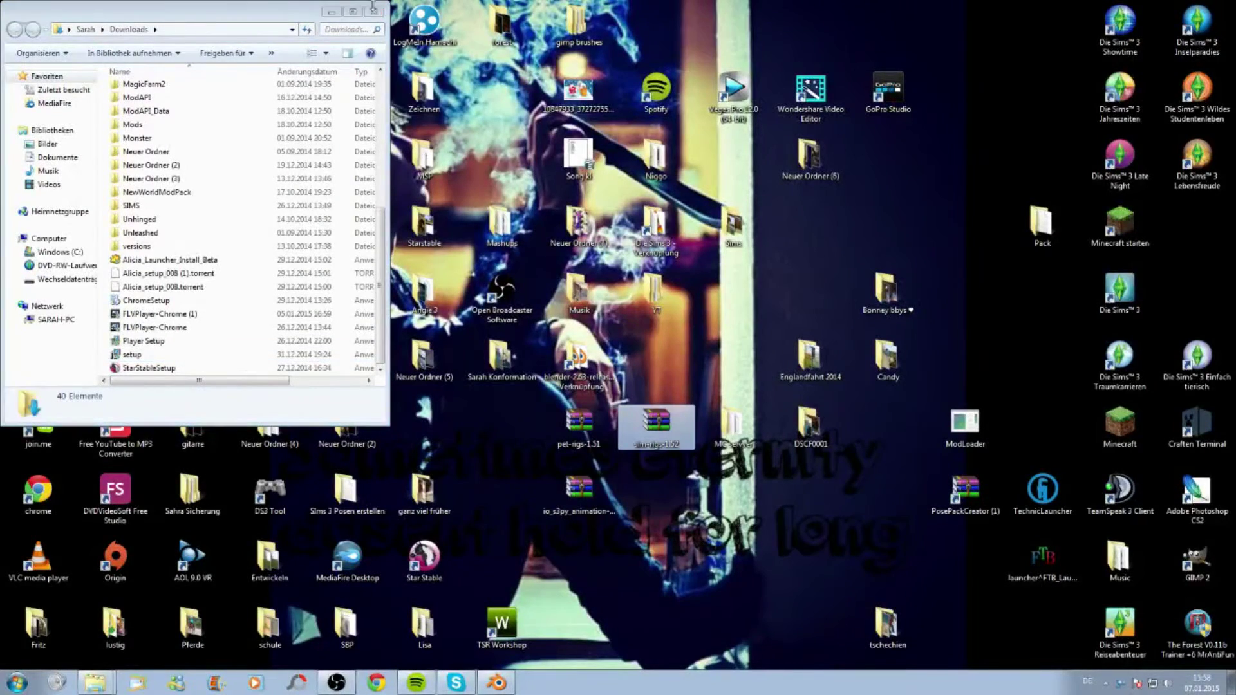
click(374, 10)
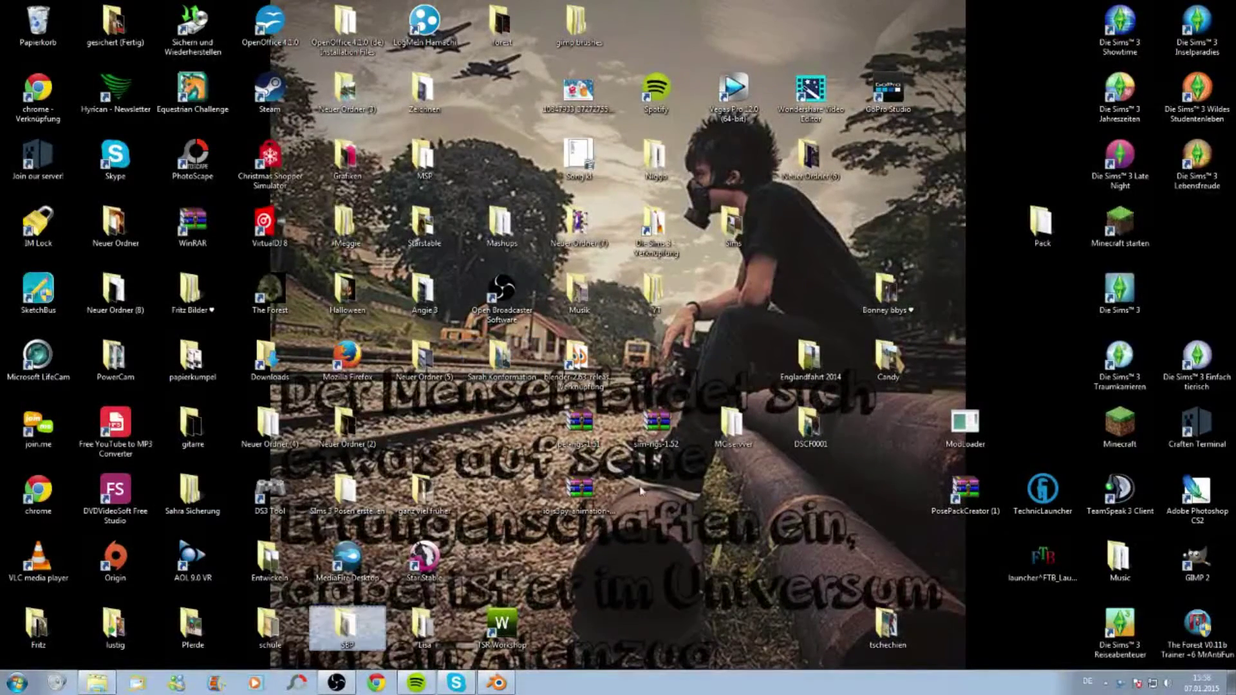
Step: Open the Sims 3 Posen erstellen folder holding the downloaded archives
key(s)
key(i)
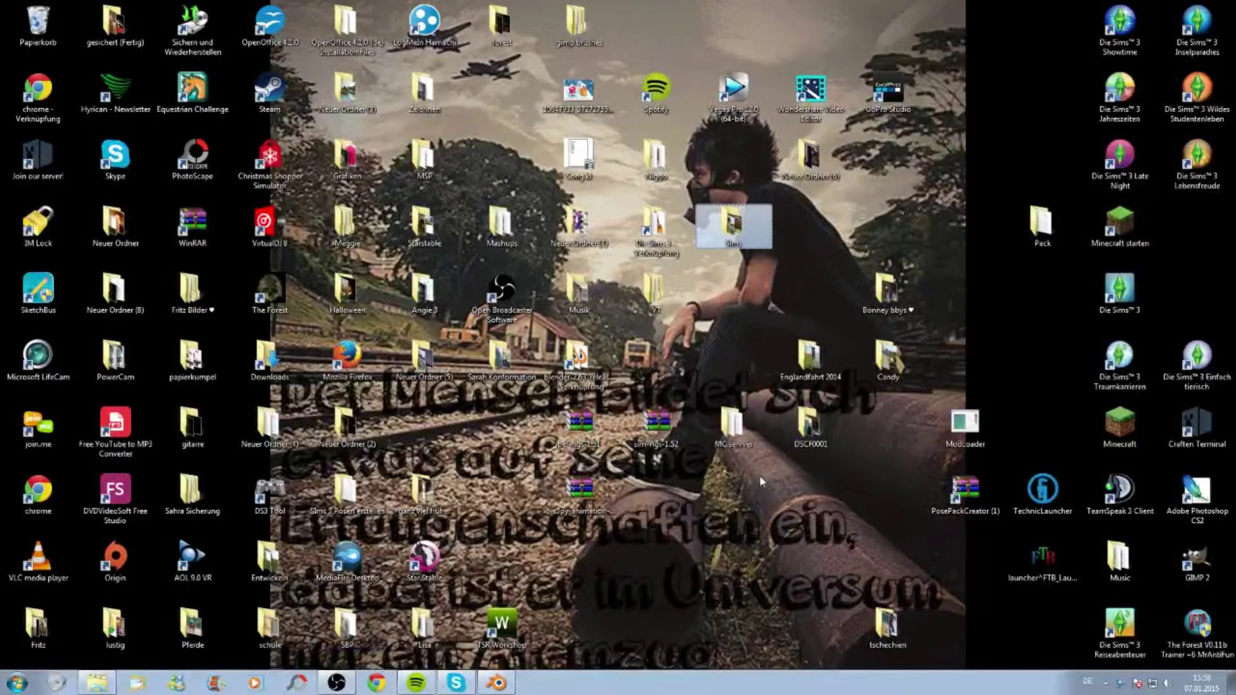
click(358, 496)
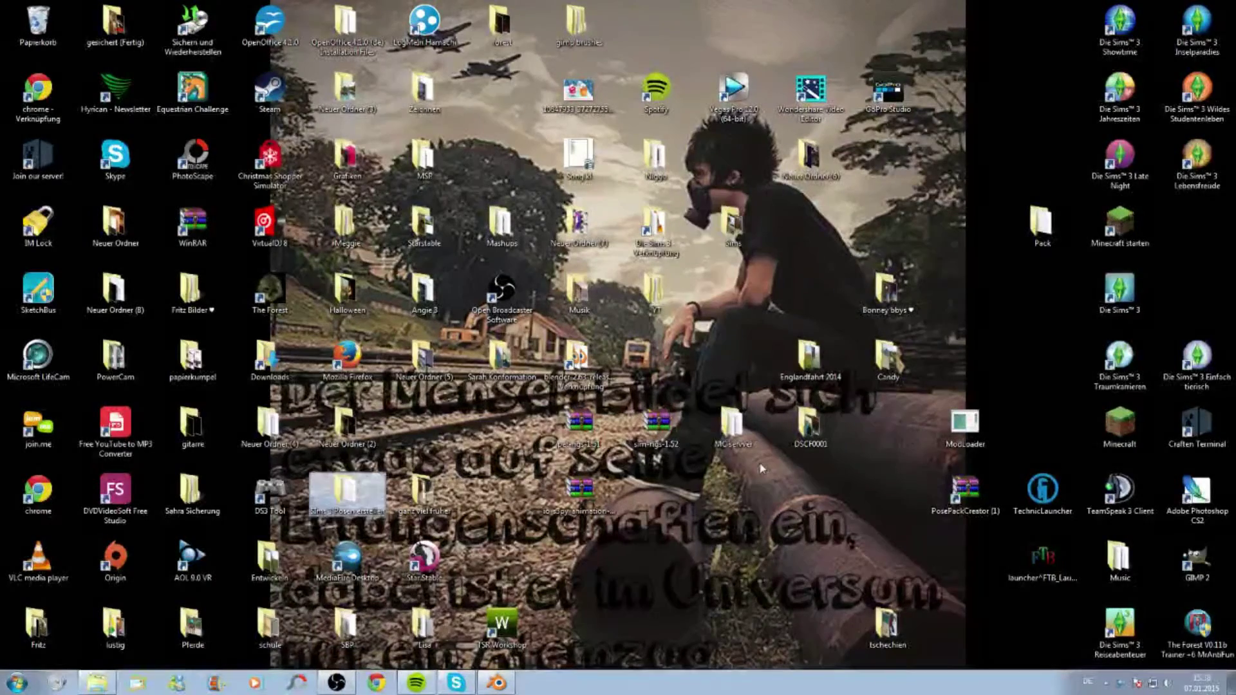
double_click(358, 495)
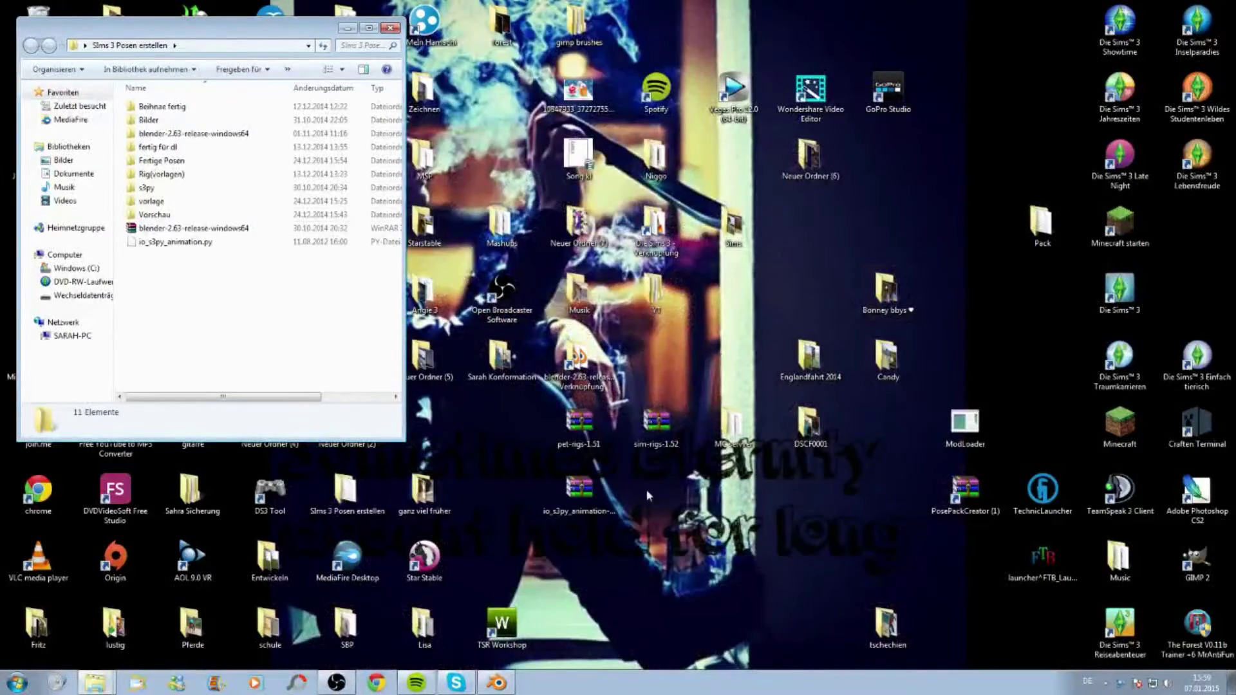
mouse_move(677, 504)
mouse_down()
mouse_move(581, 446)
mouse_move(313, 340)
mouse_up()
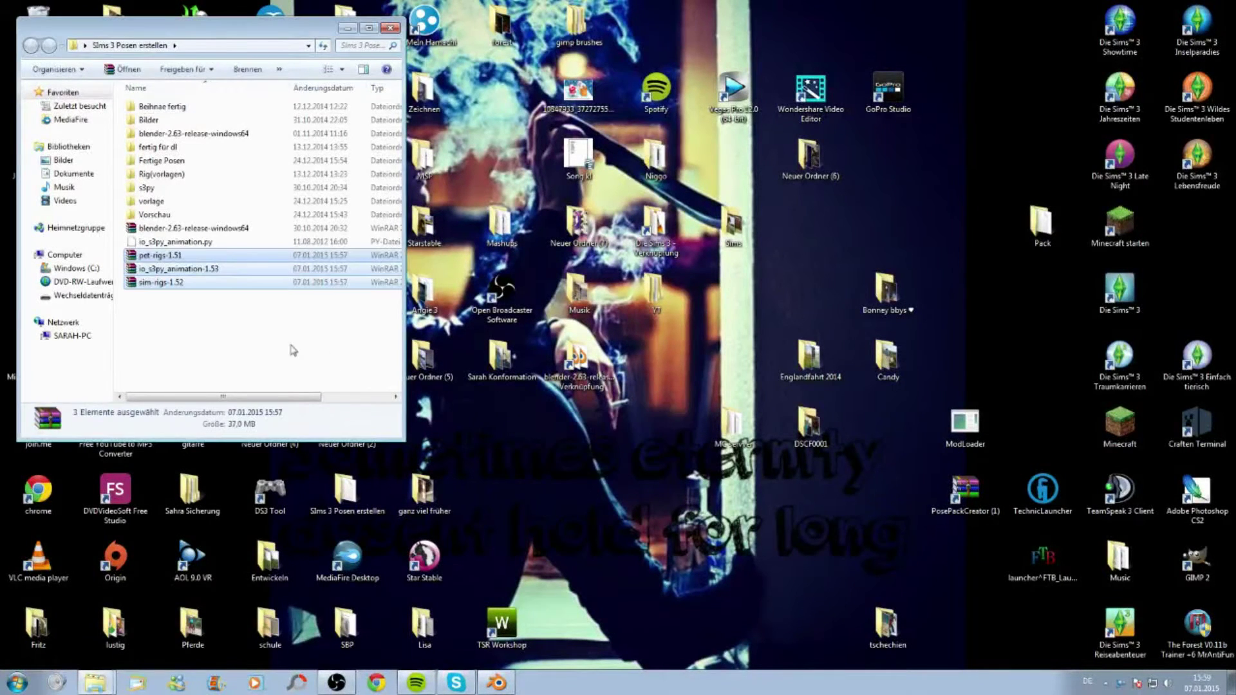
click(196, 301)
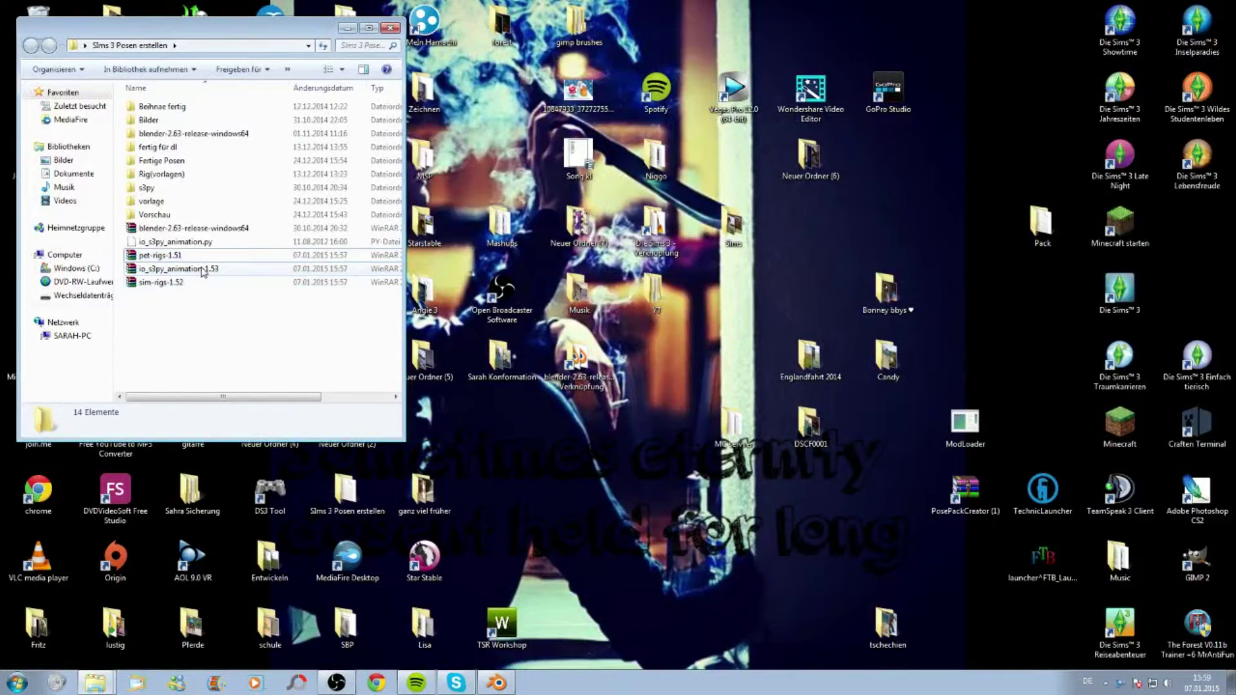
right_click(204, 274)
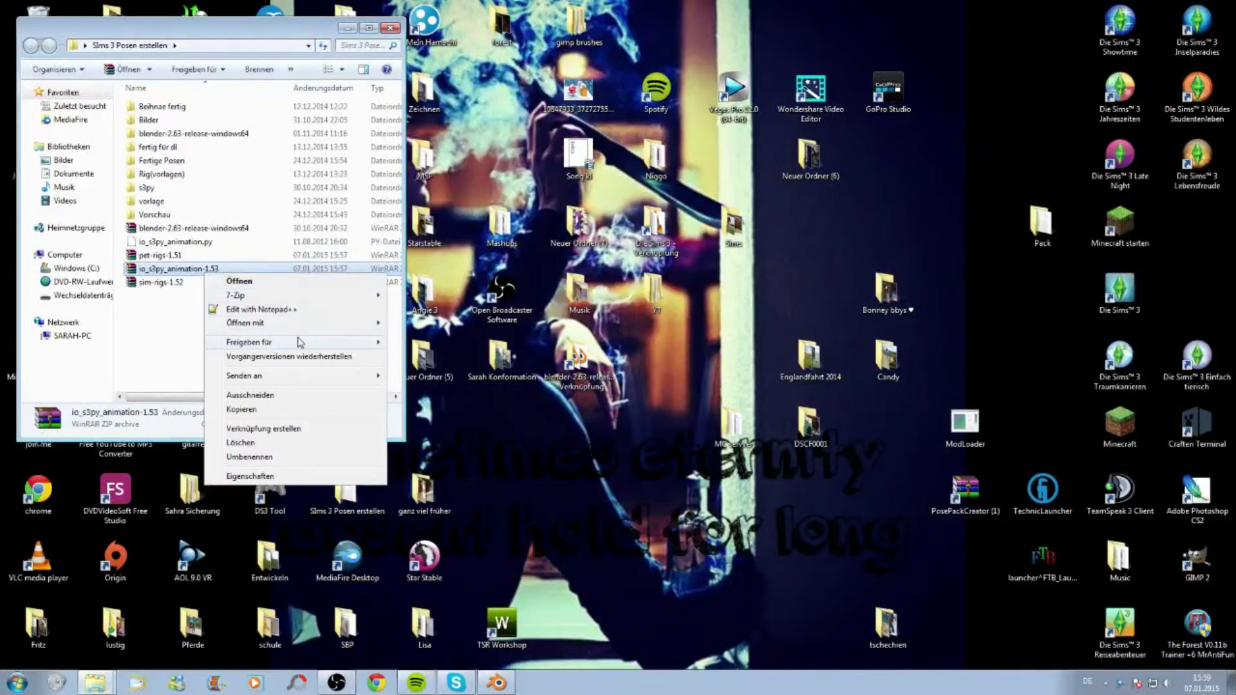
mouse_move(236, 295)
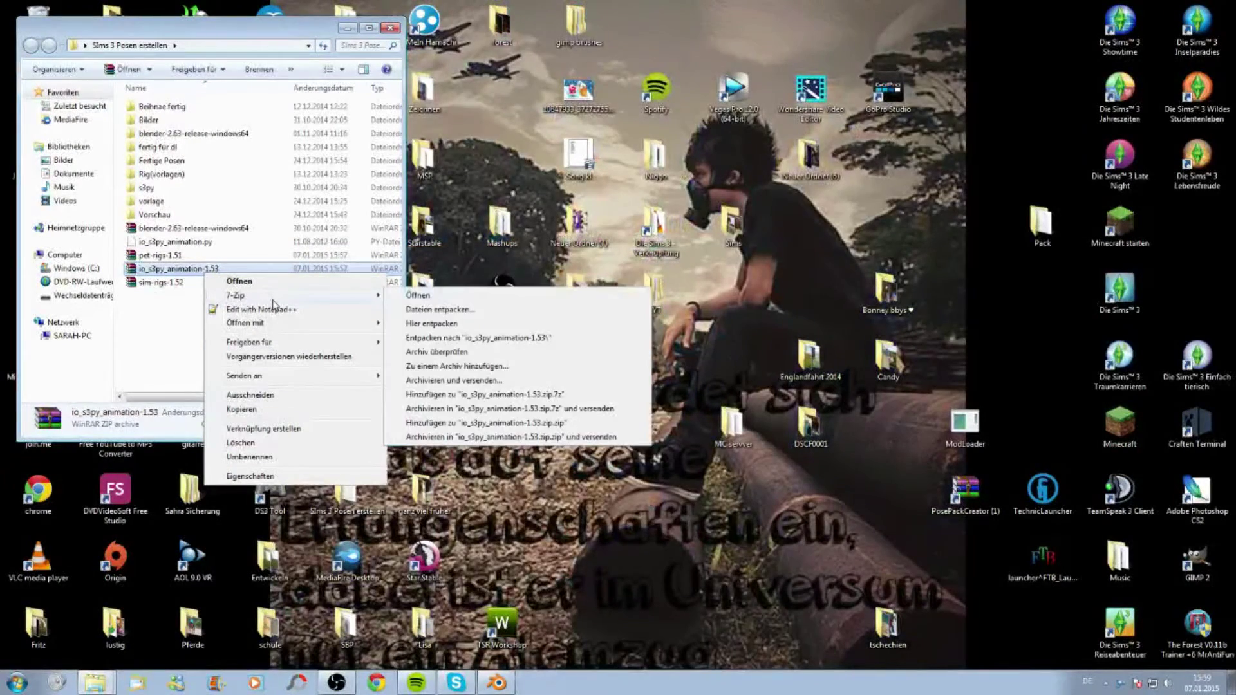
click(191, 292)
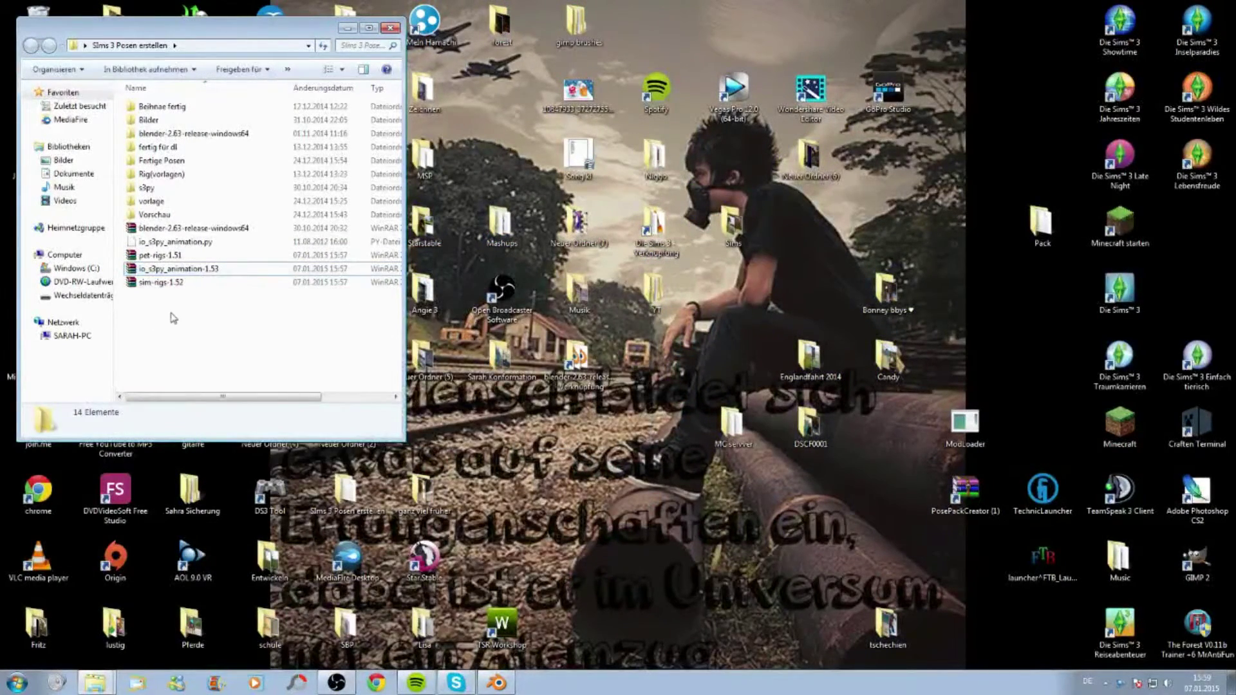
Step: Delete the pet-rigs-1.51 and sim-rigs-1.52 archives to the recycle bin
click(172, 283)
click(170, 257)
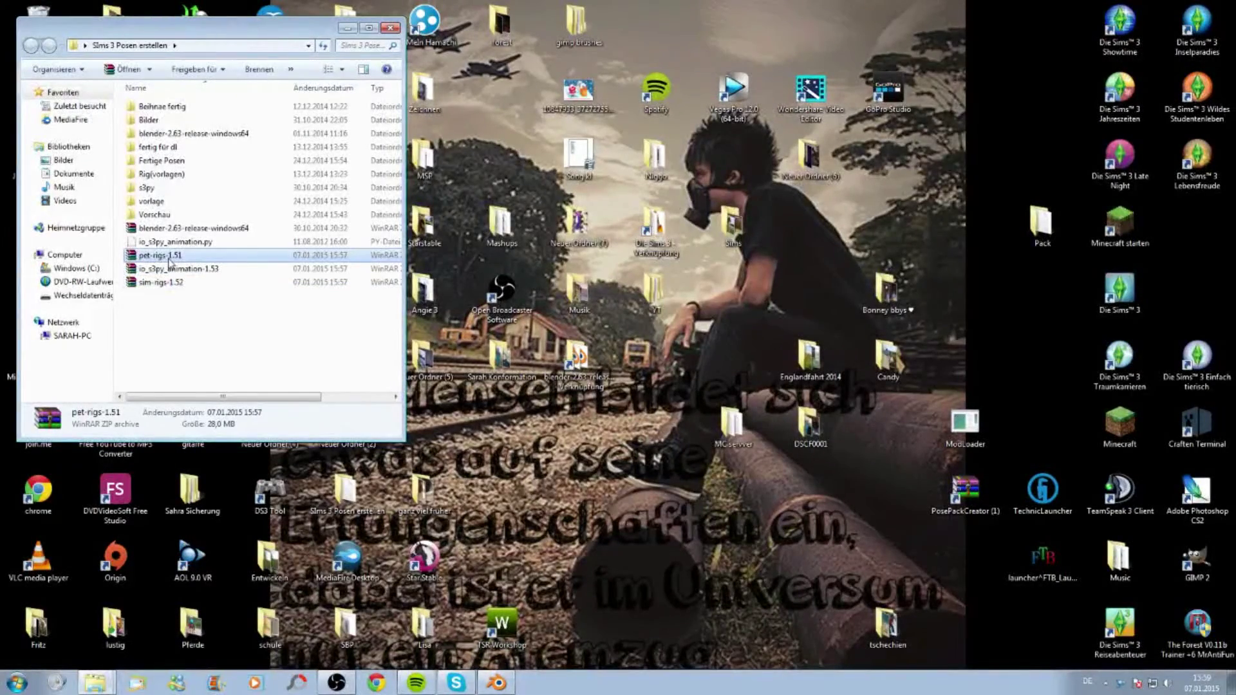
right_click(169, 260)
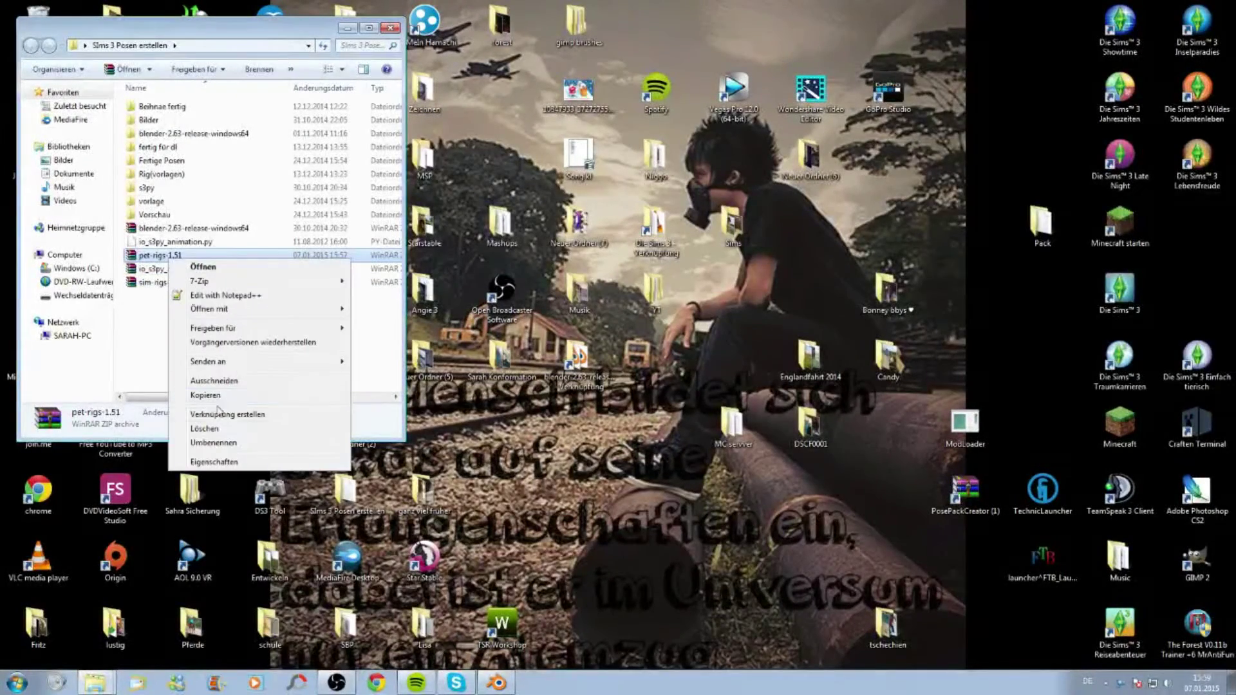
click(213, 430)
click(652, 394)
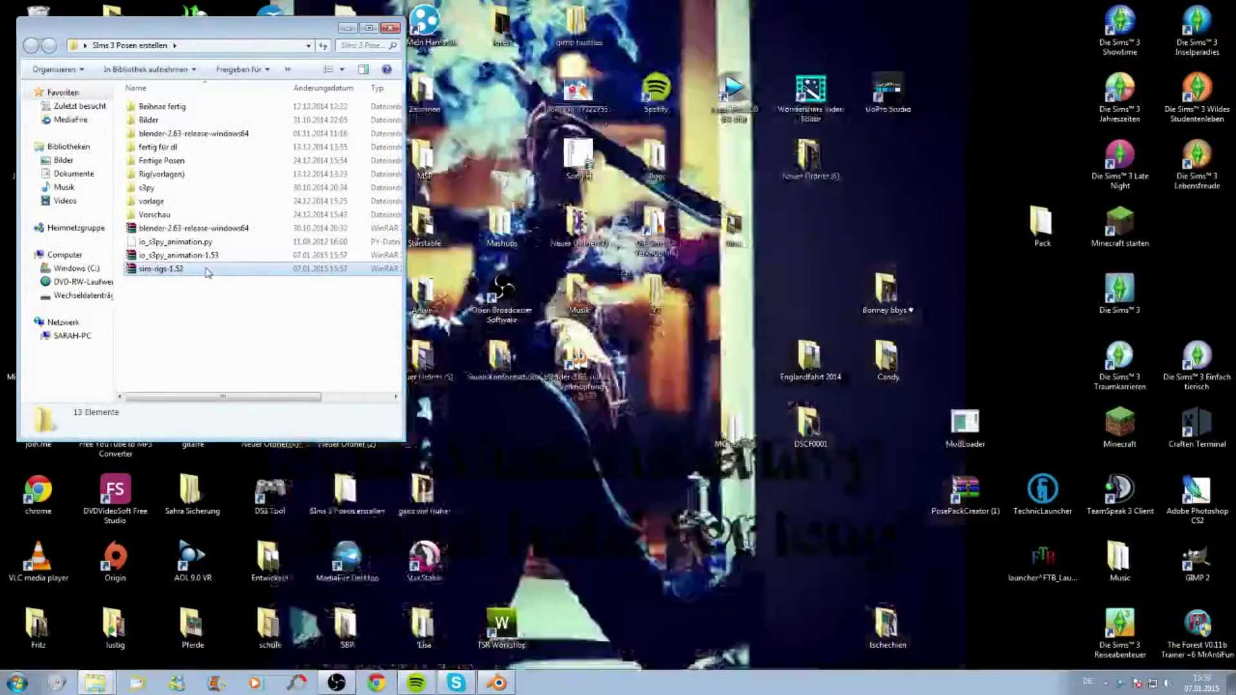
right_click(208, 272)
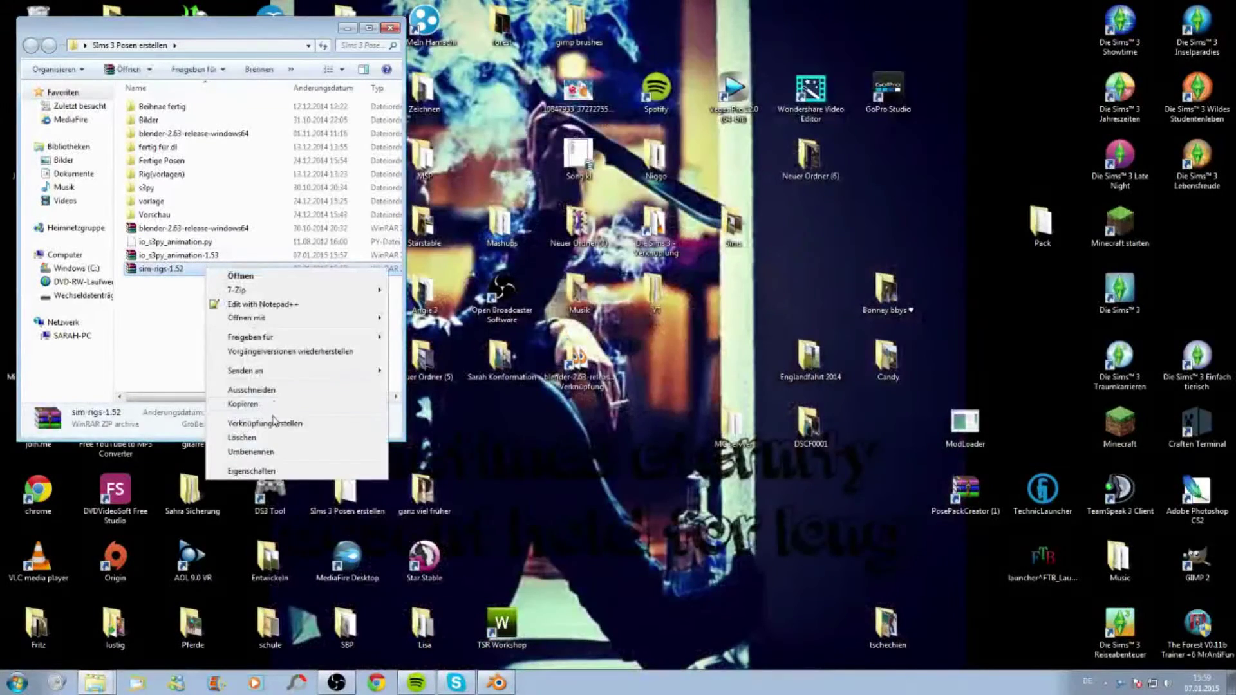
click(270, 439)
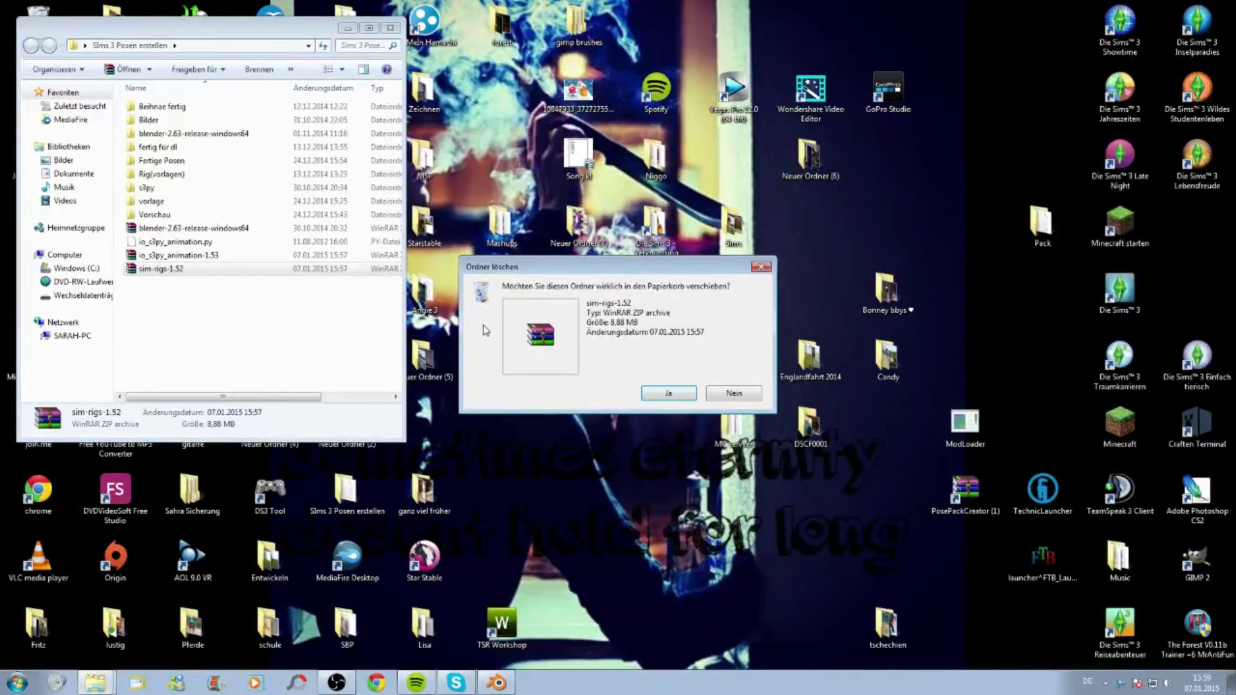
click(669, 392)
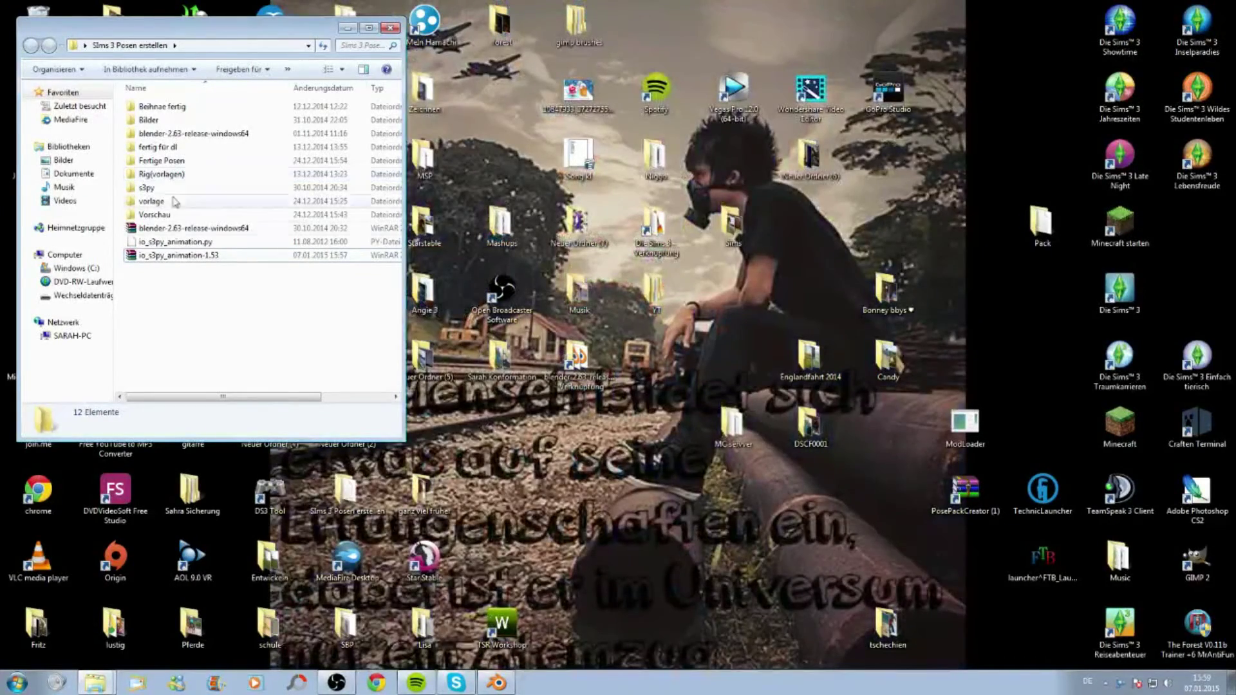
Step: Extract io_s3py_animation-1.53 here, replacing io_s3py_animation.py, then delete the zip and return to Blender
right_click(180, 258)
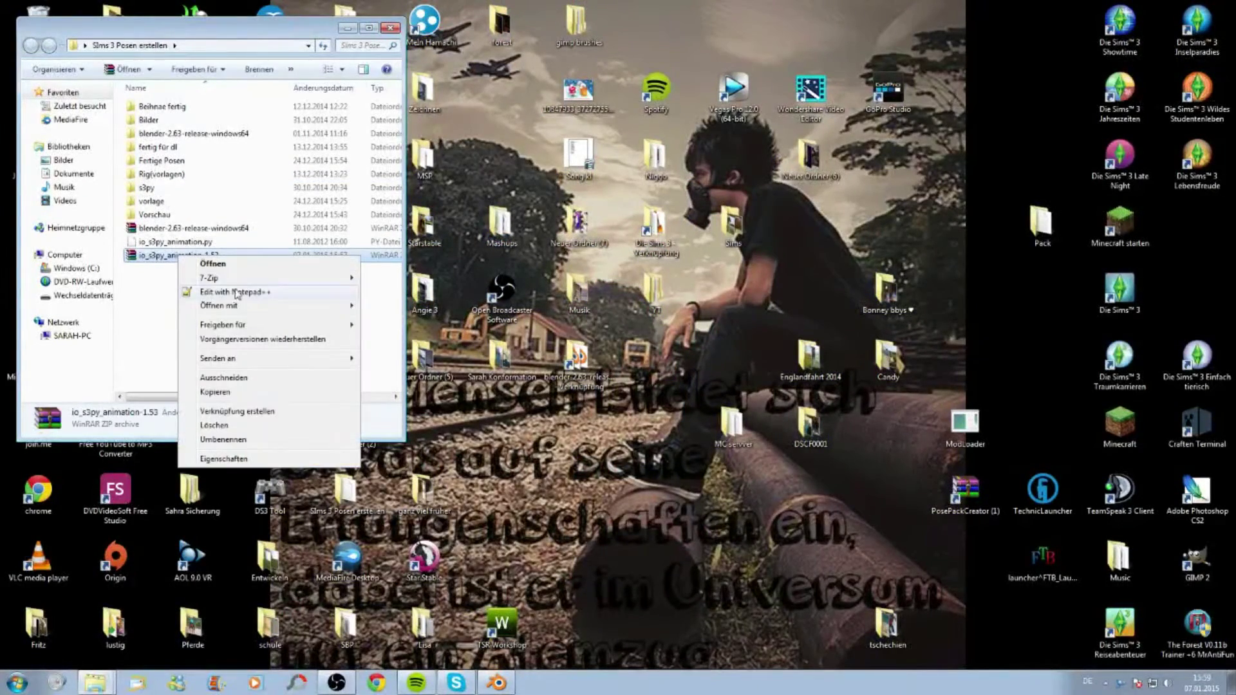
mouse_move(210, 277)
click(515, 307)
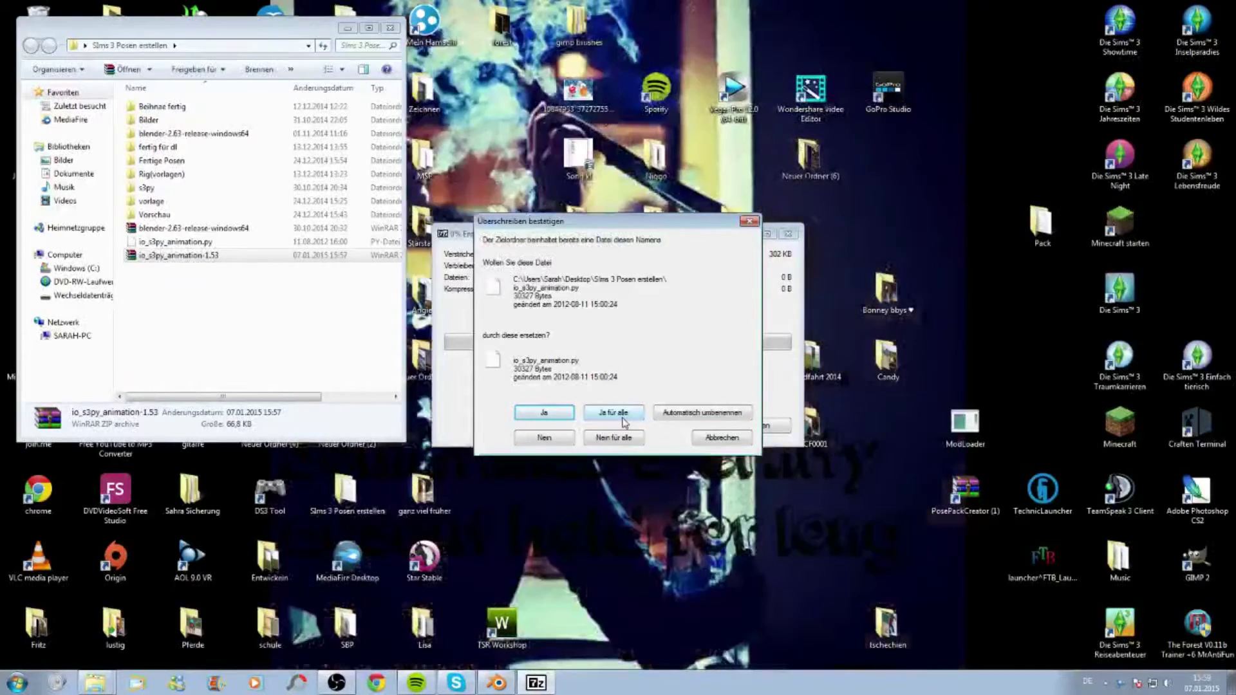
click(624, 413)
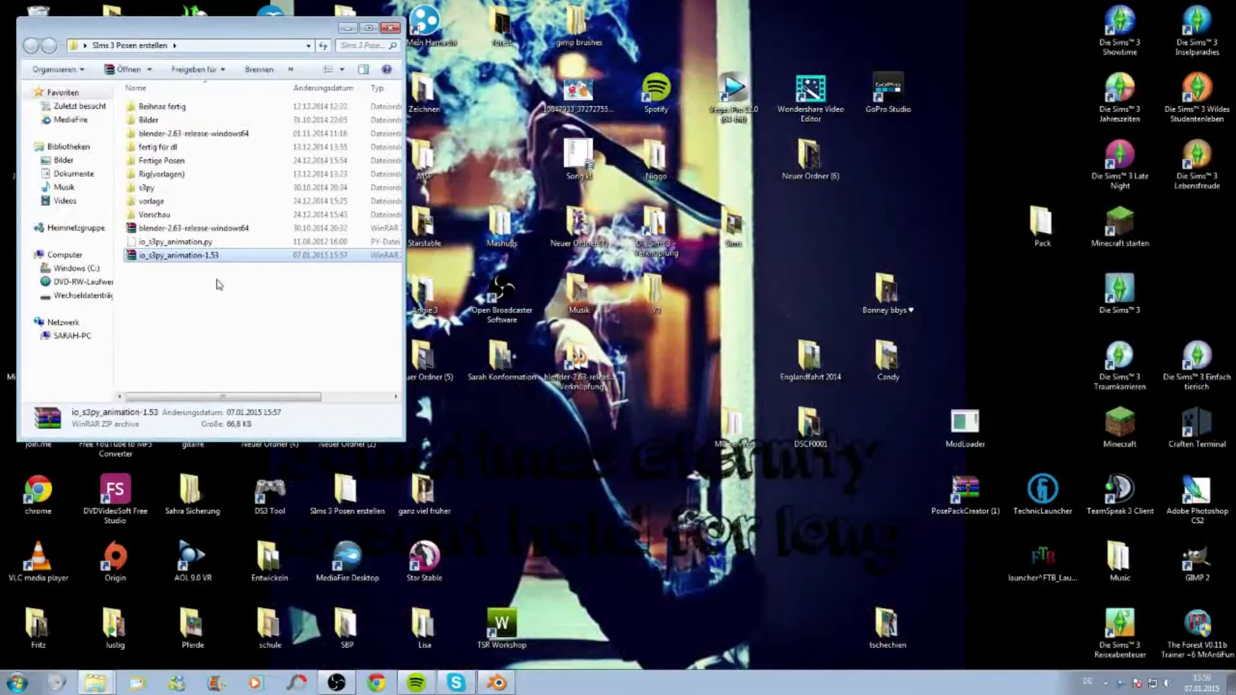
right_click(173, 257)
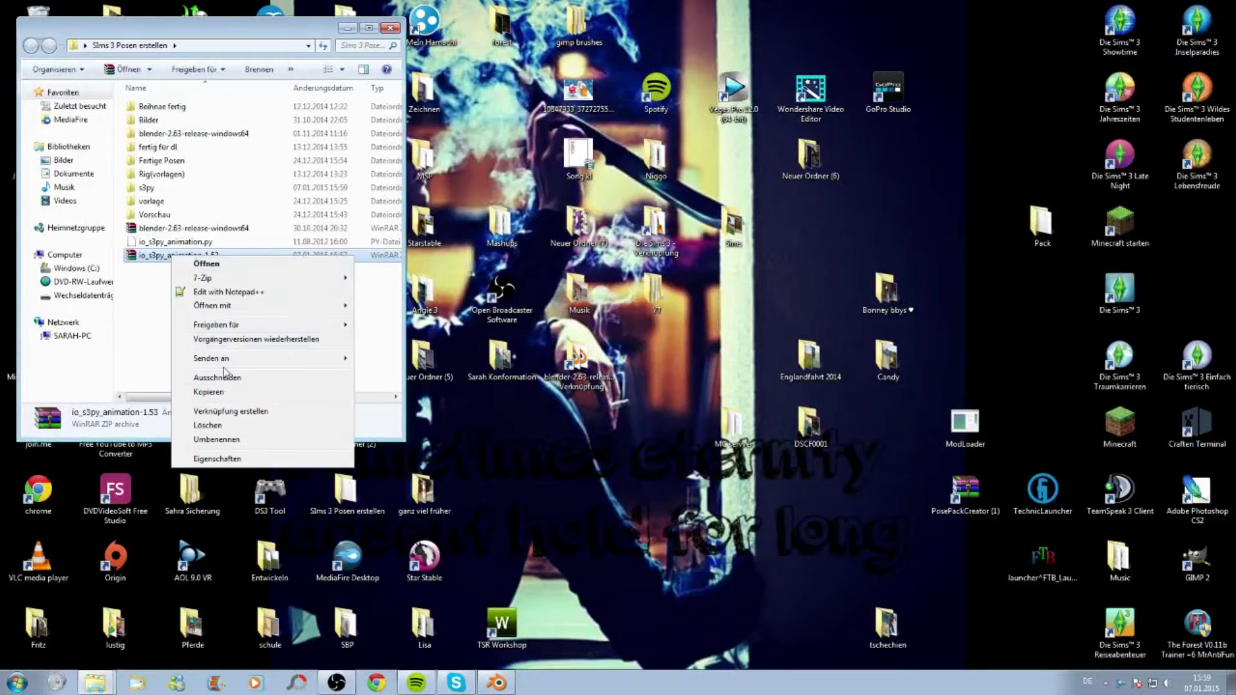
click(224, 425)
click(663, 395)
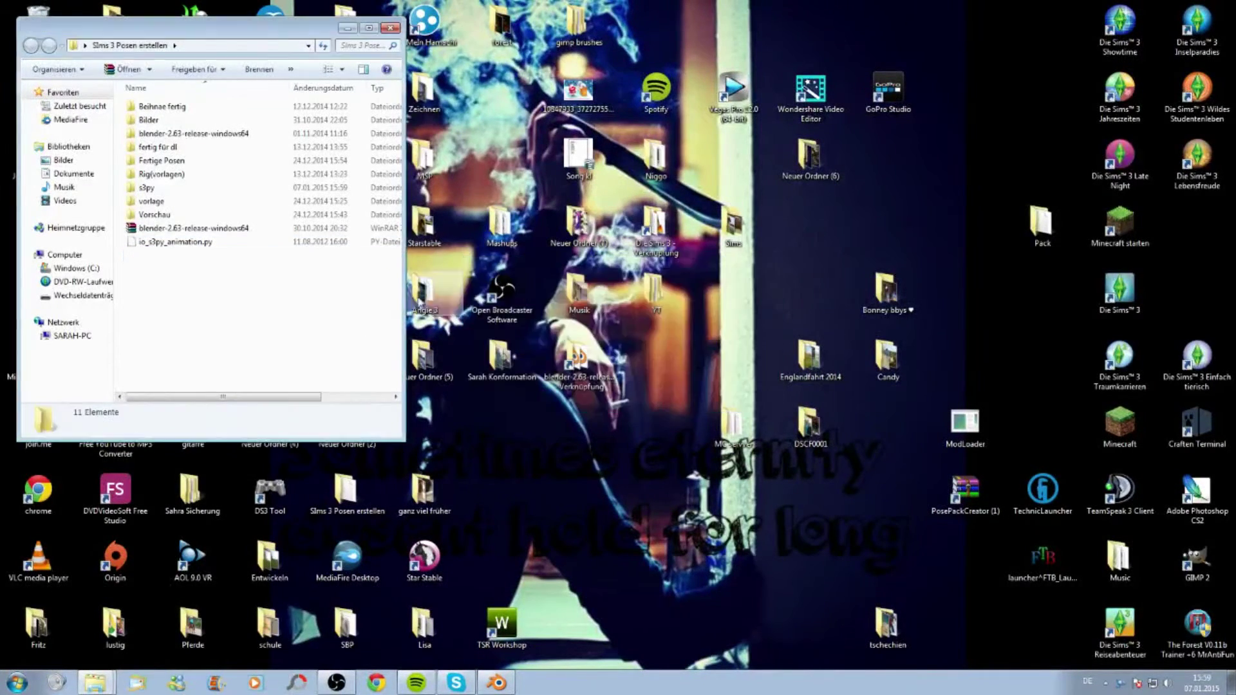
click(173, 247)
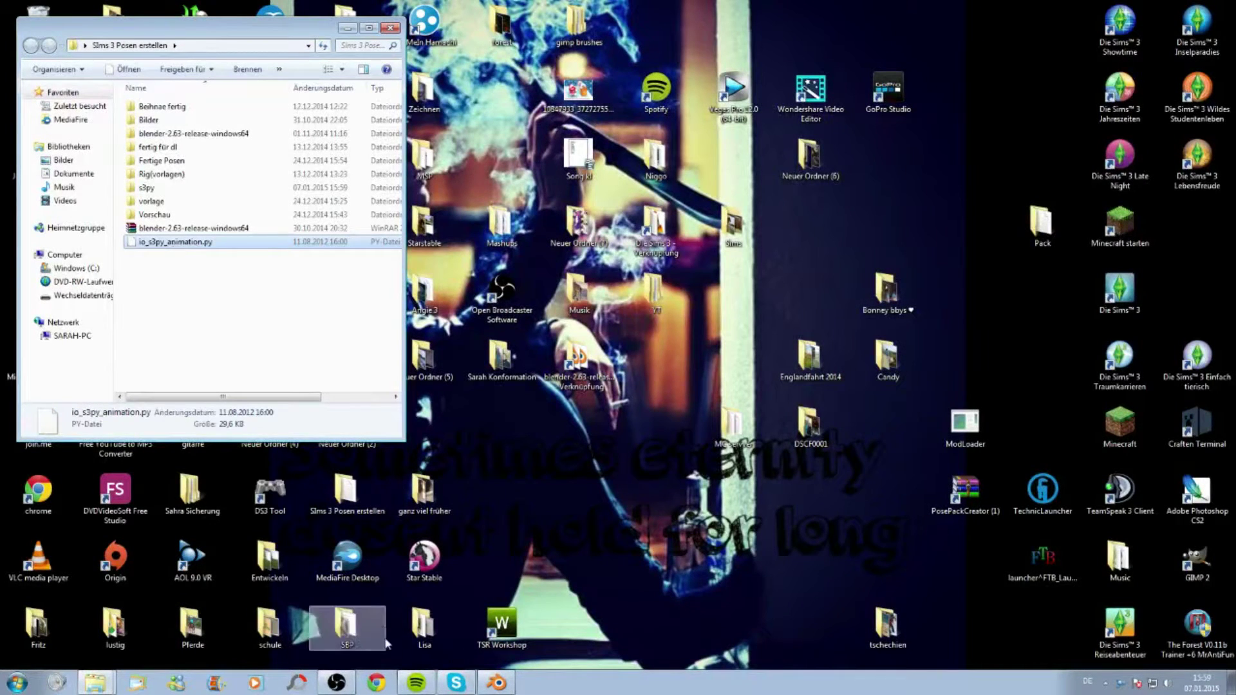
click(496, 682)
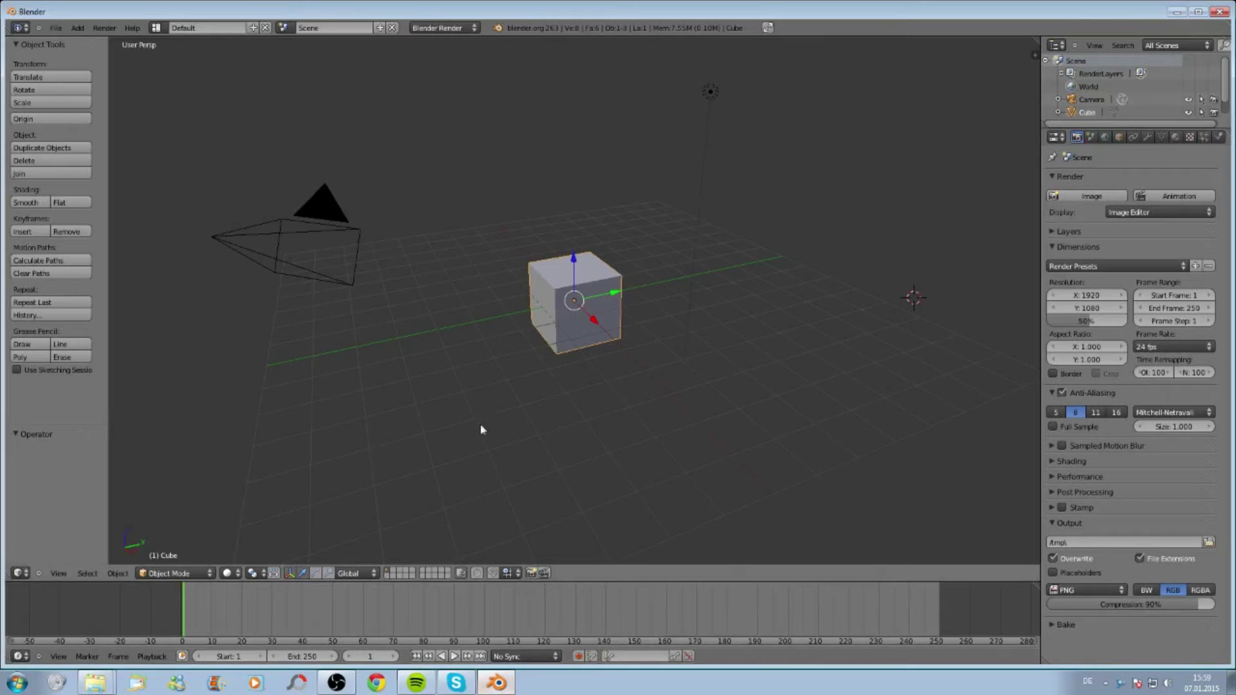
Step: Open Blender's User Preferences window and move it aside
click(56, 27)
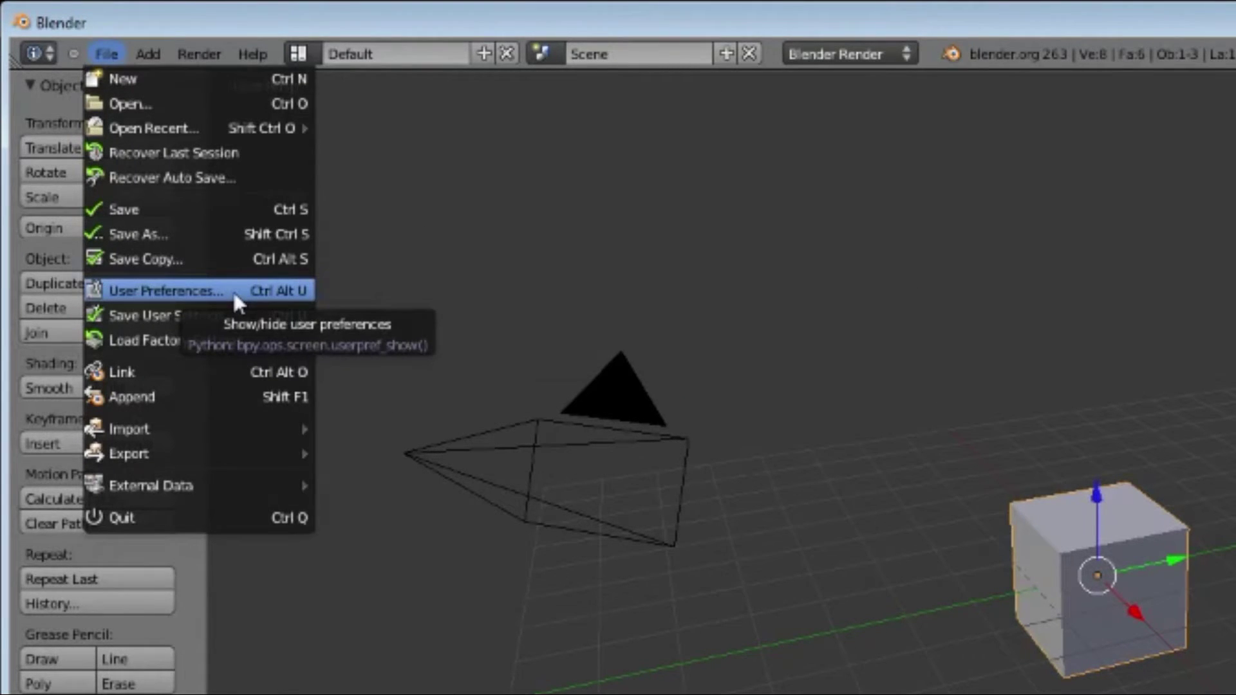
click(233, 289)
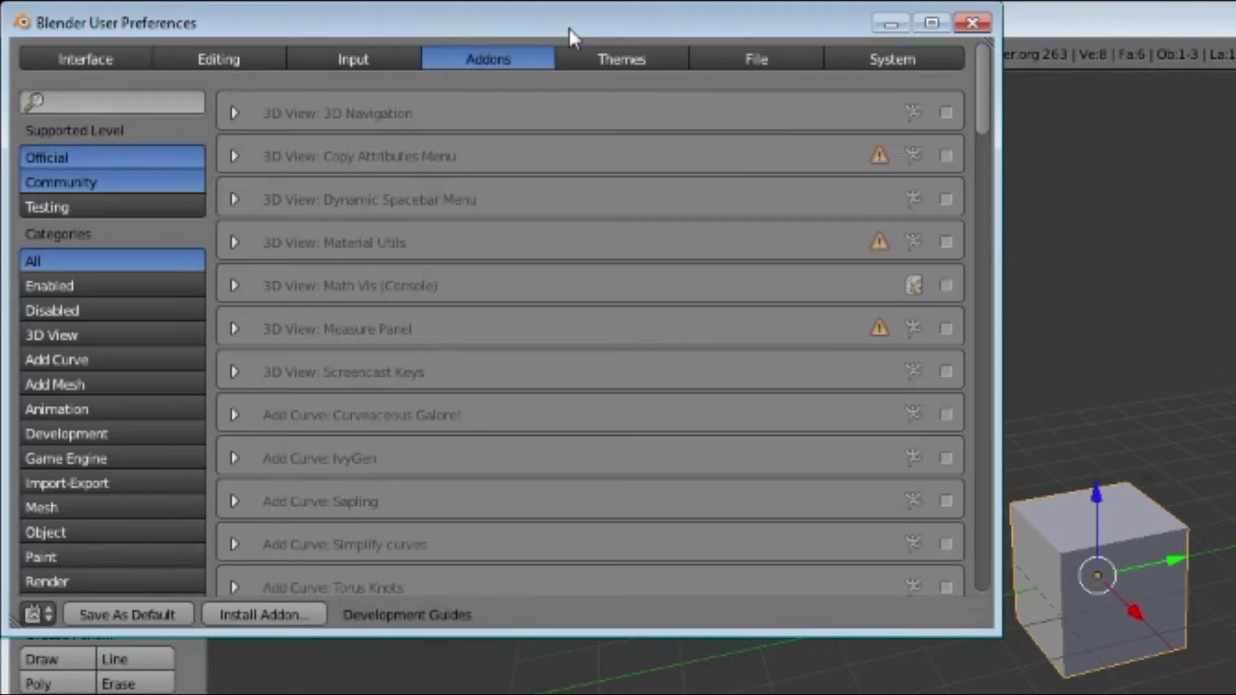
drag(569, 29, 669, 59)
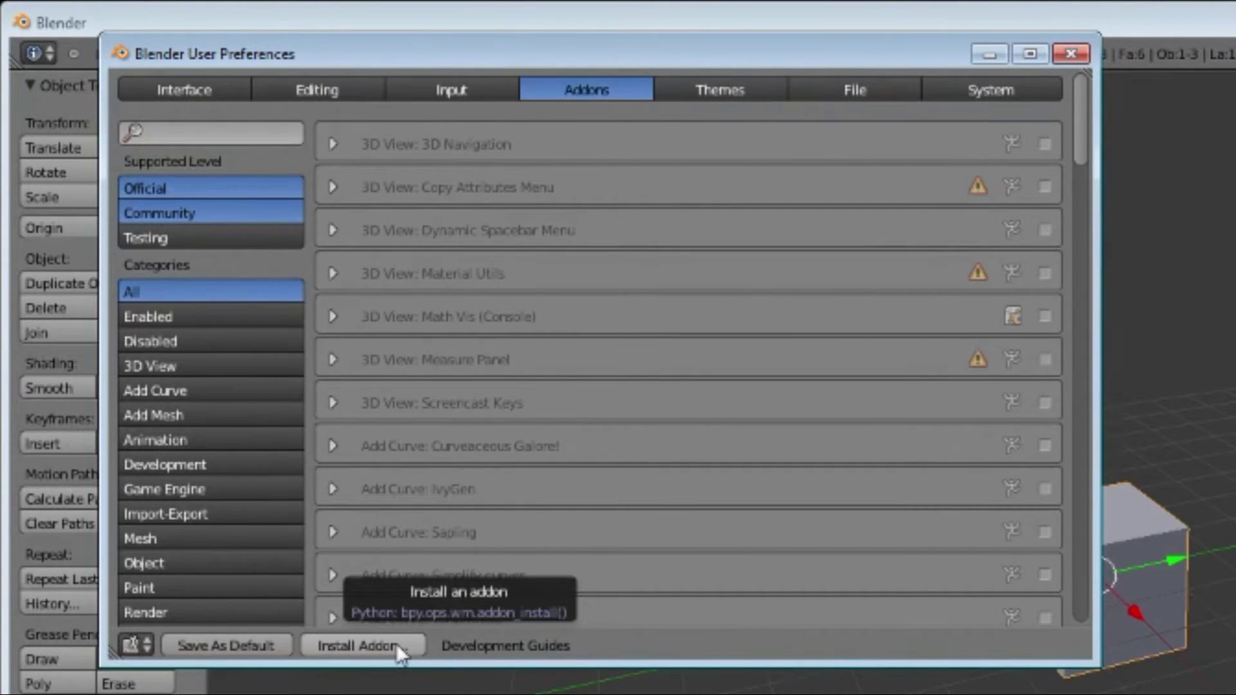
Step: Install the add-on file Desktop\Sims 3 Posen erstellen\io_s3py_animation.py
click(396, 643)
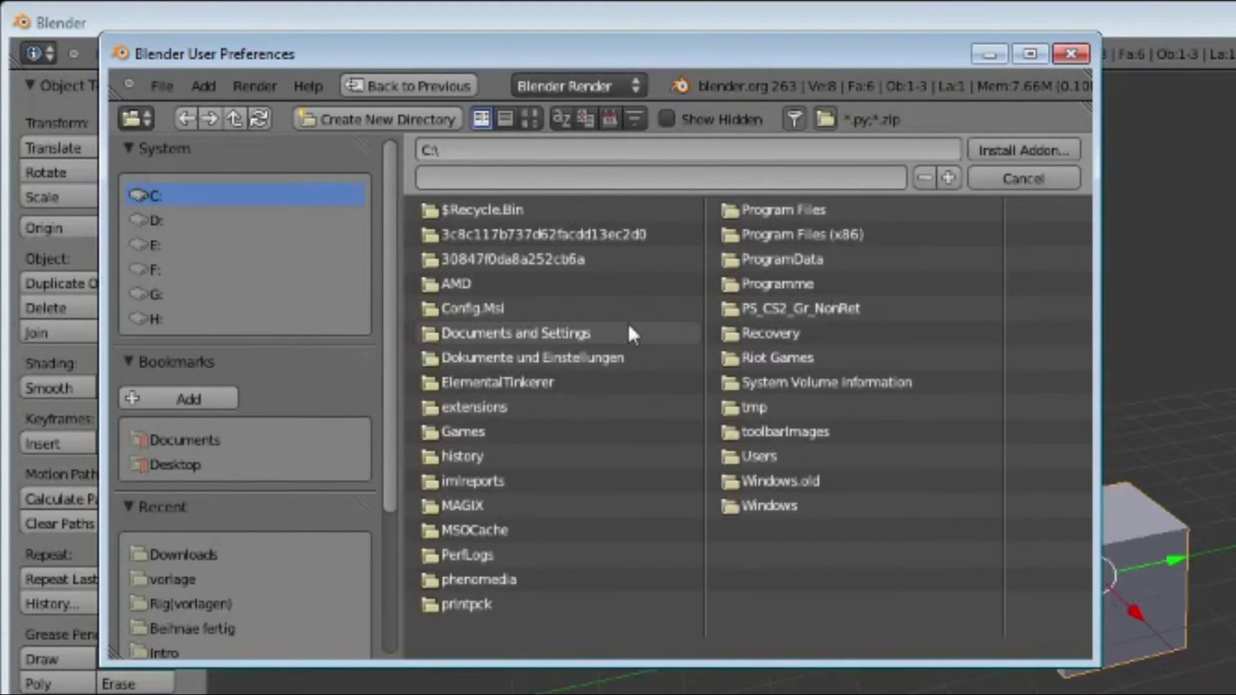
click(827, 454)
click(447, 336)
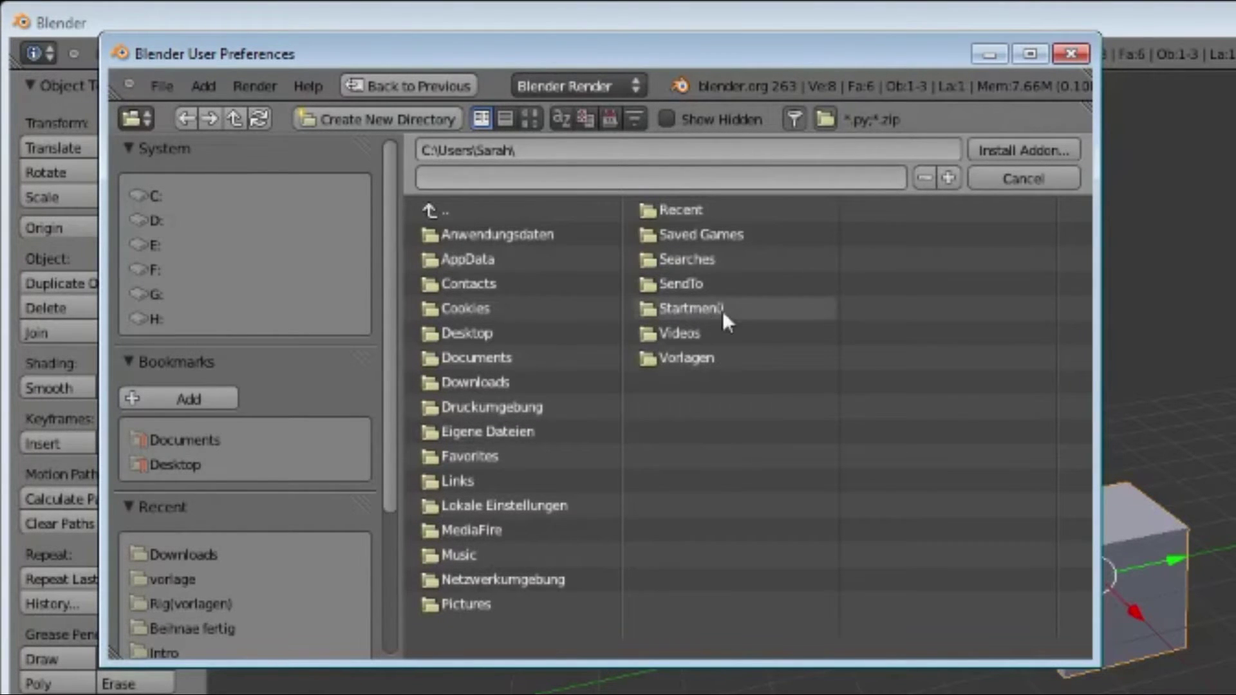
click(501, 335)
drag(773, 644, 924, 644)
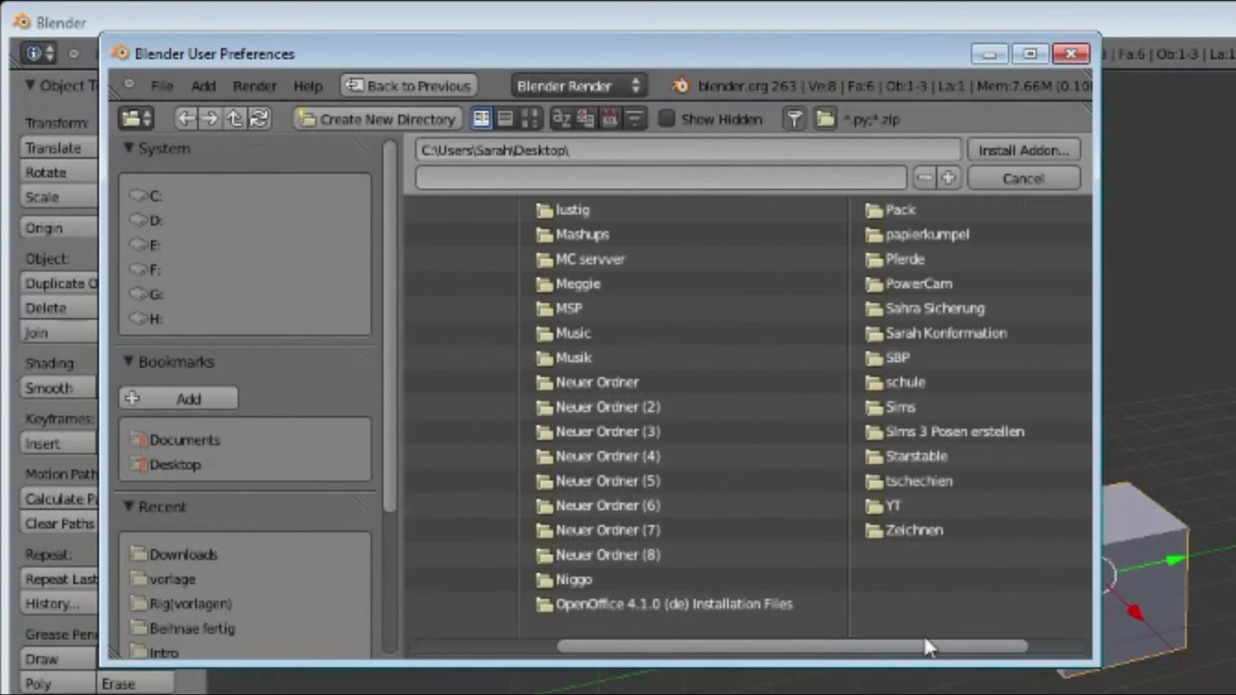
click(968, 431)
click(528, 484)
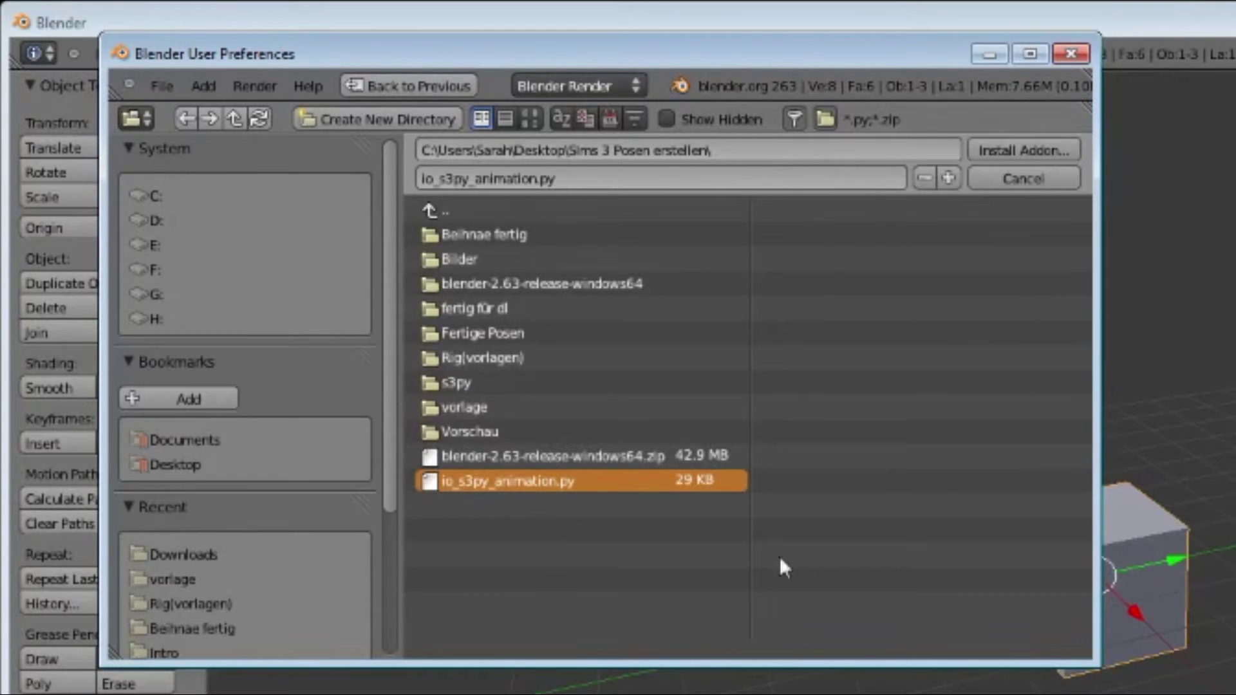
click(1034, 152)
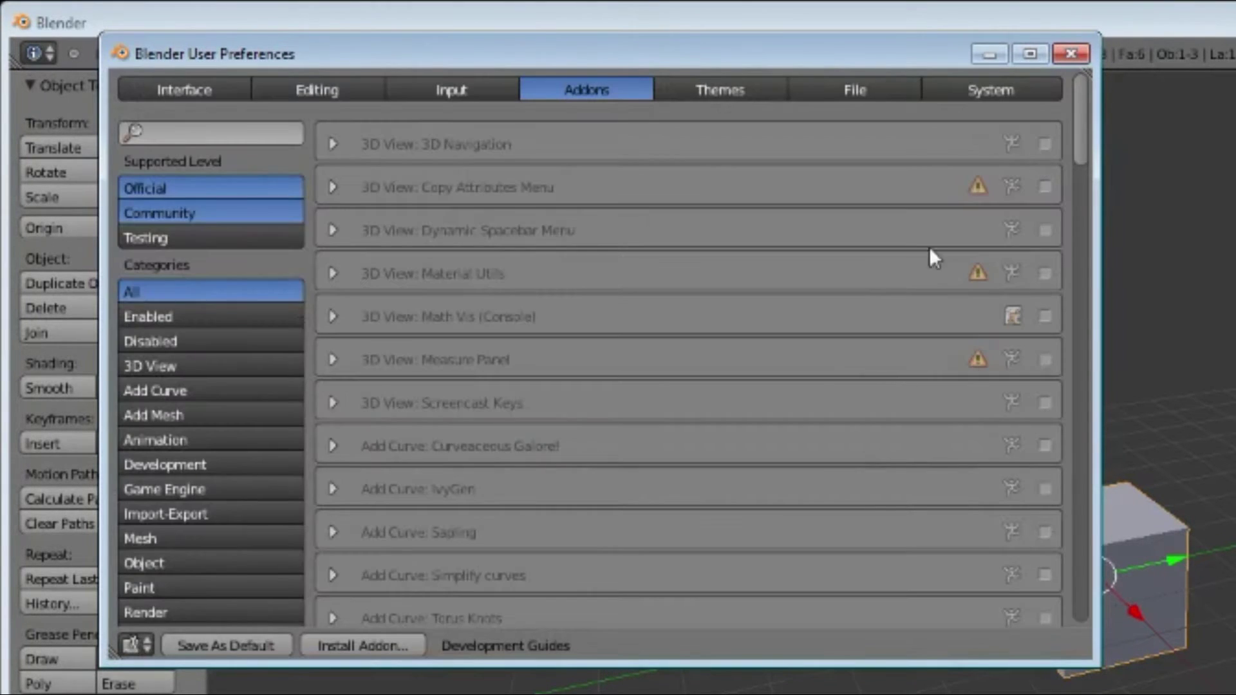
drag(1078, 119, 1083, 429)
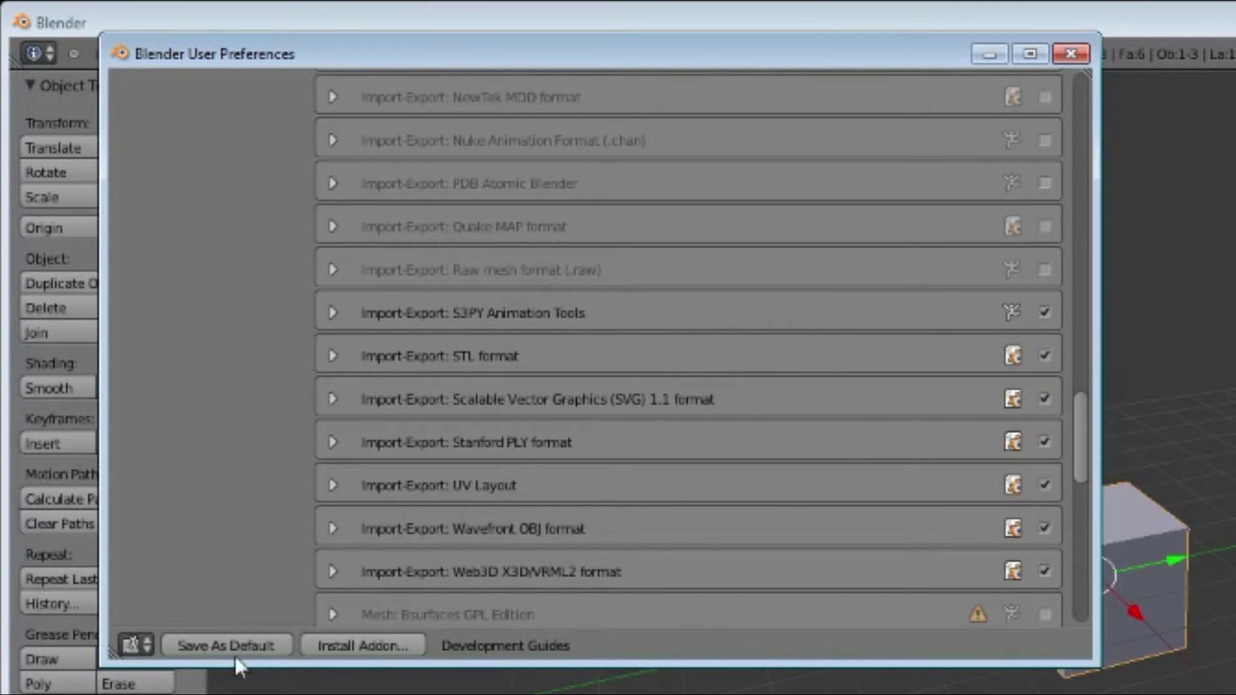
scroll(303, 397, up, 2)
scroll(515, 398, up, 8)
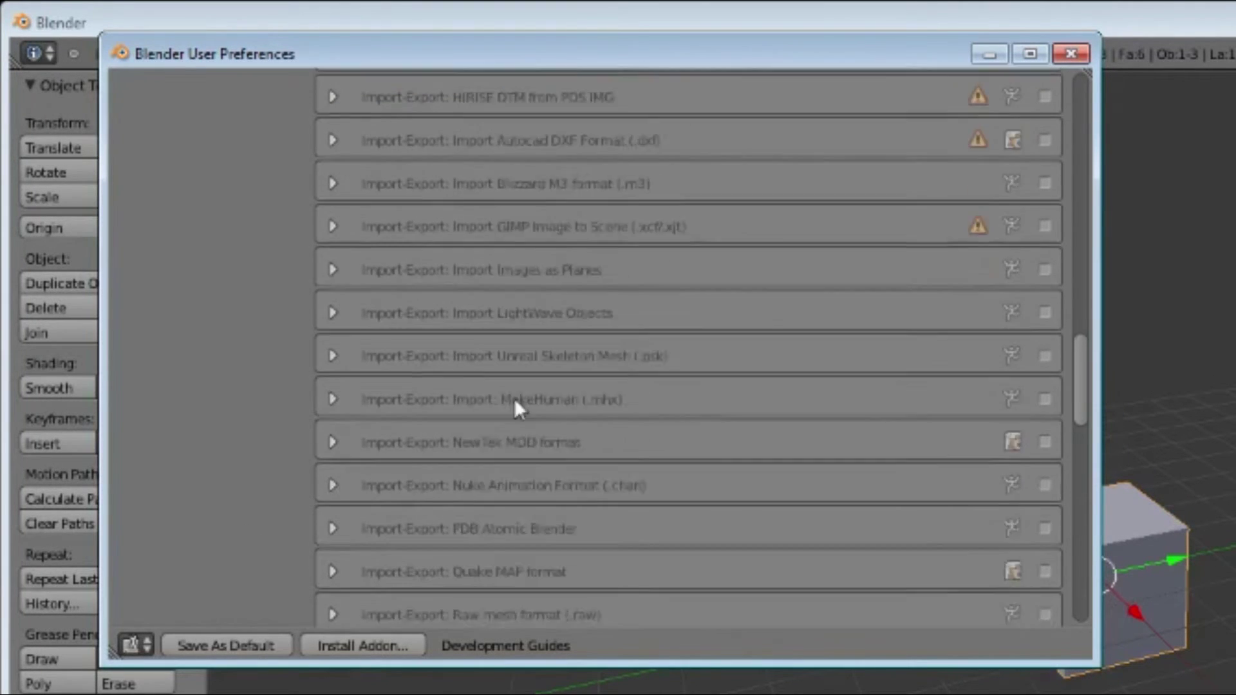
scroll(515, 398, up, 4)
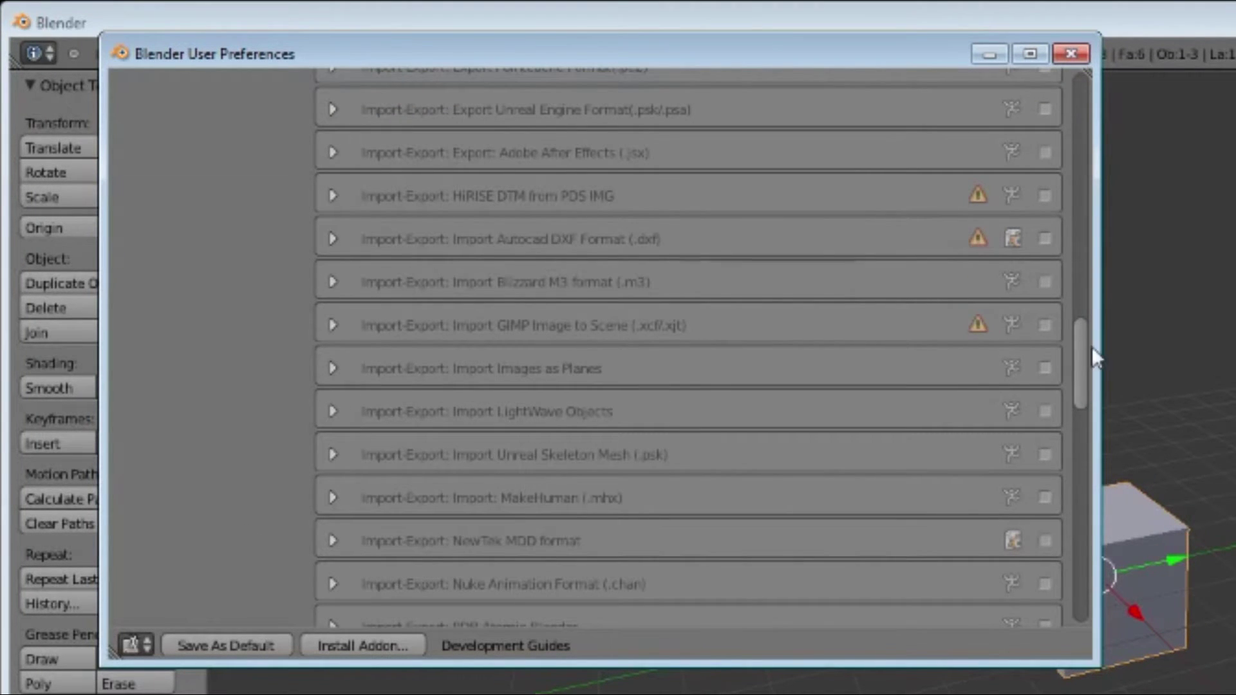
drag(1087, 331, 1081, 92)
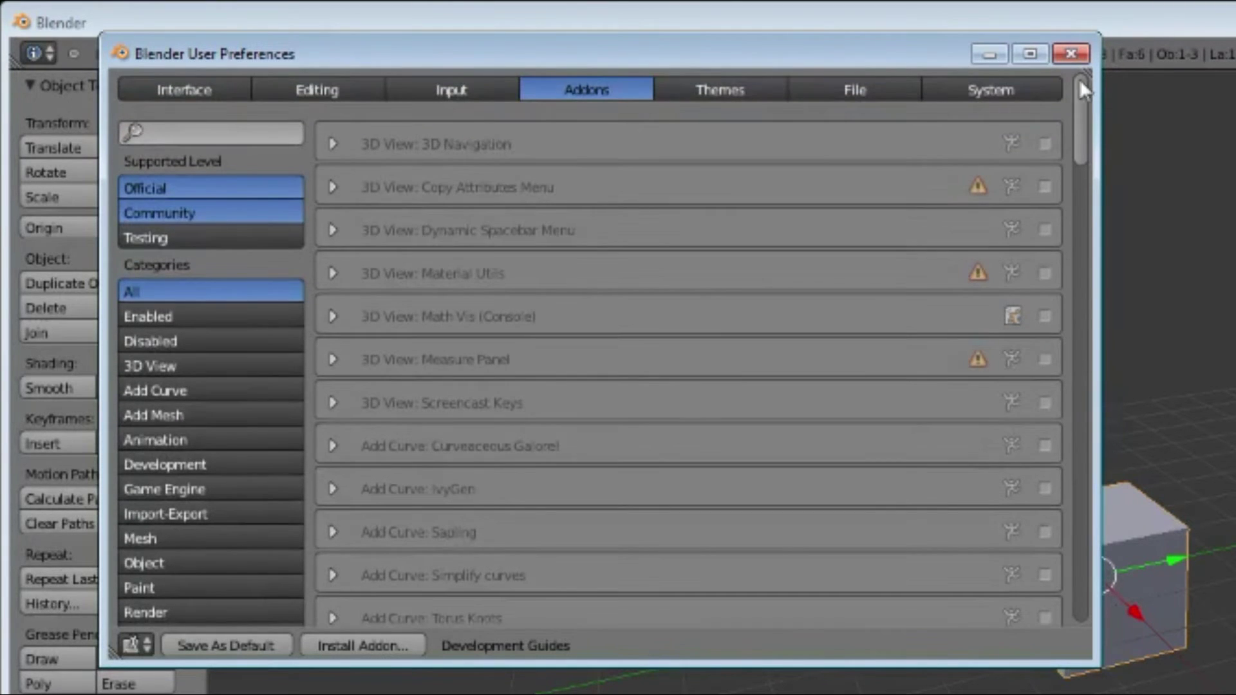
Step: Close the User Preferences window to return to the default cube scene
click(1072, 55)
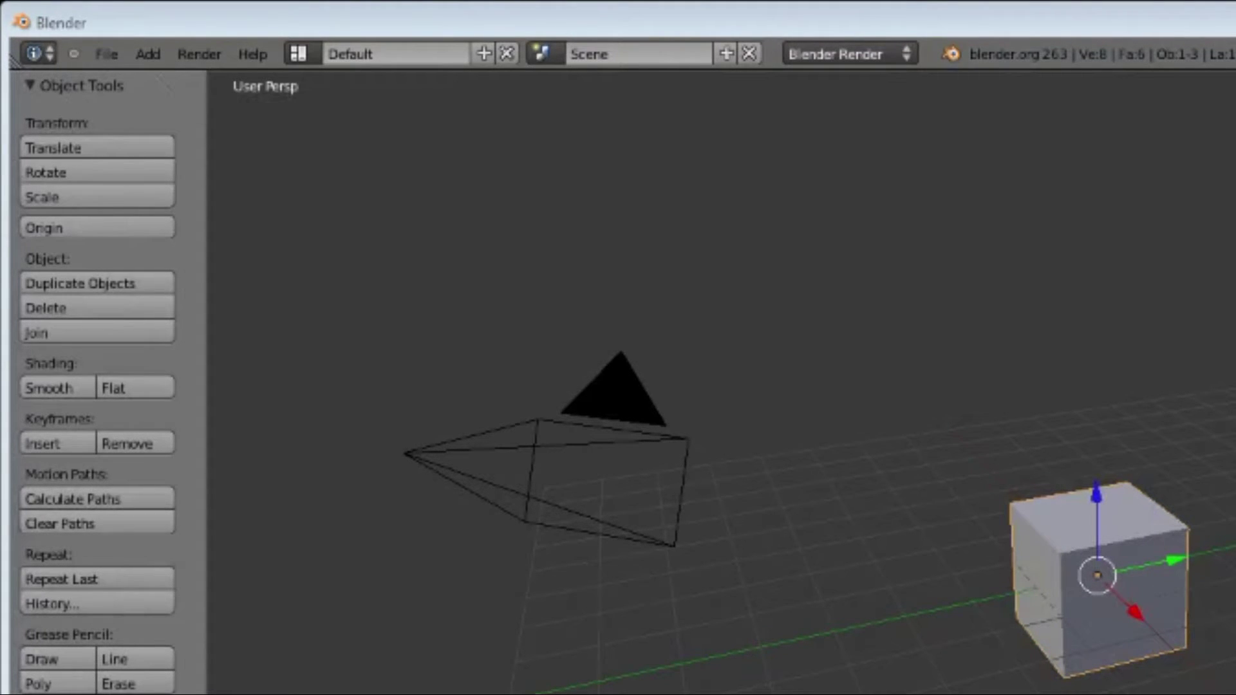
Step: Open ahRig.blend, widen the 3D view beside the dope sheet, and frame the horse's neck
drag(1057, 434, 1057, 435)
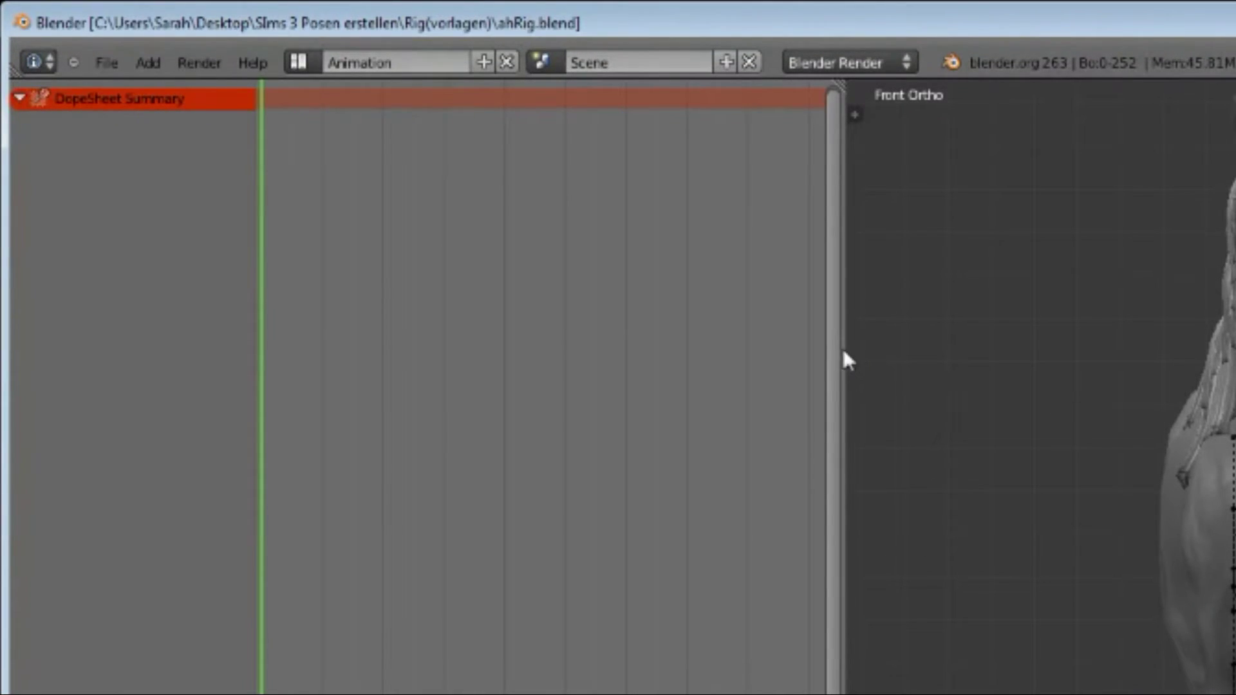
drag(841, 348, 407, 326)
middle_drag(772, 386, 933, 373)
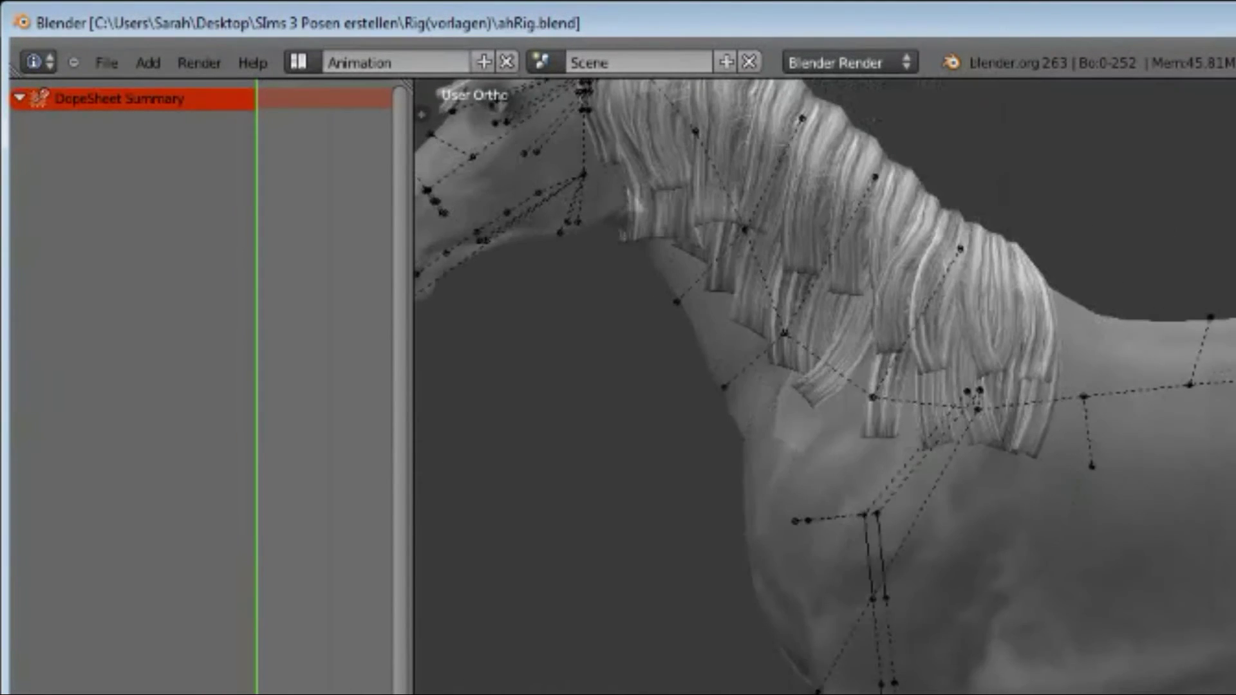
scroll(824, 386, down, 4)
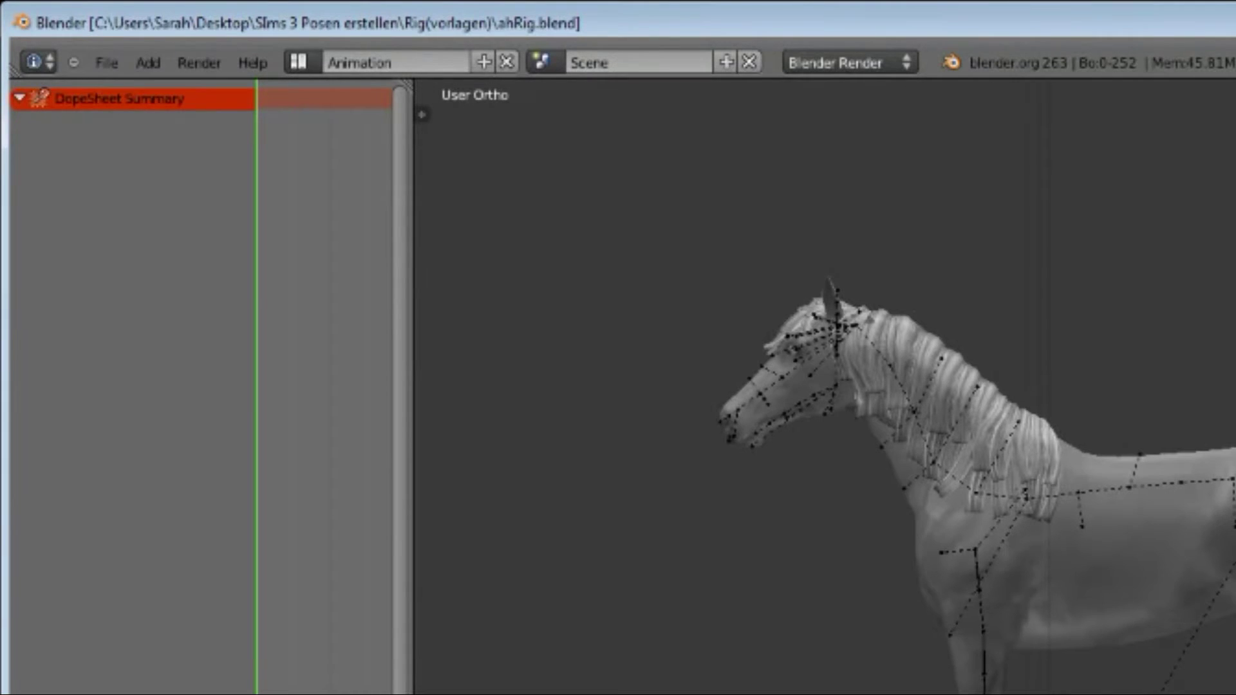
scroll(824, 386, up, 4)
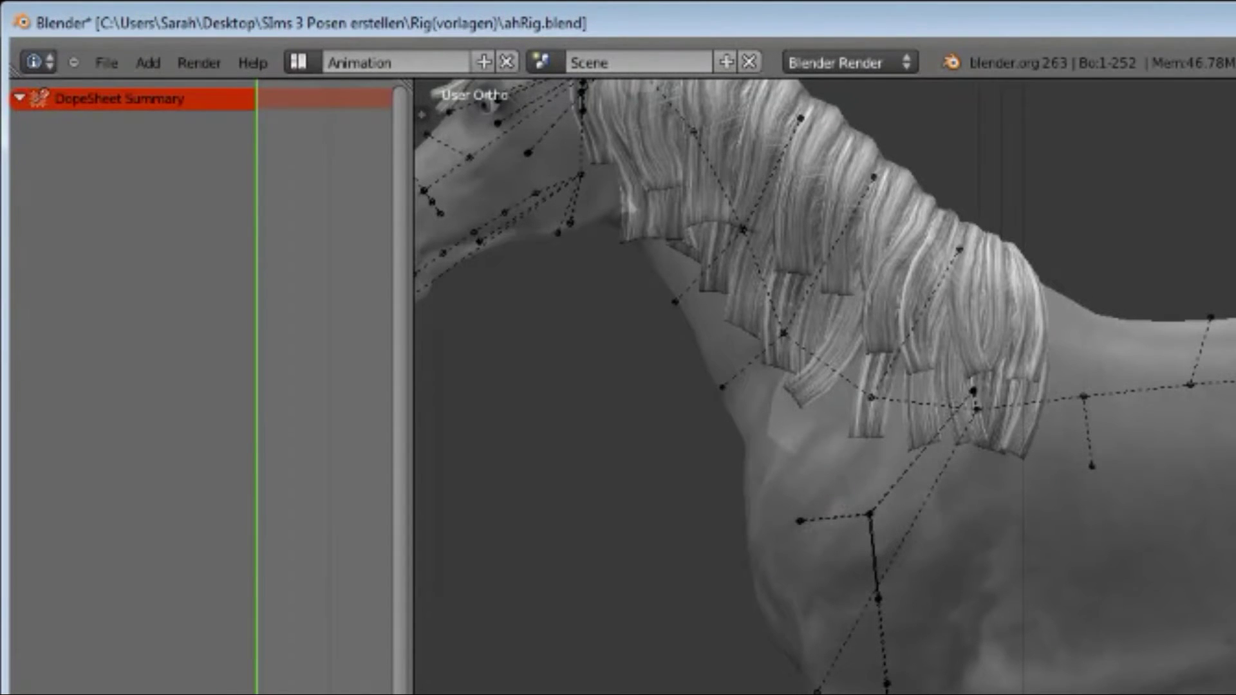
scroll(1230, 438, down, 4)
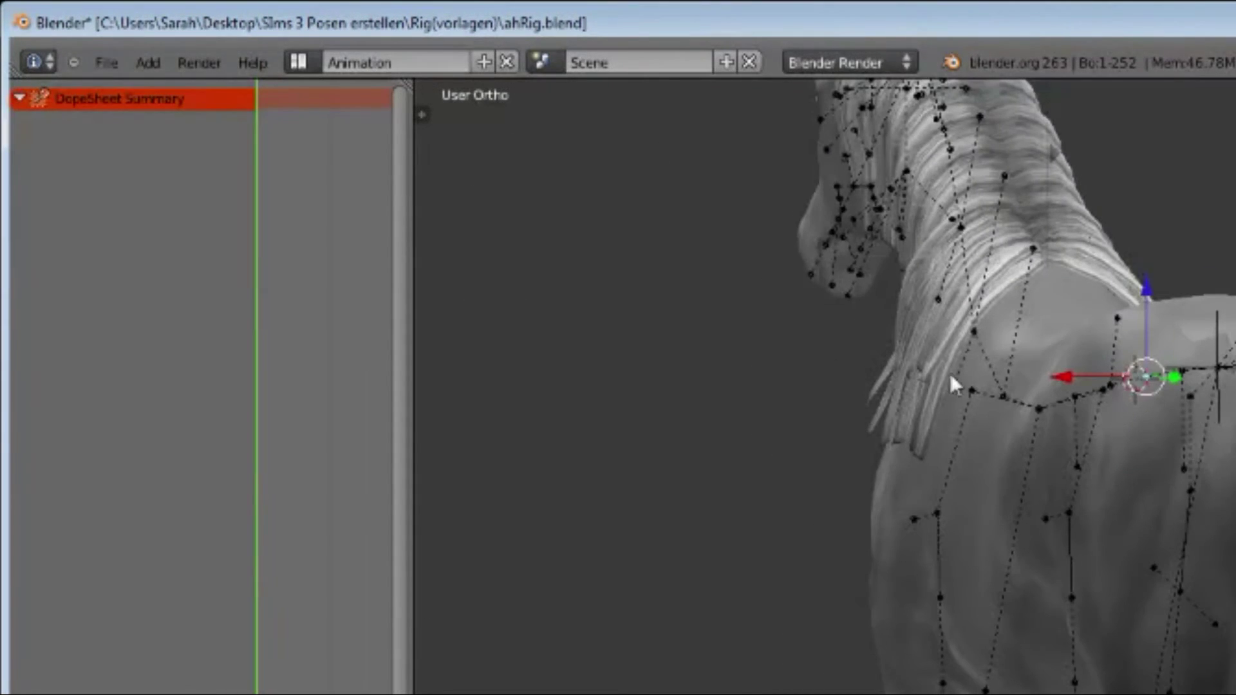
scroll(1094, 400, up, 4)
scroll(1210, 411, down, 3)
scroll(1216, 399, up, 3)
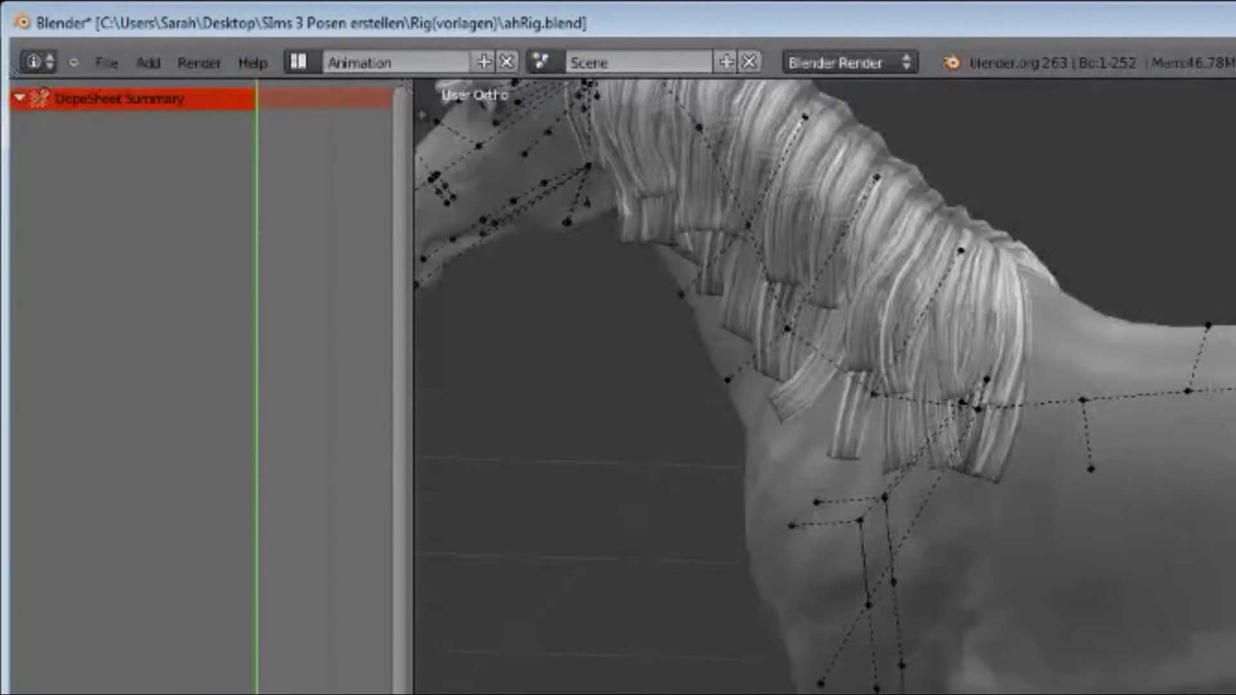
mouse_move(1214, 386)
middle_down()
mouse_move(1214, 360)
mouse_move(1210, 411)
mouse_move(1210, 394)
middle_up()
scroll(1210, 399, down, 3)
scroll(1210, 399, up, 3)
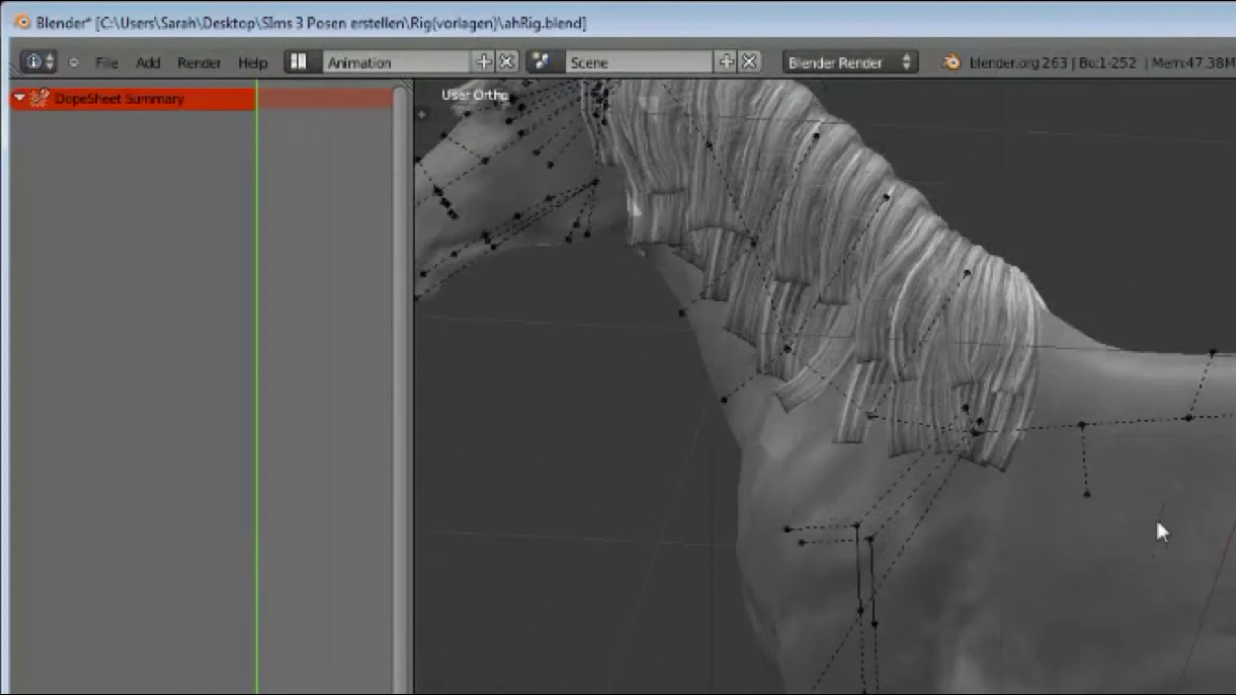
Step: Deselect all bones and rotate the neck bone to lower the horse's head
scroll(1156, 521, down, 4)
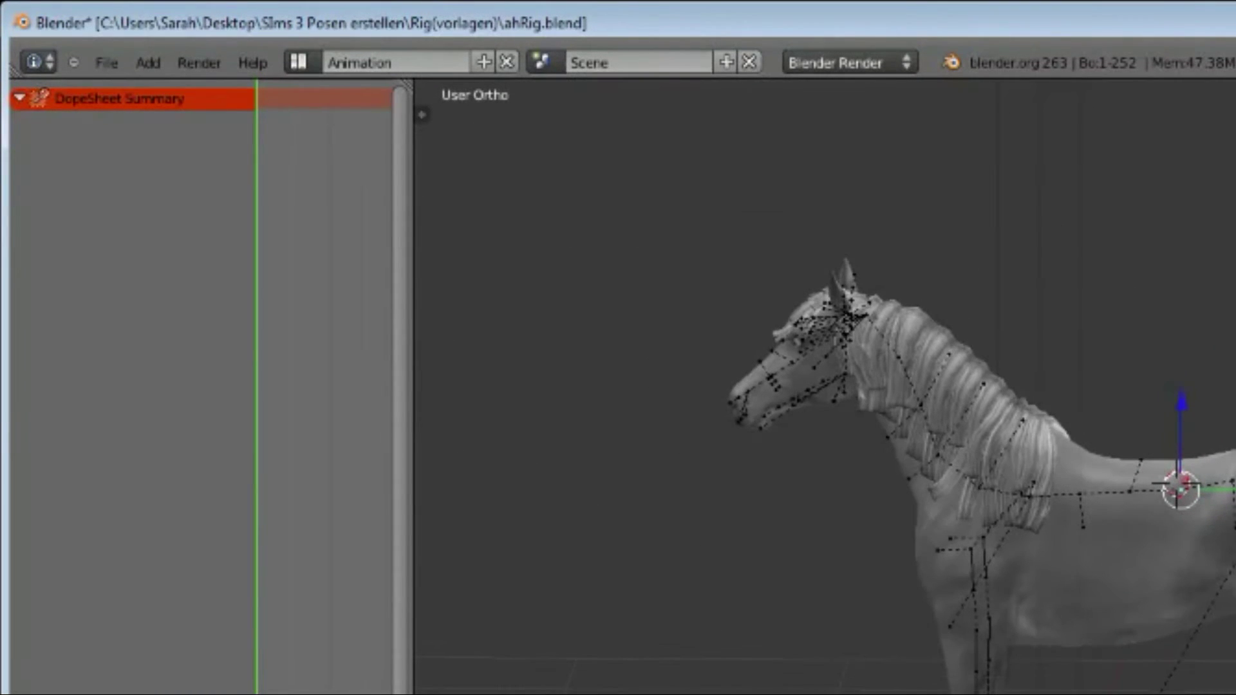
key(a)
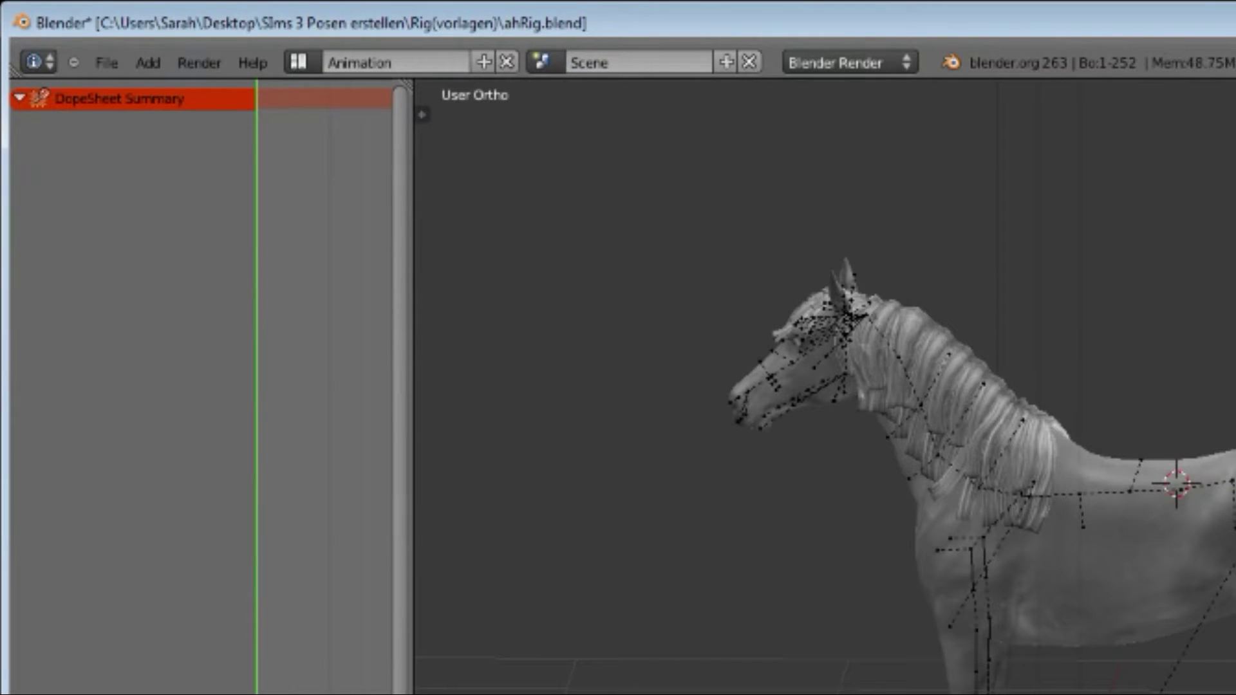
right_click(963, 470)
key(r)
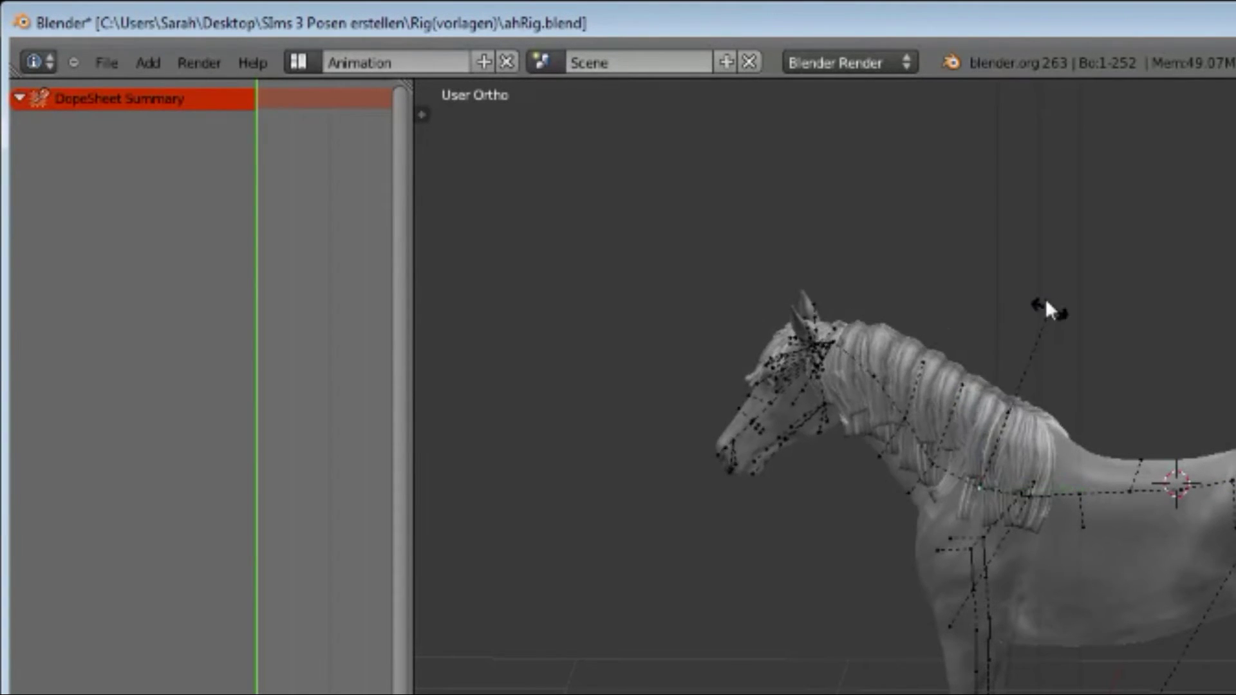
click(982, 566)
Step: Rotate the front leg's upper and lower bones to lift and swing it forward
right_click(981, 552)
key(r)
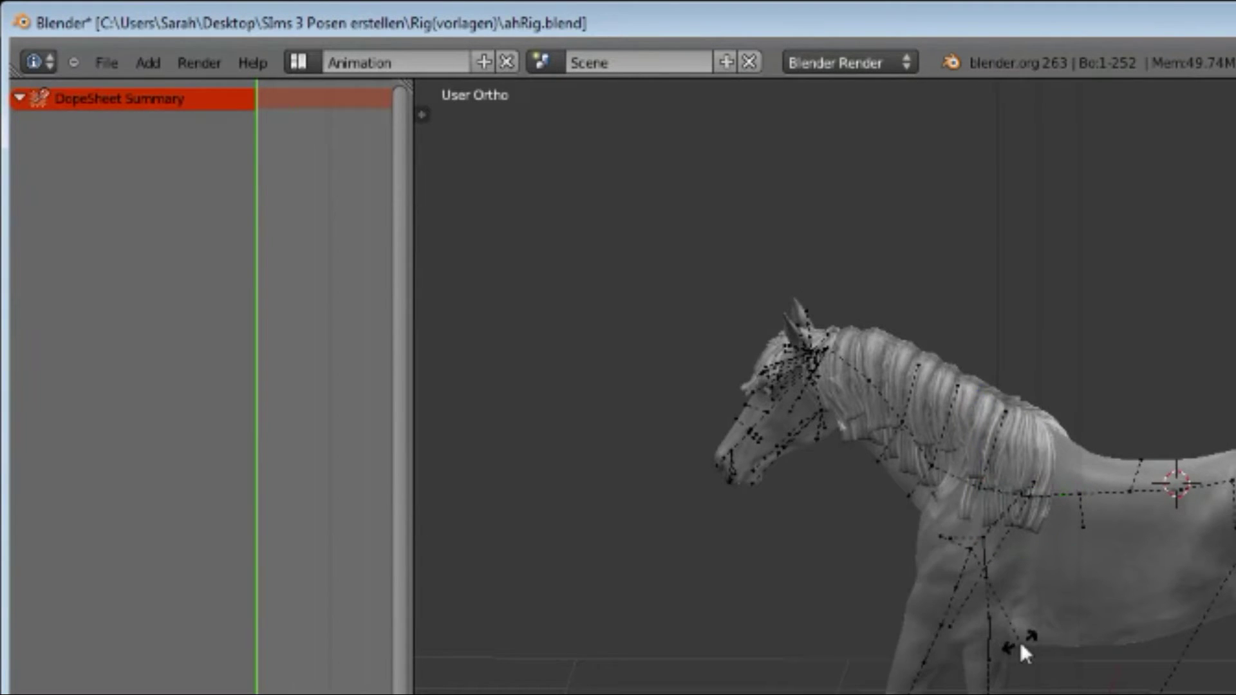
right_click(1007, 653)
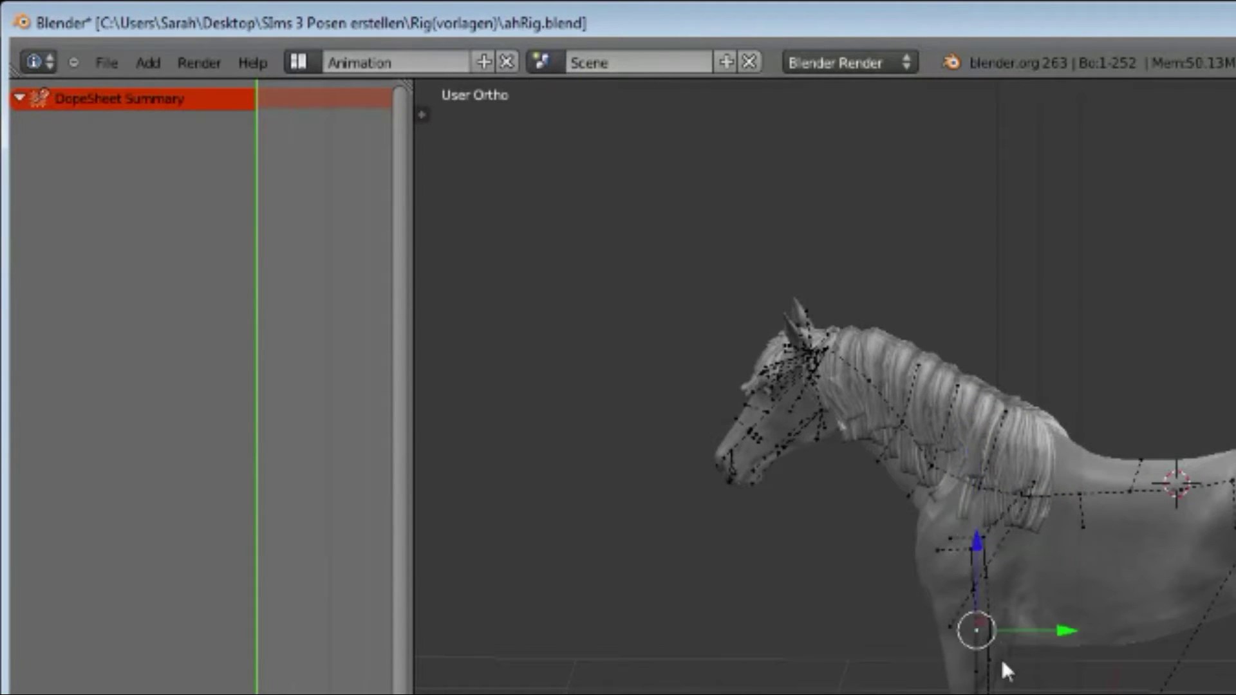
key(r)
click(856, 686)
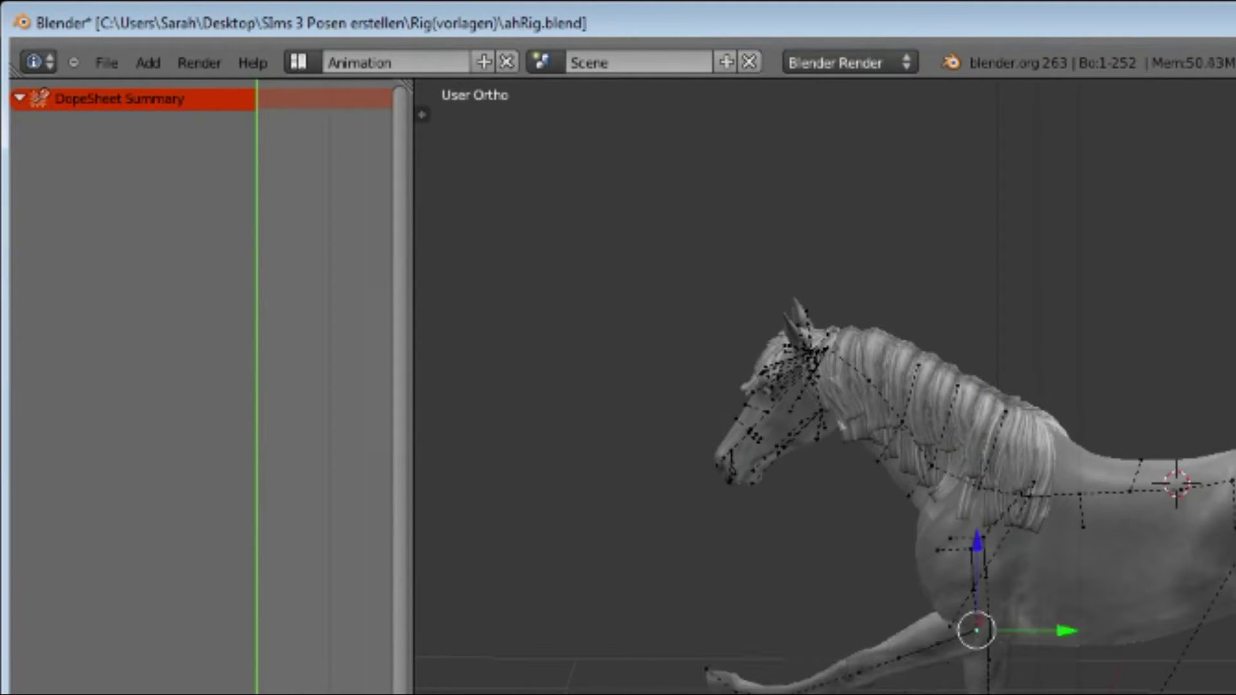
right_click(854, 684)
key(r)
click(621, 636)
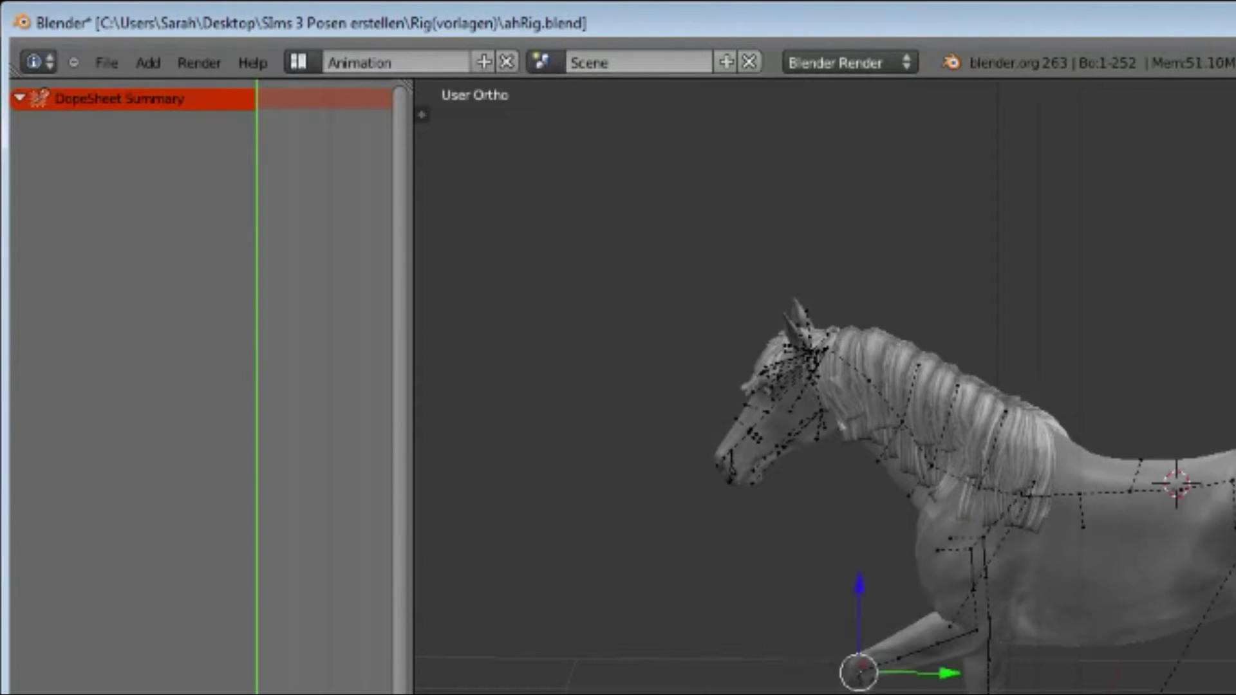
right_click(866, 669)
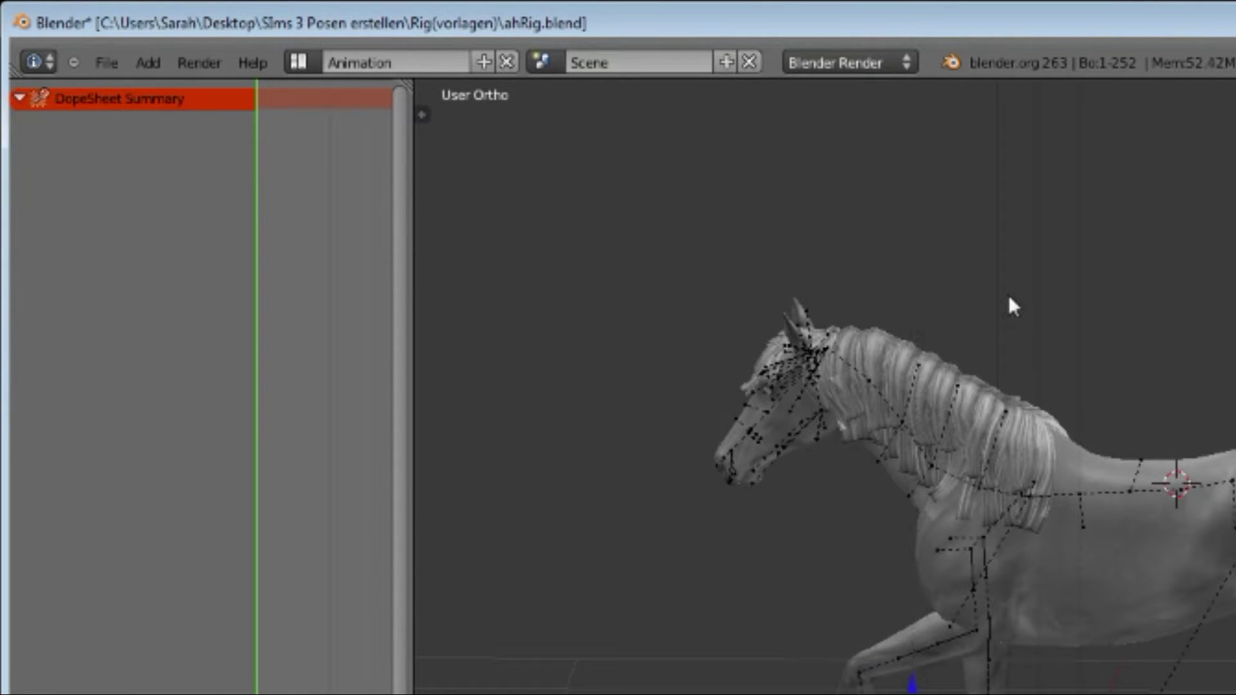
mouse_move(808, 450)
middle_down()
mouse_move(1086, 531)
mouse_move(963, 429)
mouse_move(814, 446)
mouse_move(789, 496)
mouse_move(810, 542)
mouse_move(812, 458)
mouse_move(1084, 500)
mouse_move(712, 498)
mouse_move(866, 507)
mouse_move(819, 483)
middle_up()
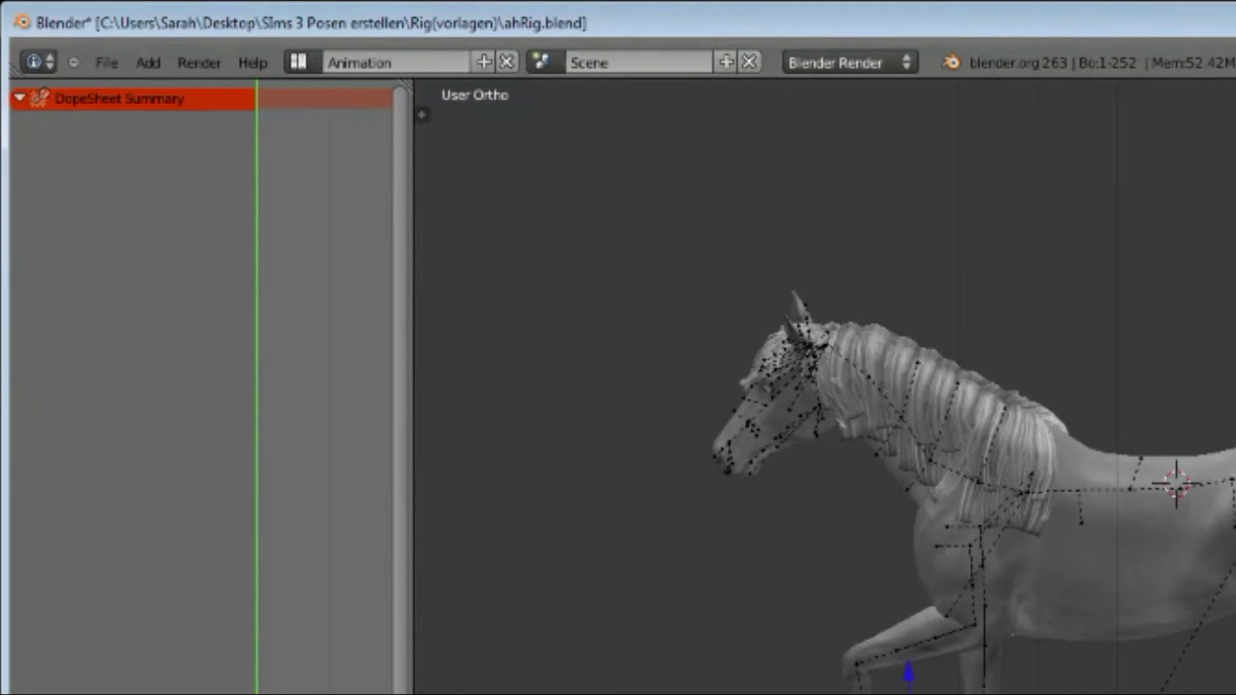
Step: Select the camera and move it up and over beside the horse's head
scroll(824, 386, down, 5)
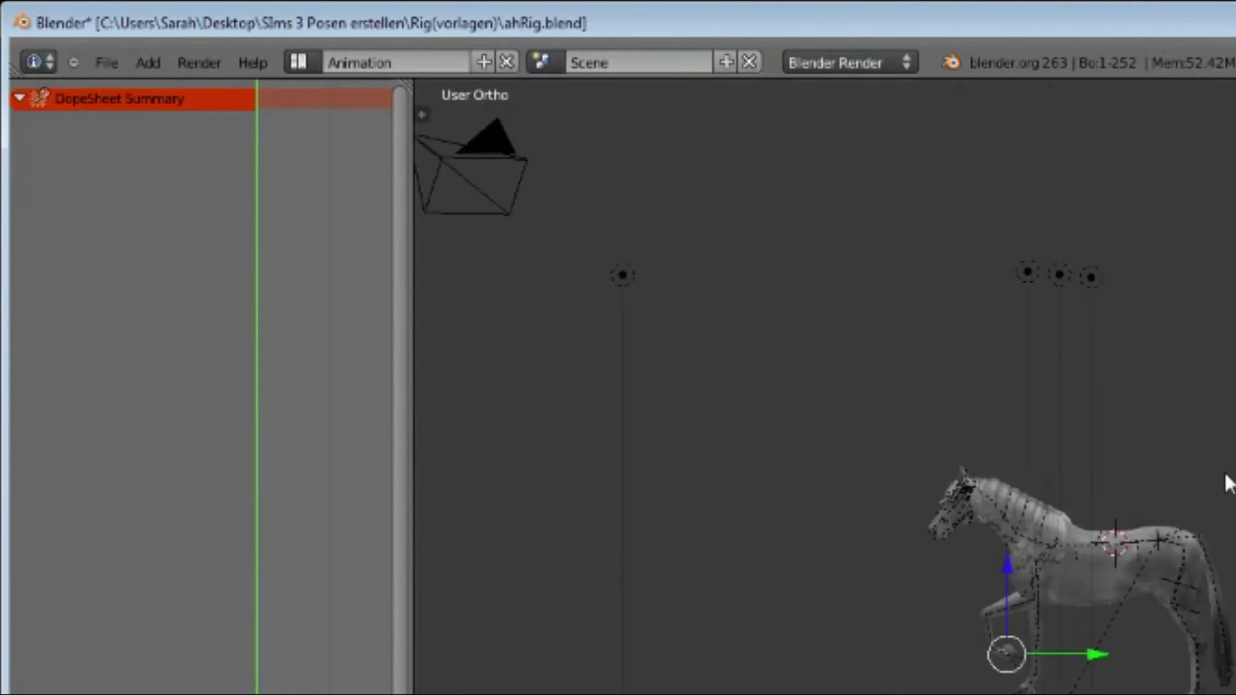
right_click(814, 368)
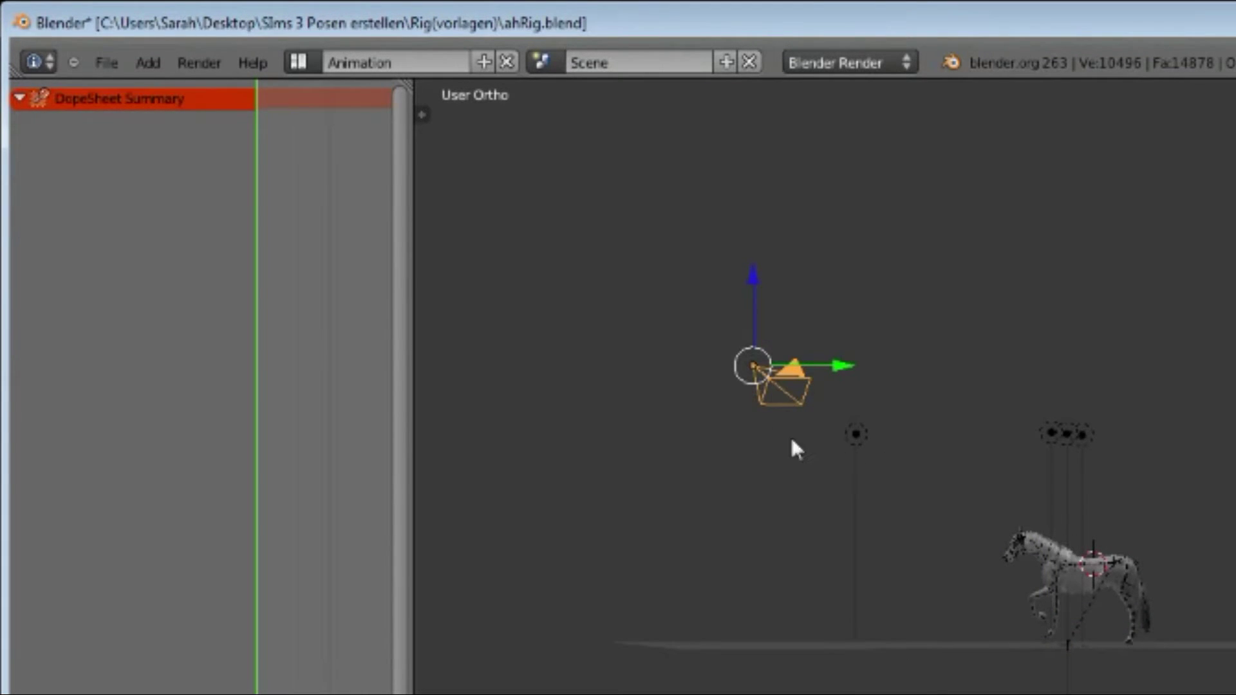
mouse_move(797, 449)
middle_down()
mouse_move(927, 491)
mouse_move(855, 507)
mouse_move(822, 469)
mouse_move(766, 448)
middle_up()
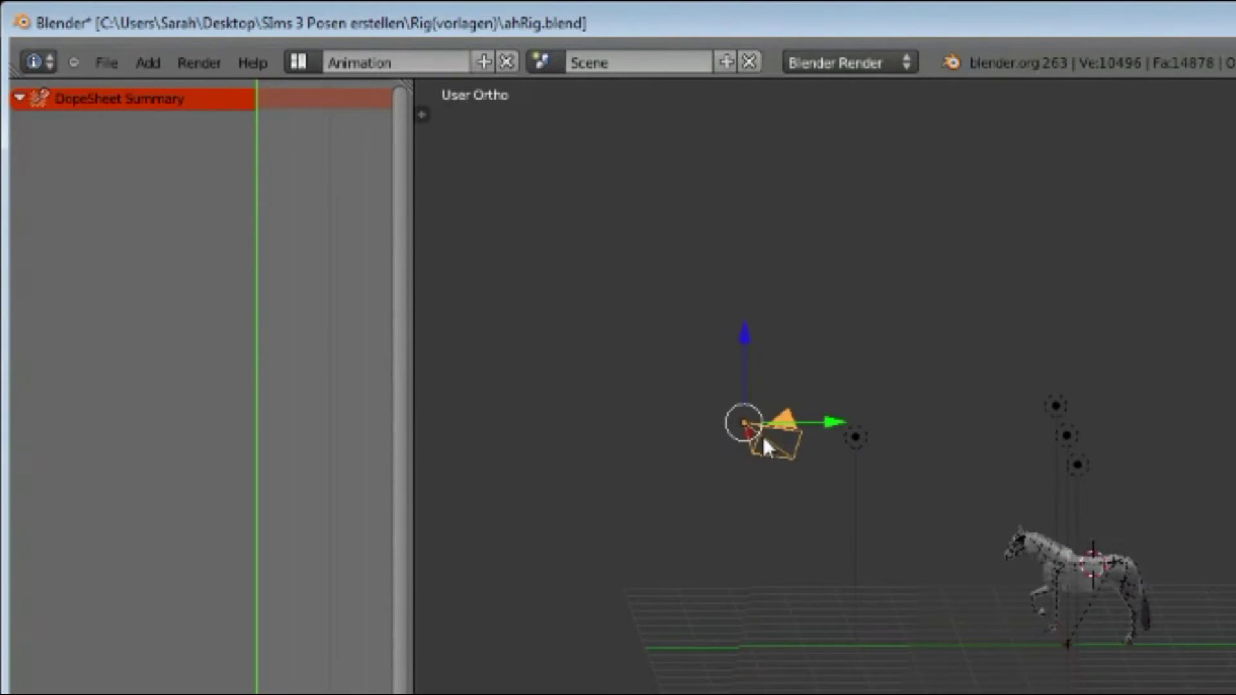
scroll(764, 441, up, 3)
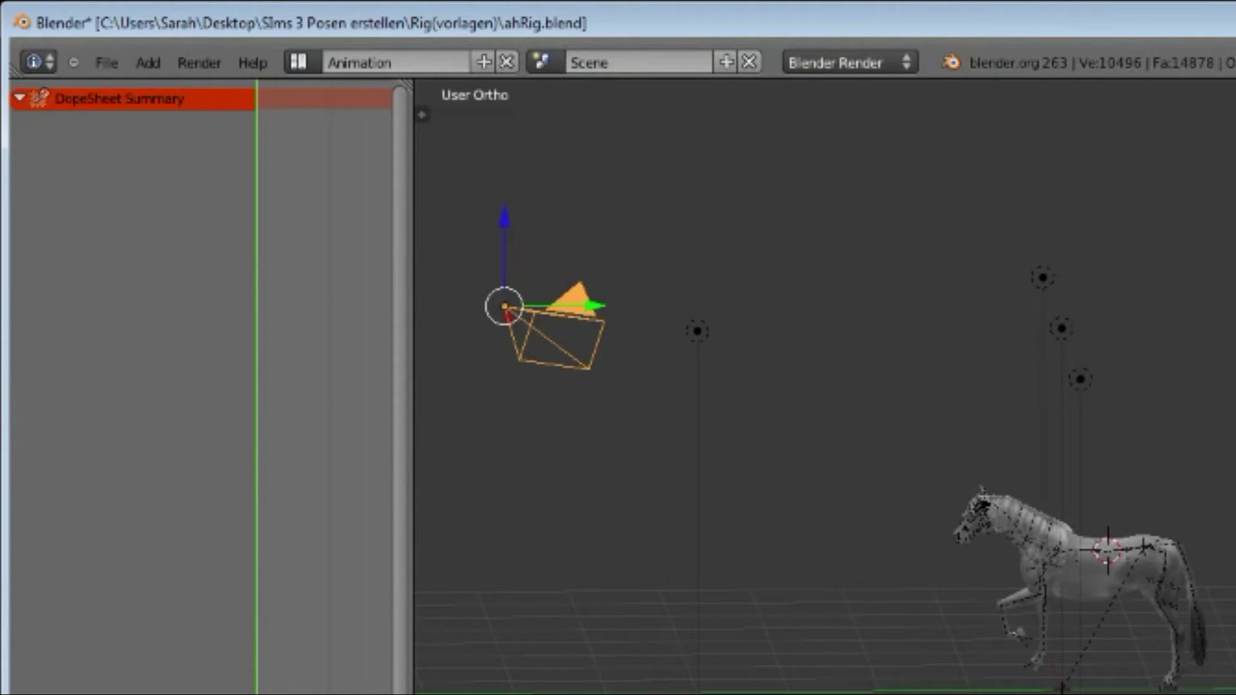
key(ctrl+z)
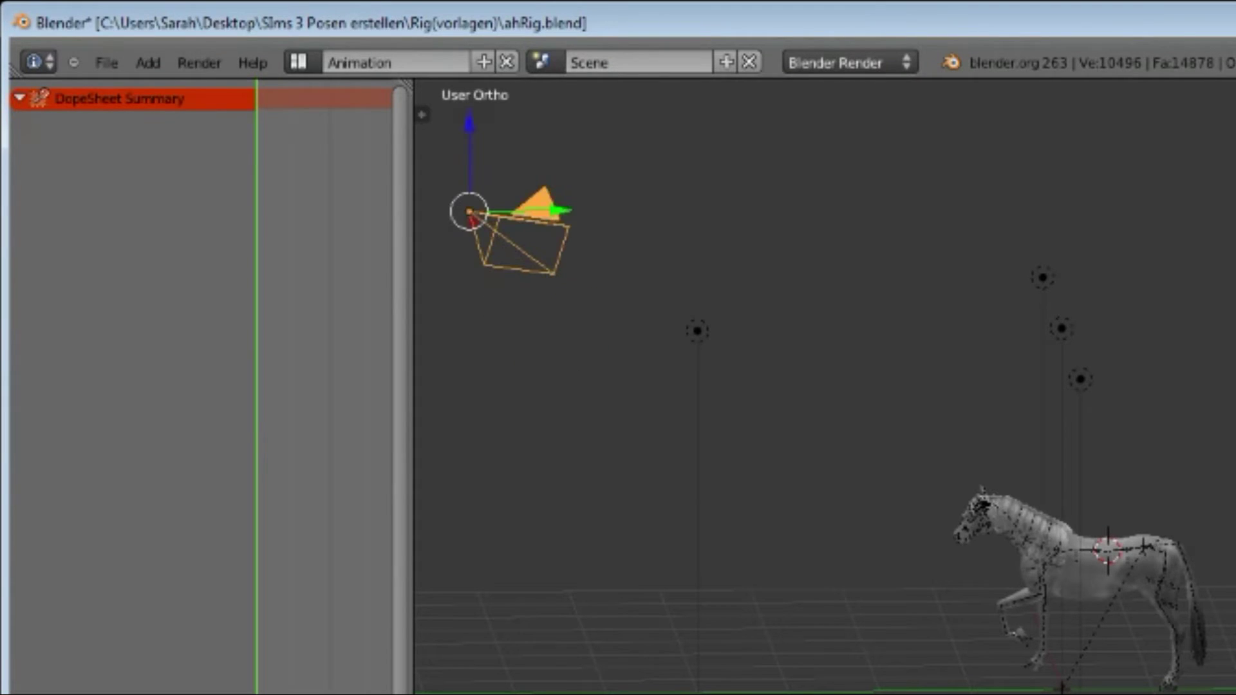
key(ctrl+z)
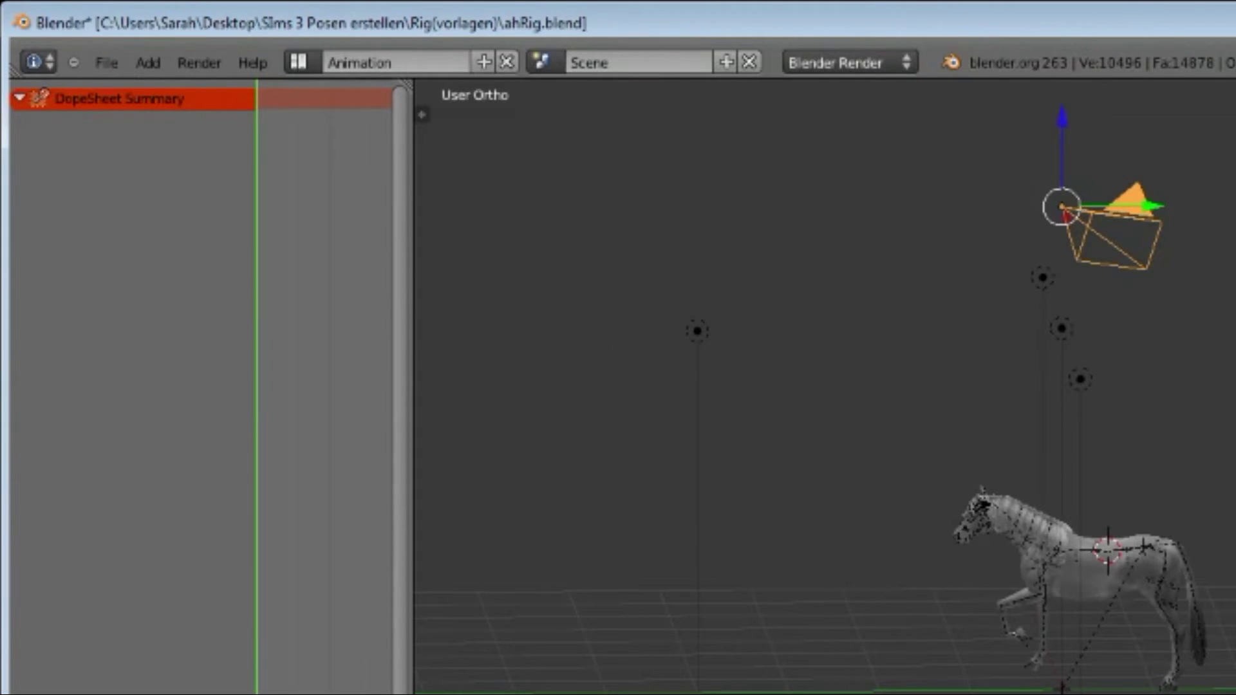
key(ctrl+z)
key(ctrl+z)
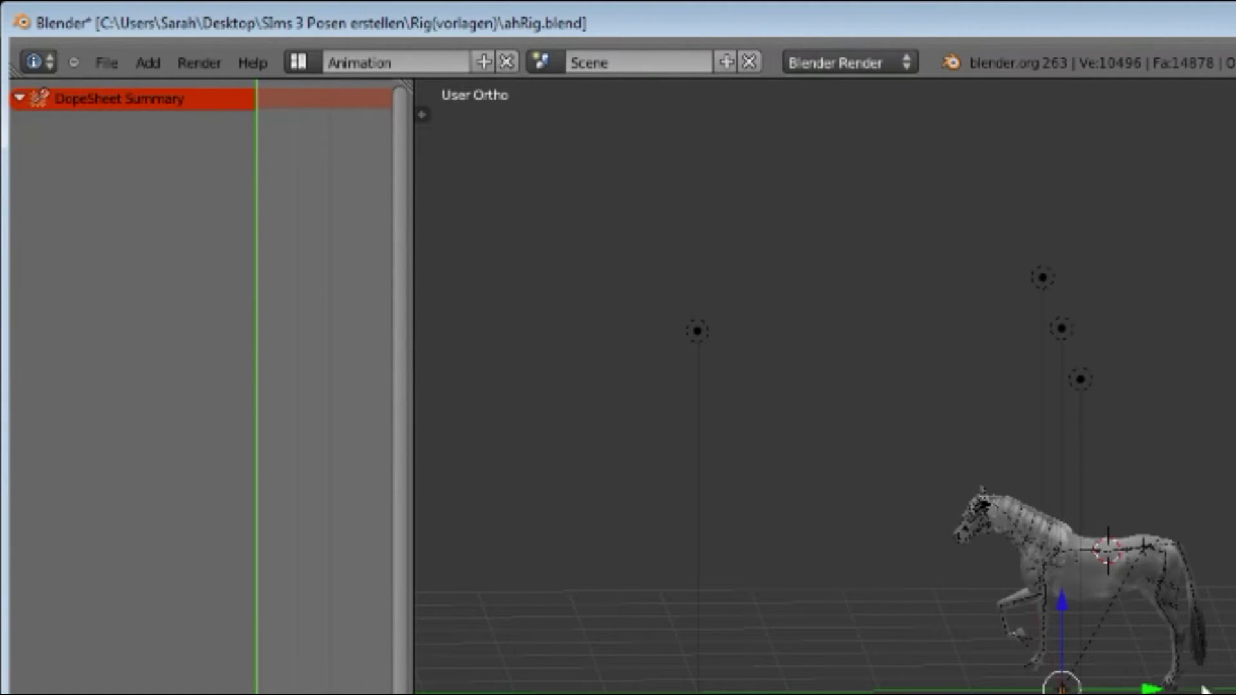
drag(1054, 605, 1064, 319)
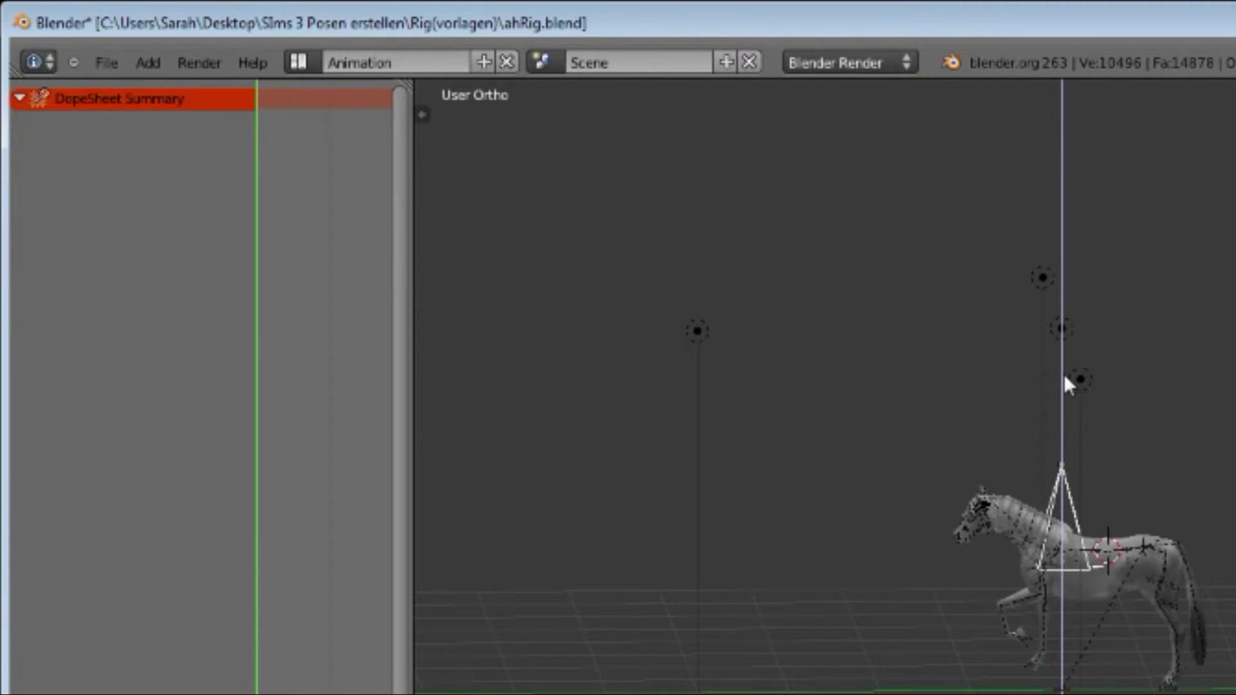
drag(1145, 413, 858, 409)
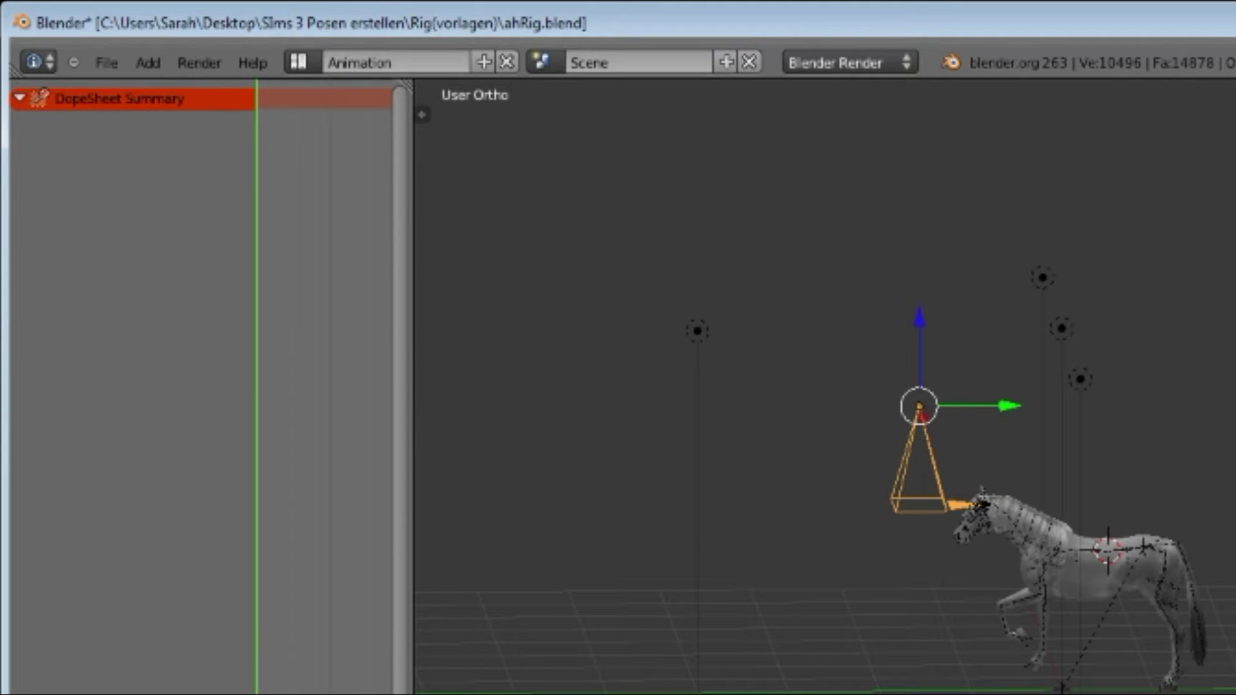
Step: Rotate the camera 90° on X, level it with the head, and view through it
text(rx90)
key(Return)
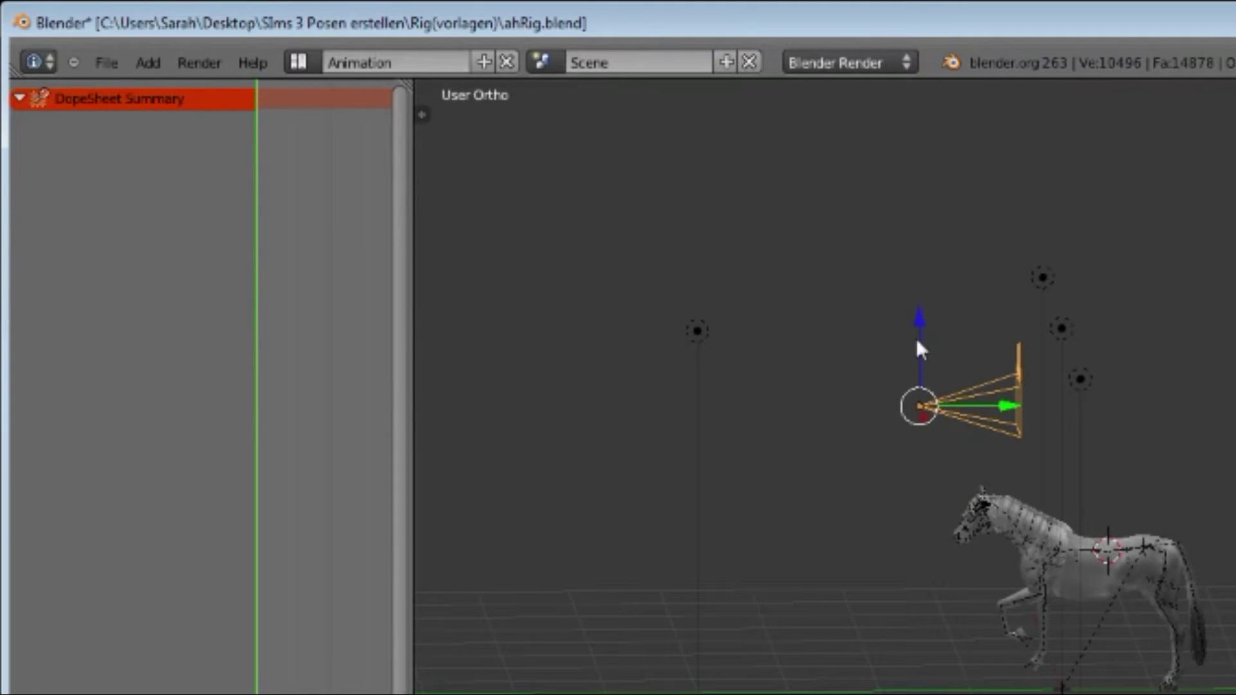
drag(919, 348, 946, 431)
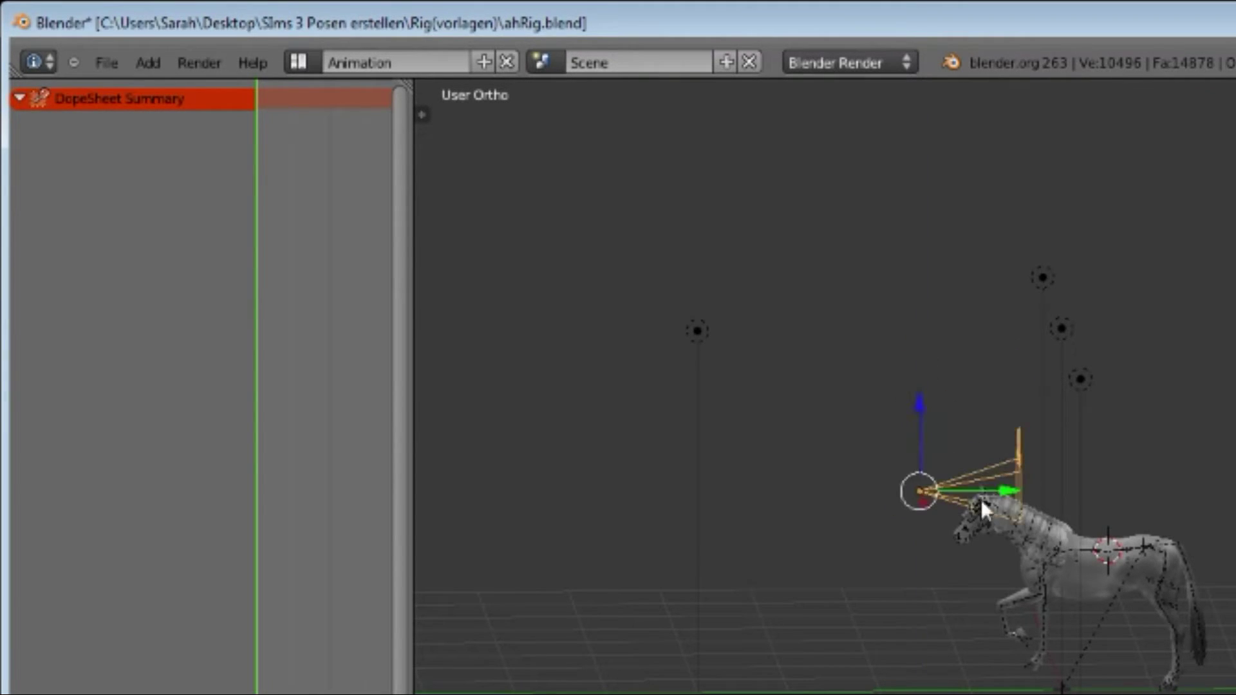
drag(979, 493, 867, 492)
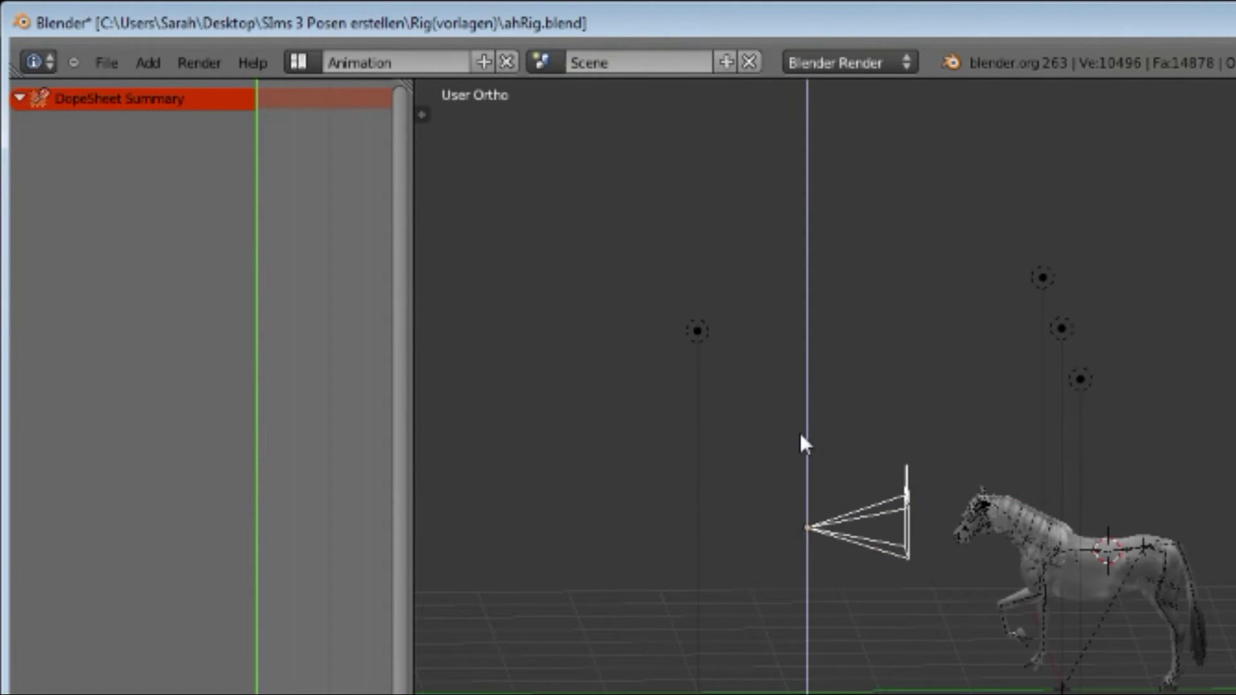
drag(795, 397, 799, 434)
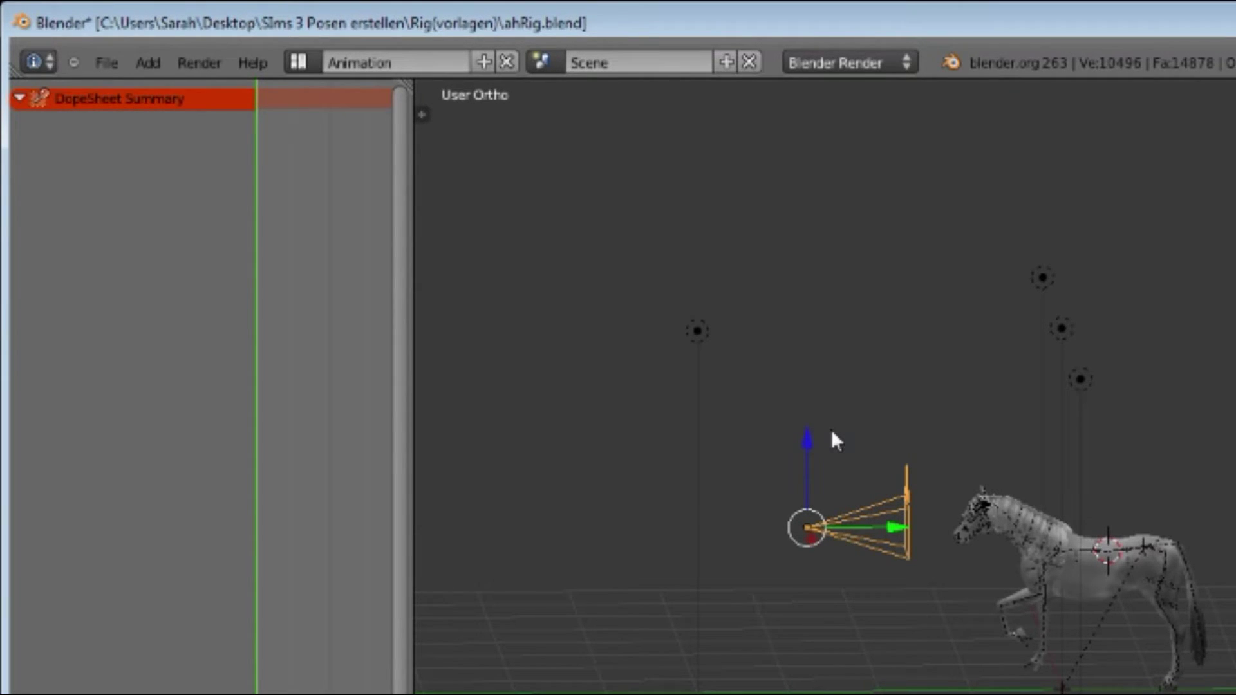
key(KP_0)
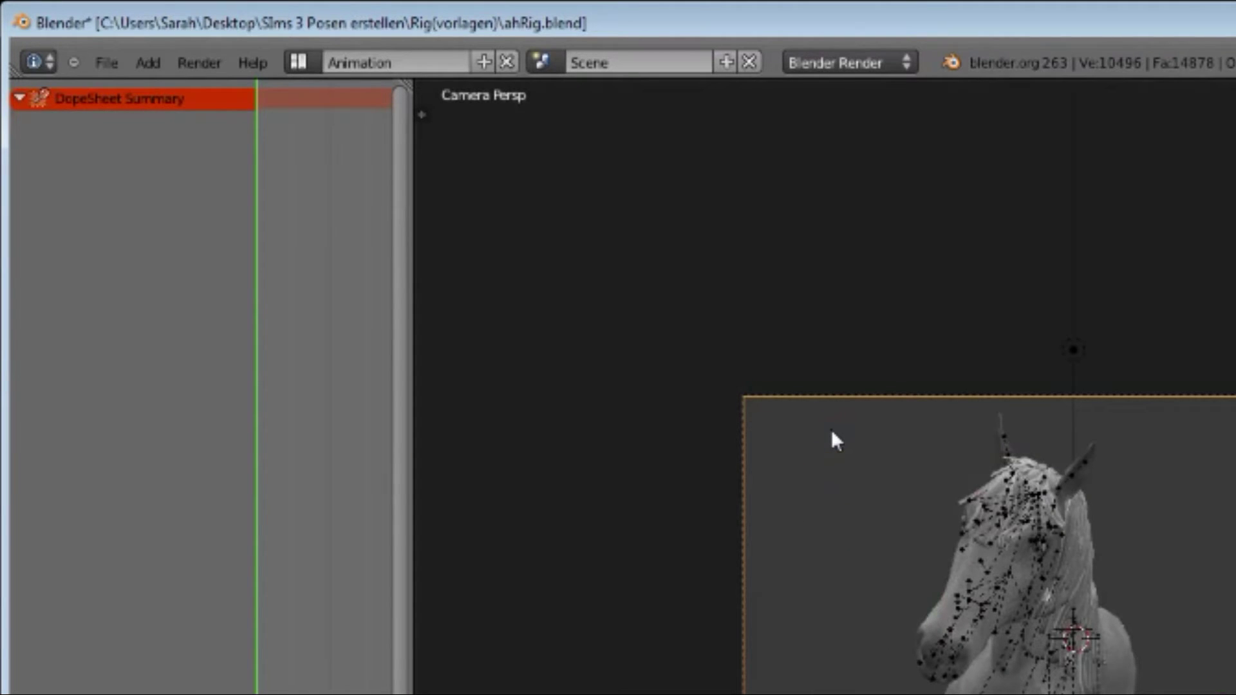
Step: Zoom the camera view and select several bones on the horse's head and face
scroll(844, 431, up, 4)
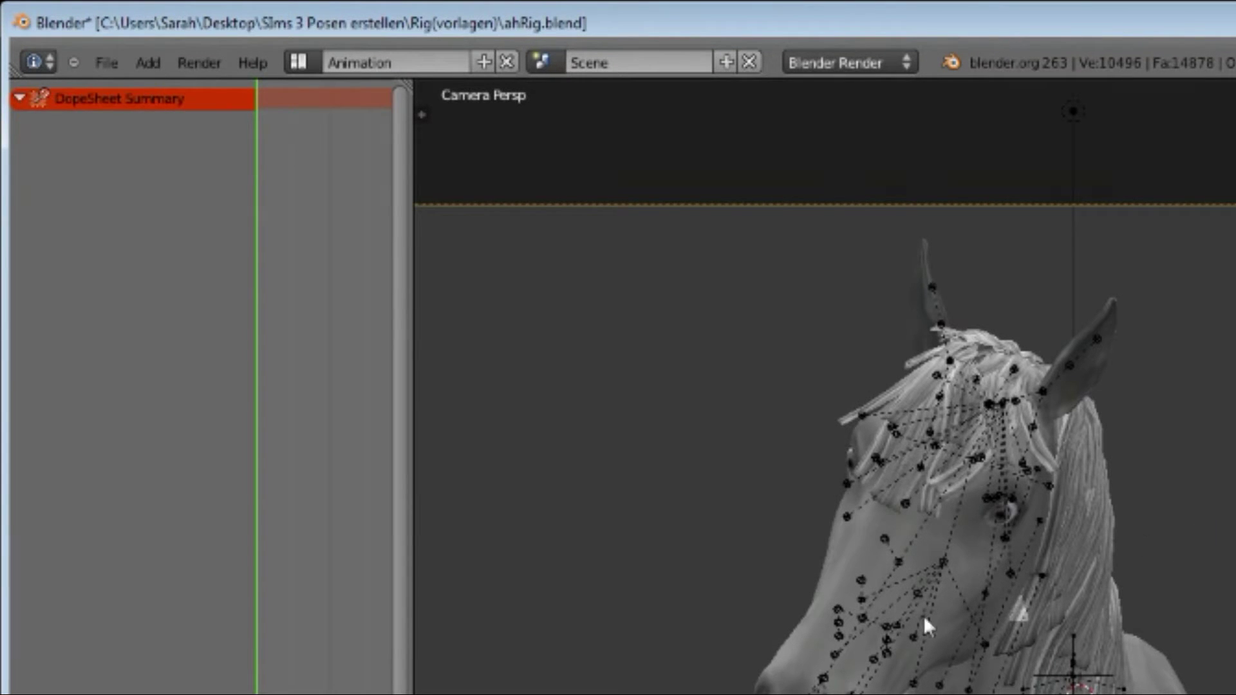
right_click(831, 654)
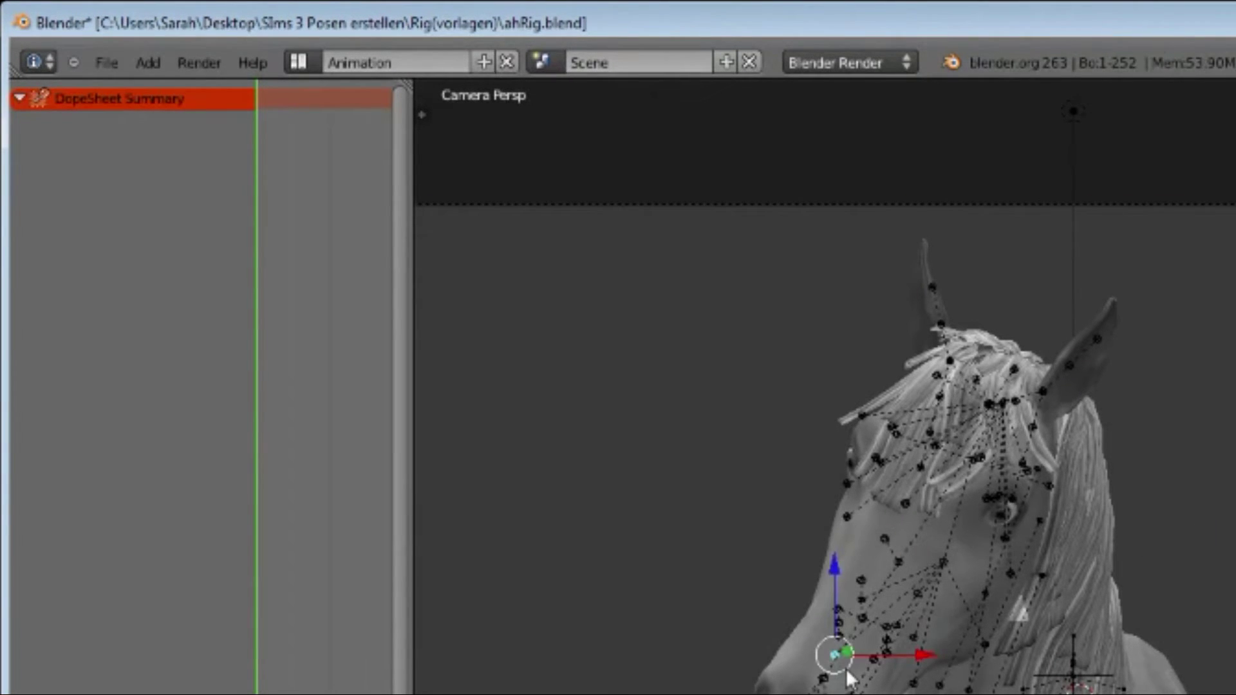
right_click(808, 690)
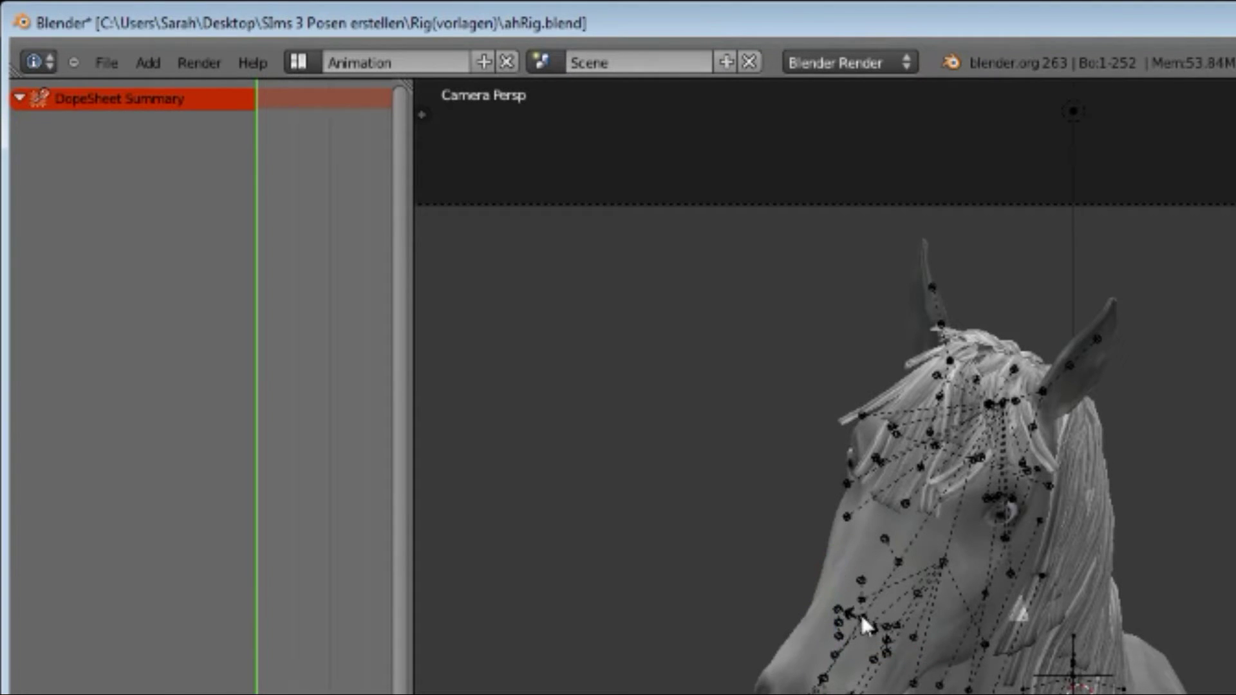
right_click(999, 628)
right_click(808, 689)
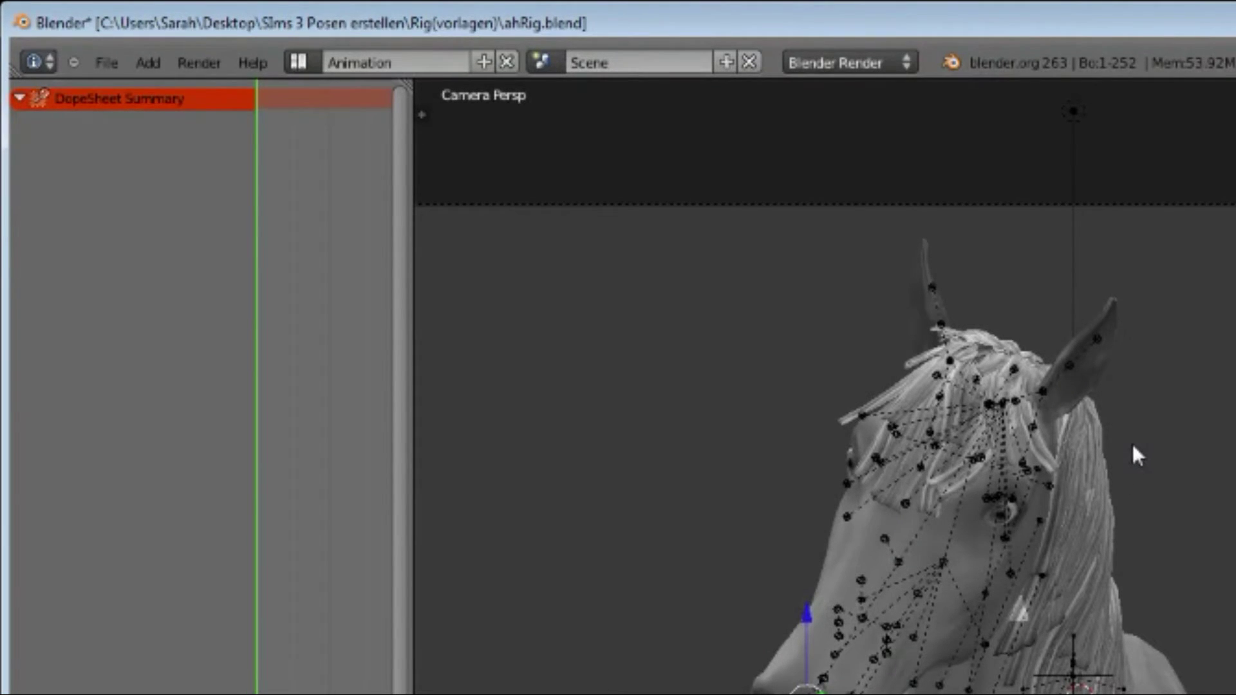
Step: Zoom in and out on the horse, then leave camera view for the free view
scroll(1133, 443, down, 2)
scroll(1132, 442, up, 2)
scroll(1132, 442, up, 2)
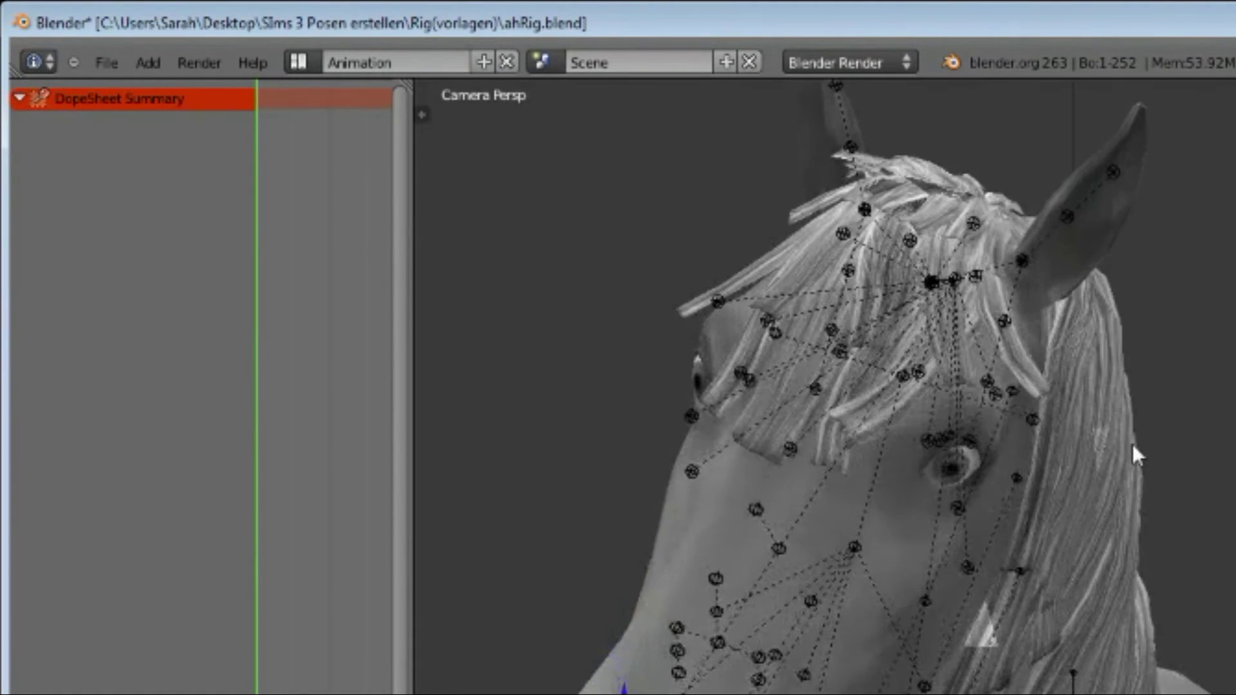
scroll(1133, 443, up, 2)
scroll(1133, 444, down, 1)
scroll(1103, 449, down, 2)
scroll(1103, 450, down, 2)
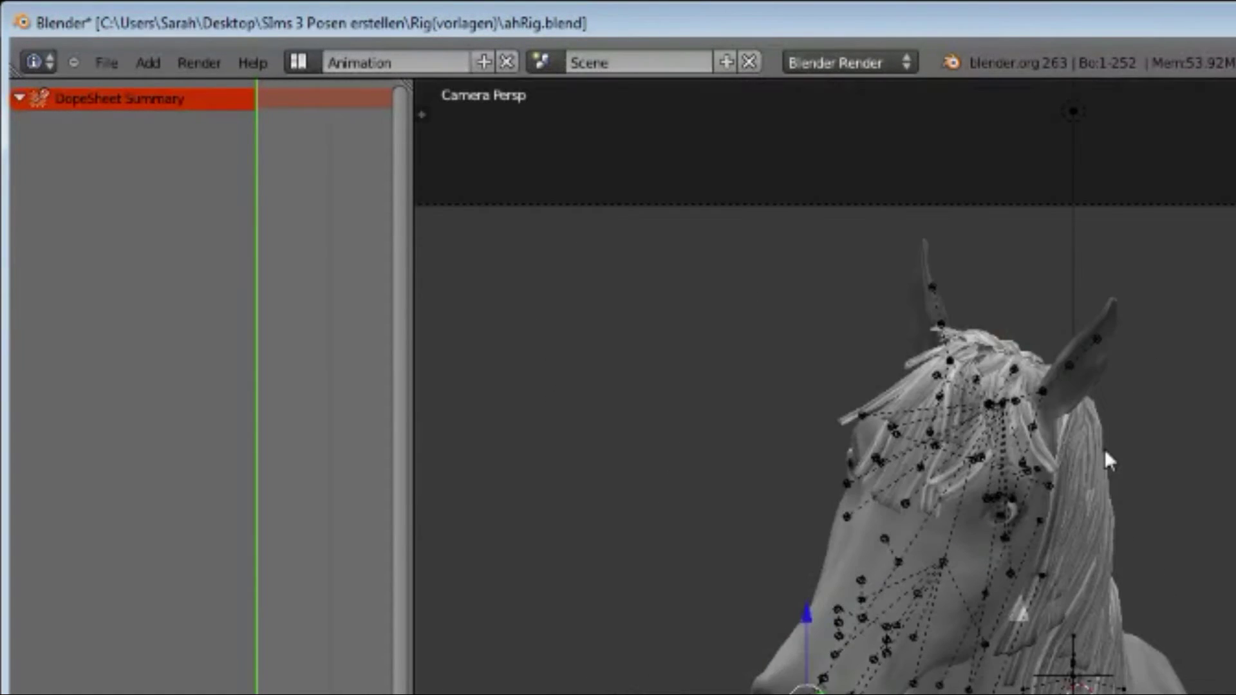
scroll(1103, 449, down, 2)
scroll(1103, 449, up, 3)
scroll(1103, 449, up, 2)
scroll(1103, 449, down, 2)
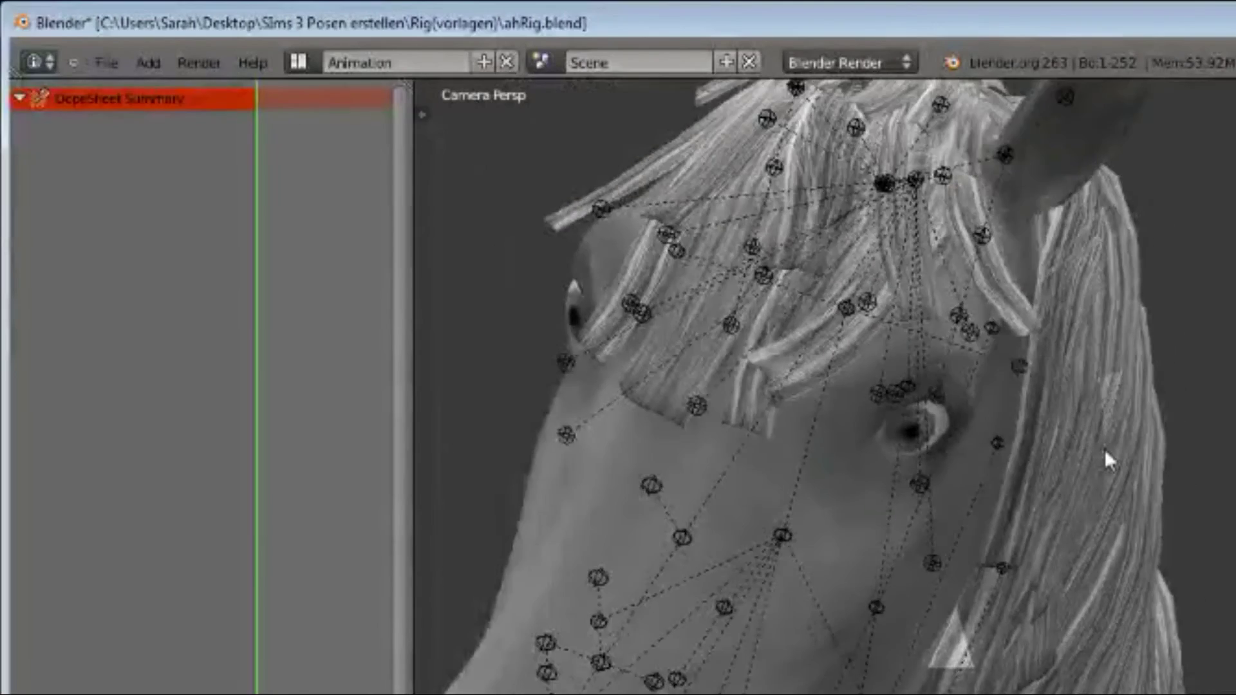
scroll(1103, 449, down, 3)
scroll(1009, 466, up, 1)
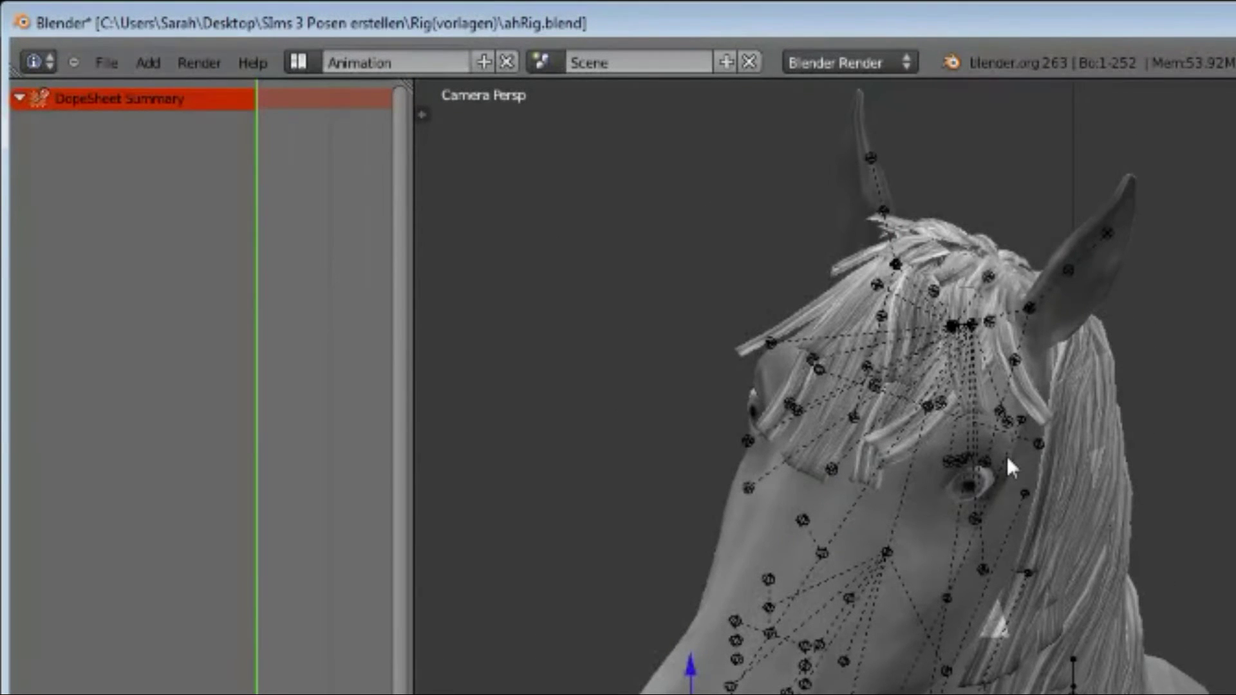
key(KP_0)
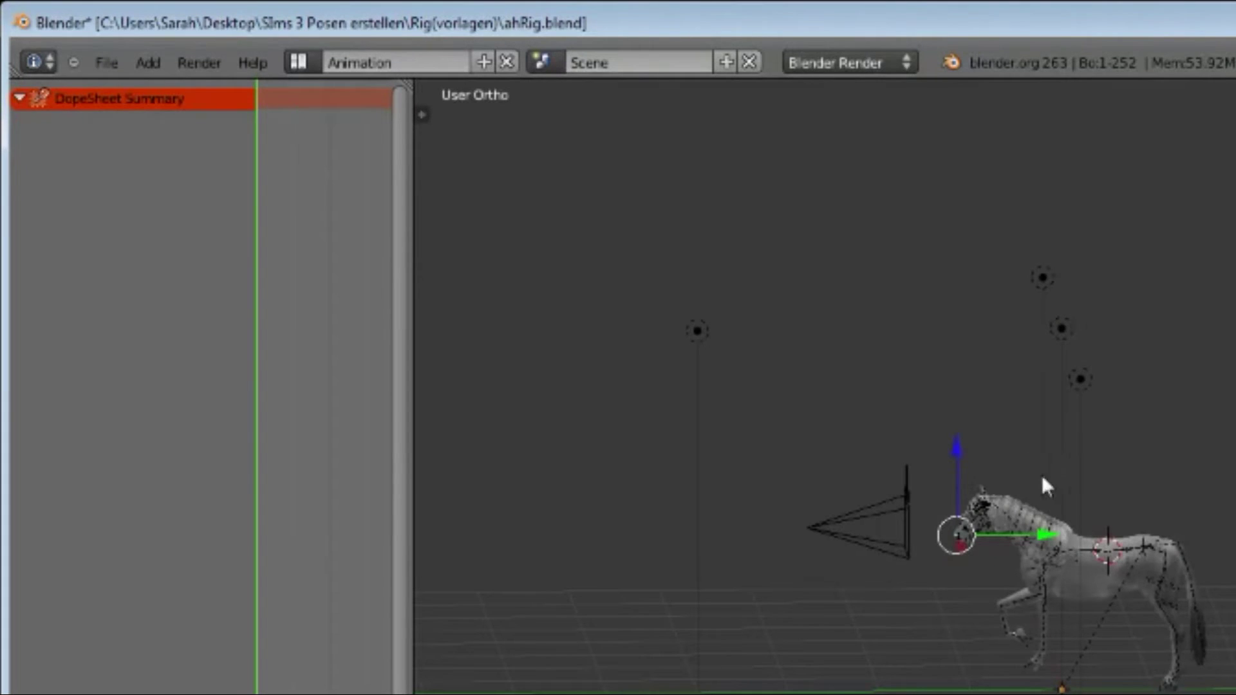
Step: Zoom in, select every bone of the horse rig, and bring up the Insert Keyframe menu
scroll(1048, 477, up, 3)
scroll(1049, 477, up, 2)
scroll(1049, 476, down, 1)
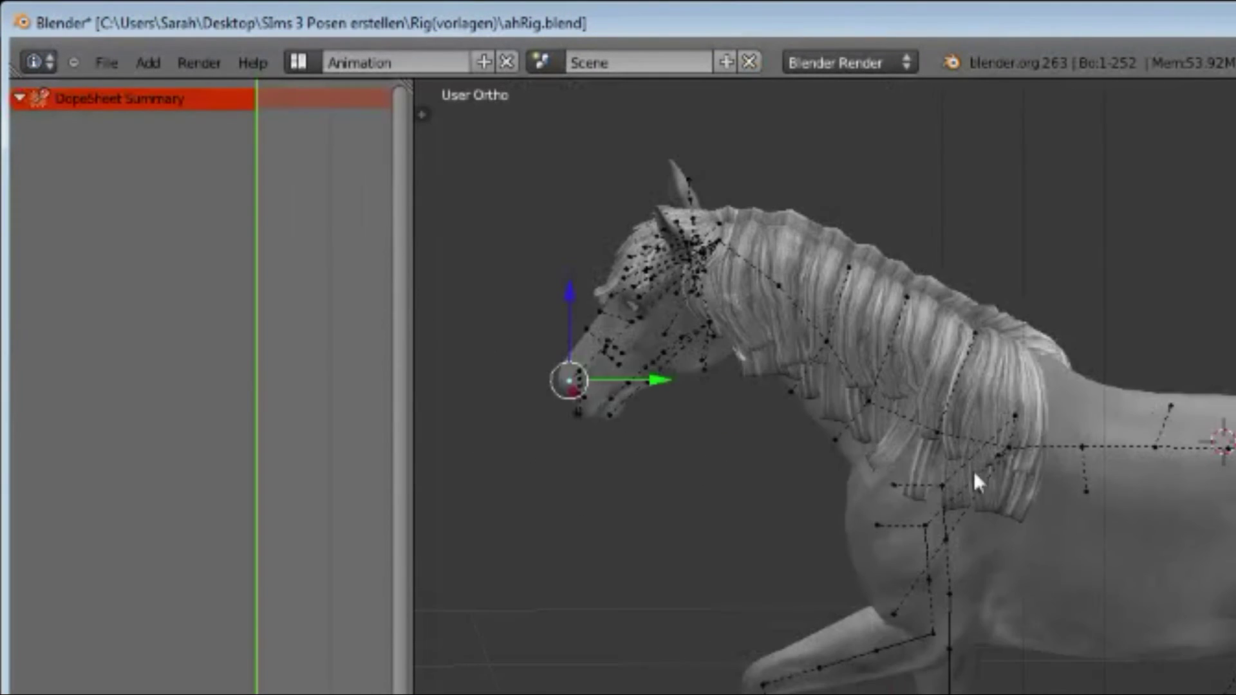
right_click(1009, 447)
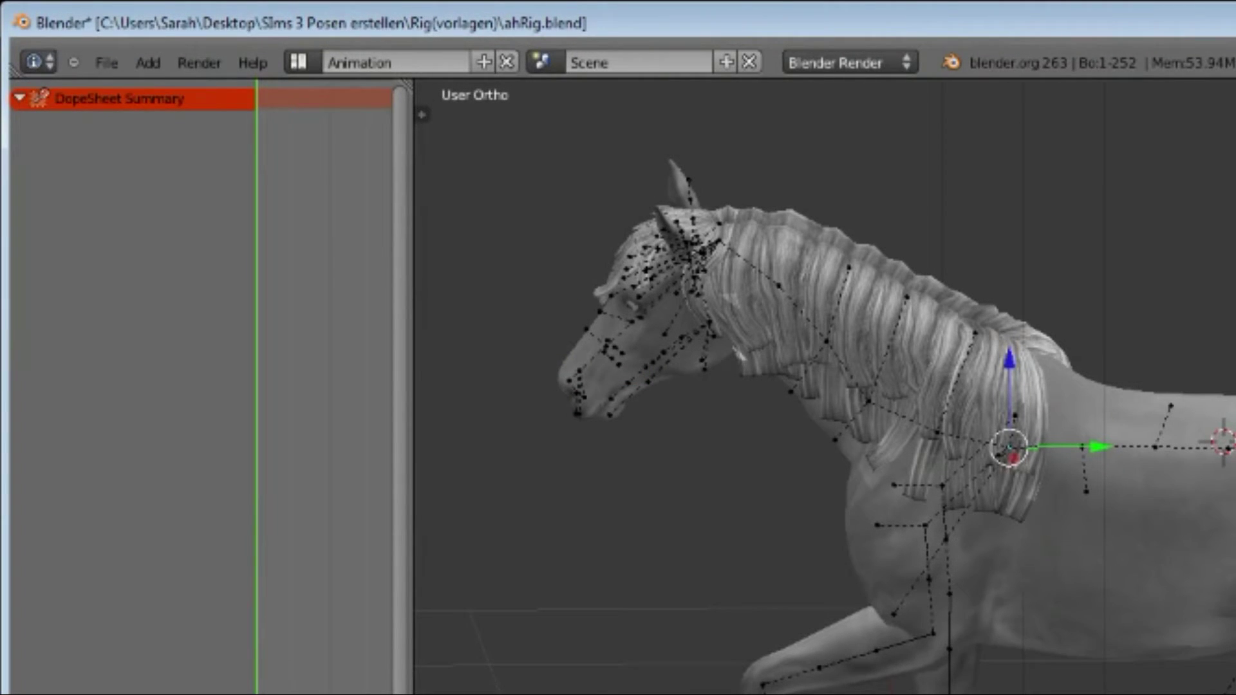
key(a)
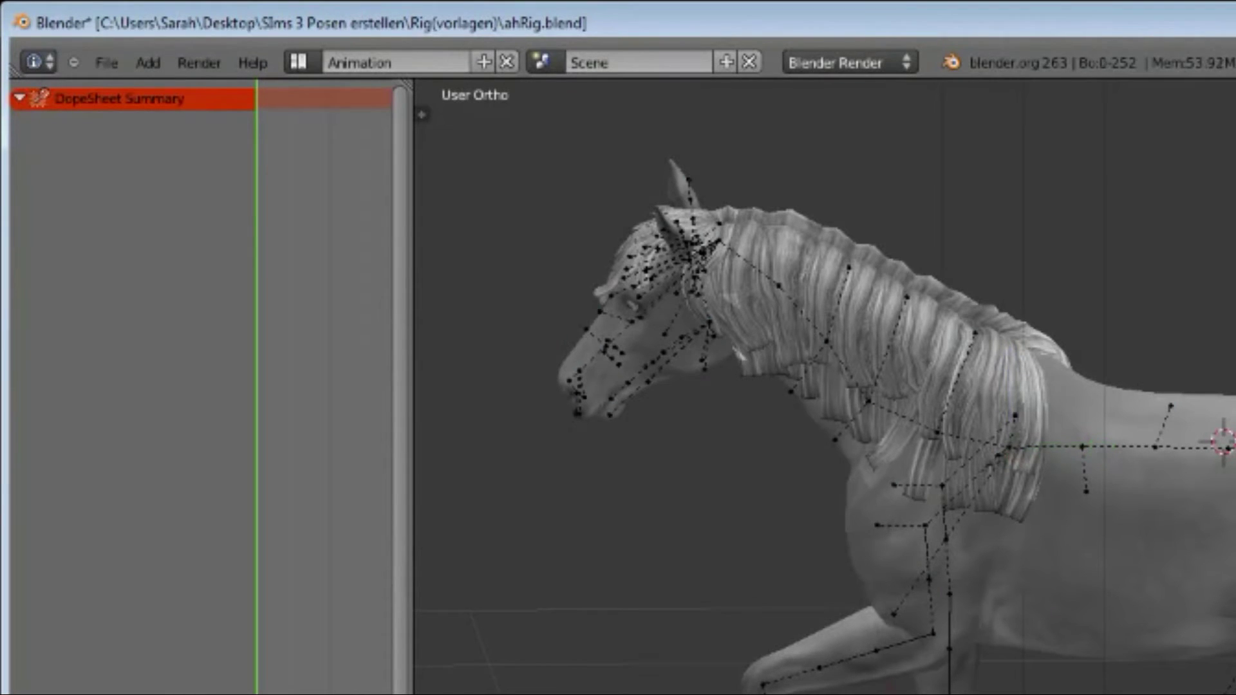
key(a)
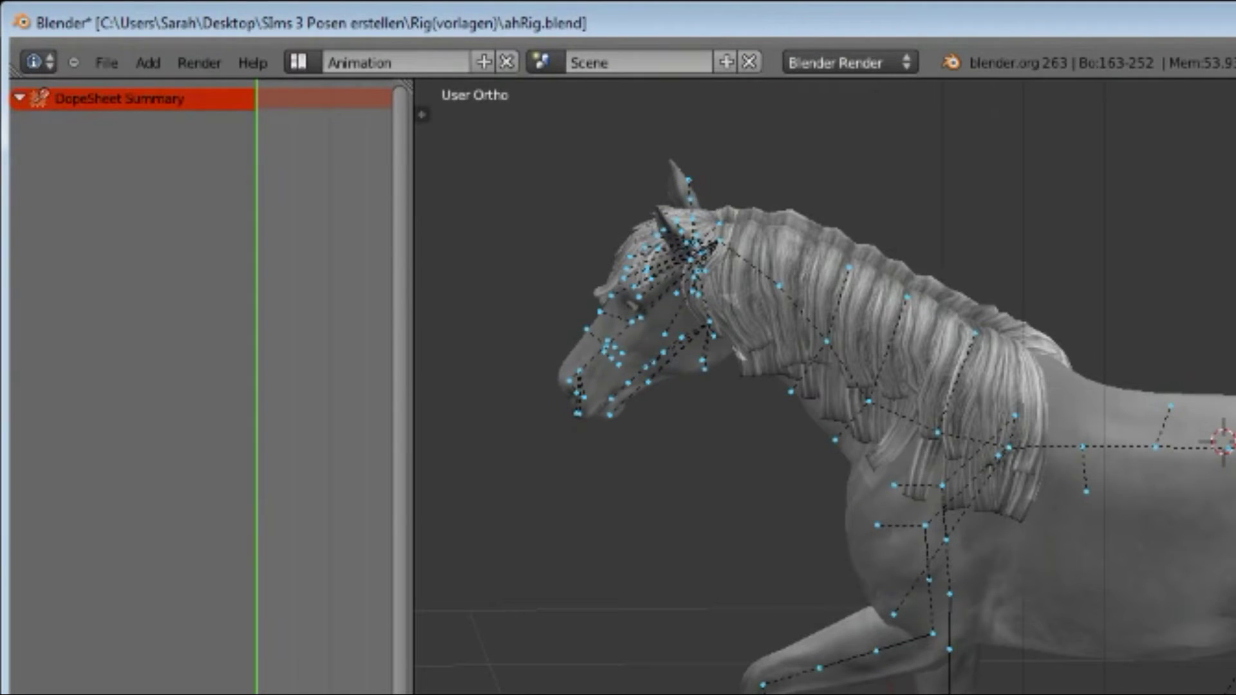
key(i)
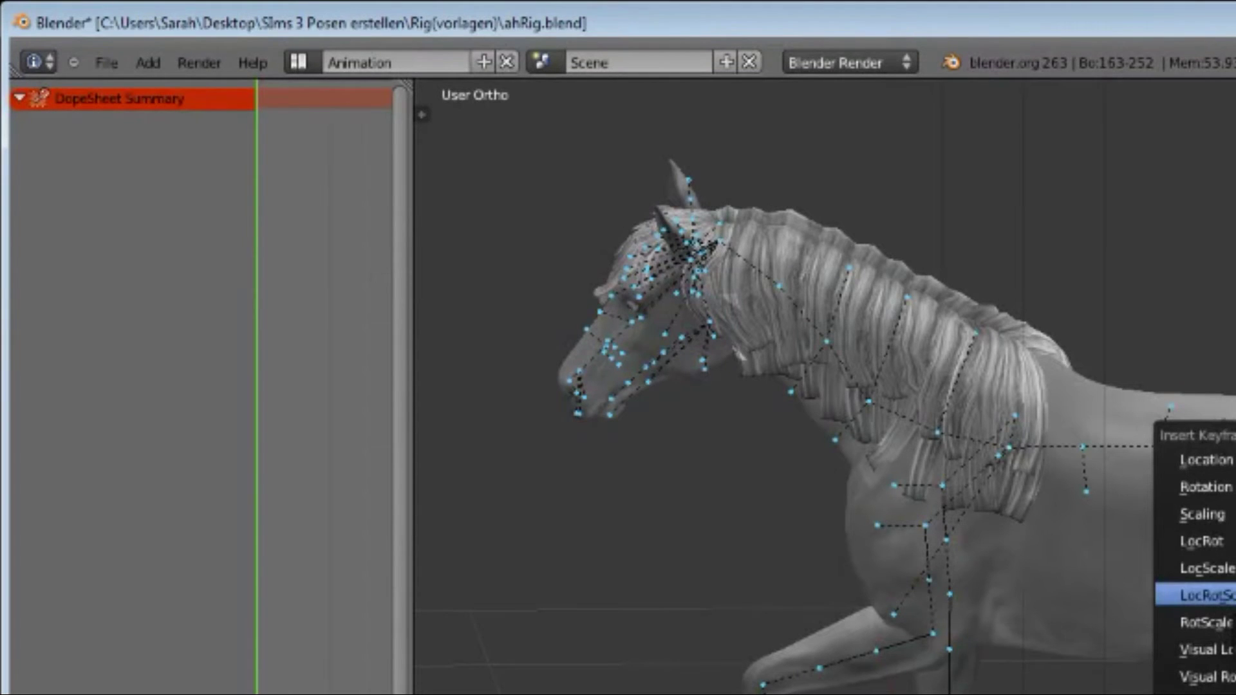
Step: Keyframe LocRotScale on all bones, rotate the withers bone upward into a rear, then reselect all bones
click(1197, 595)
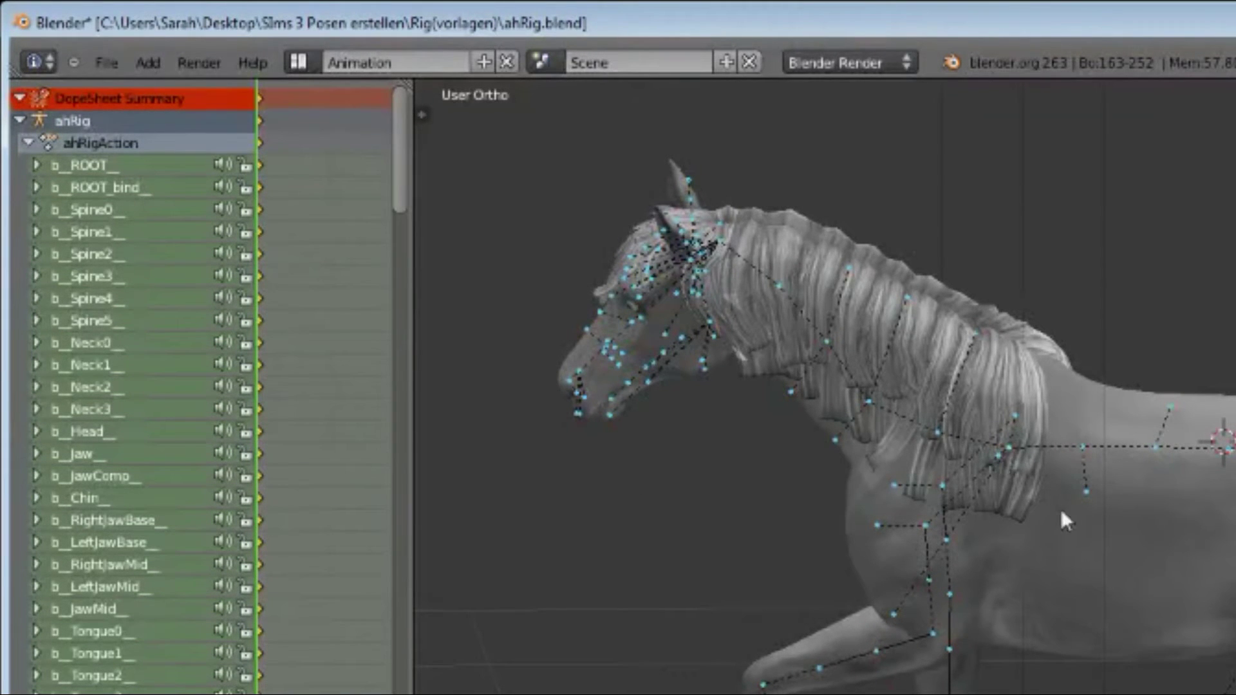
right_click(1083, 446)
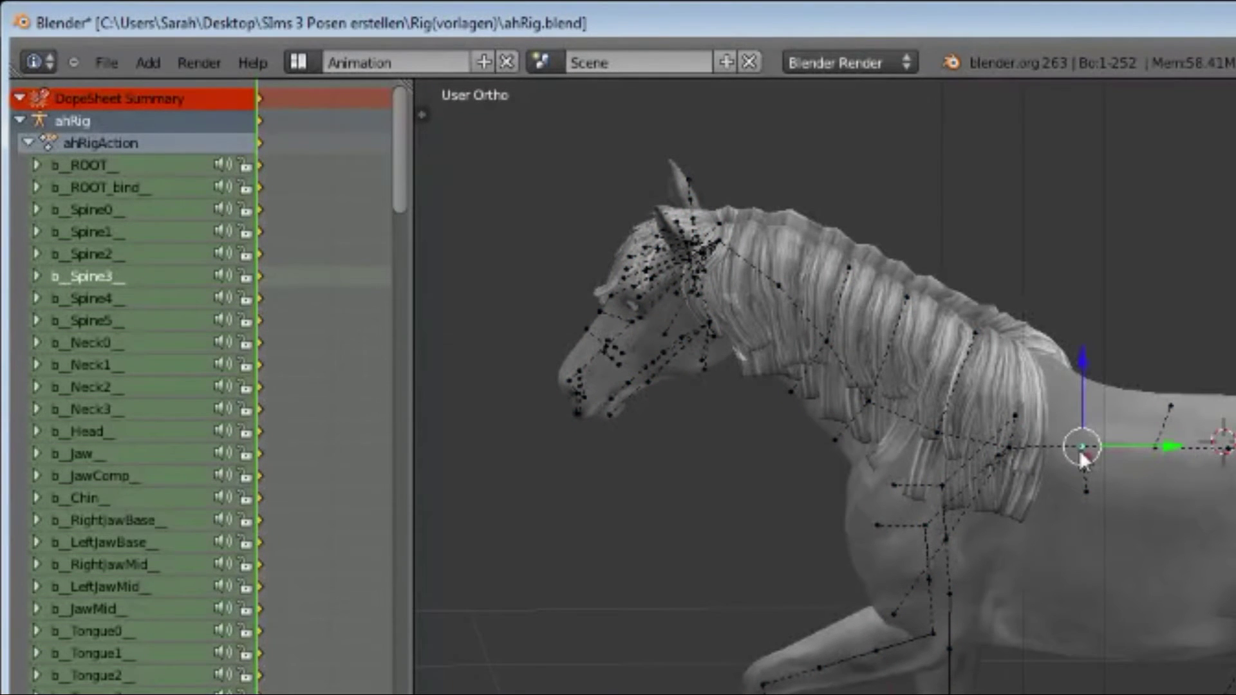
key(r)
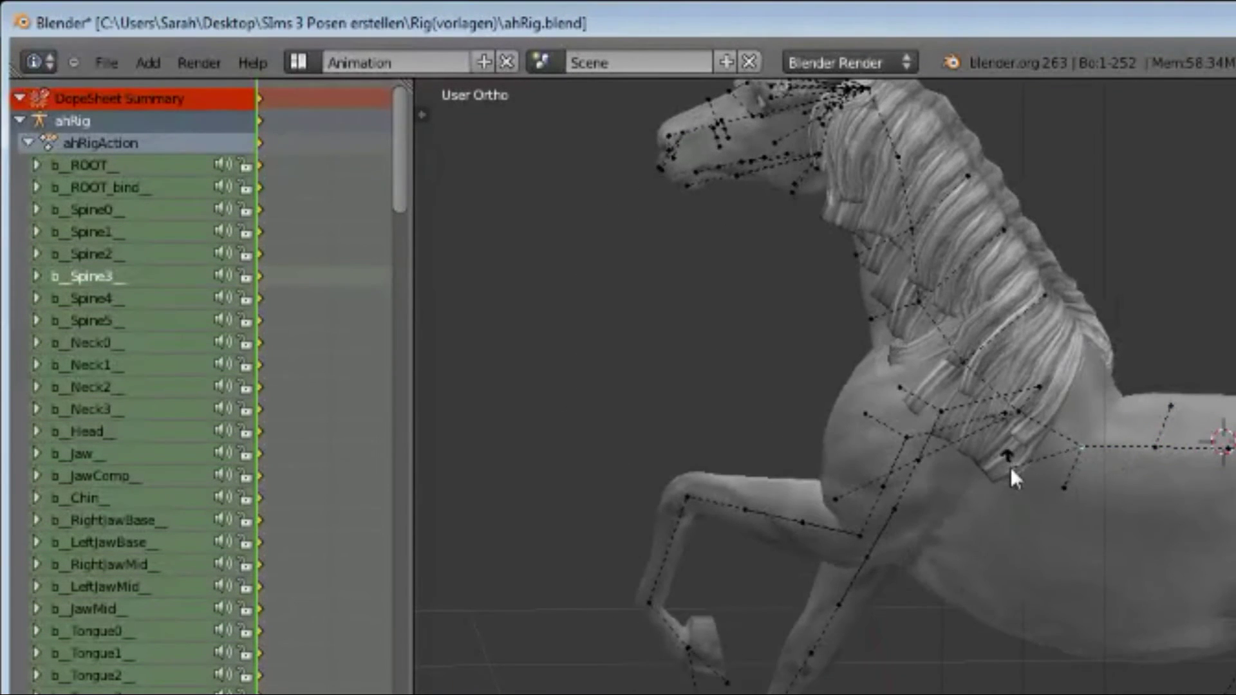
click(1010, 466)
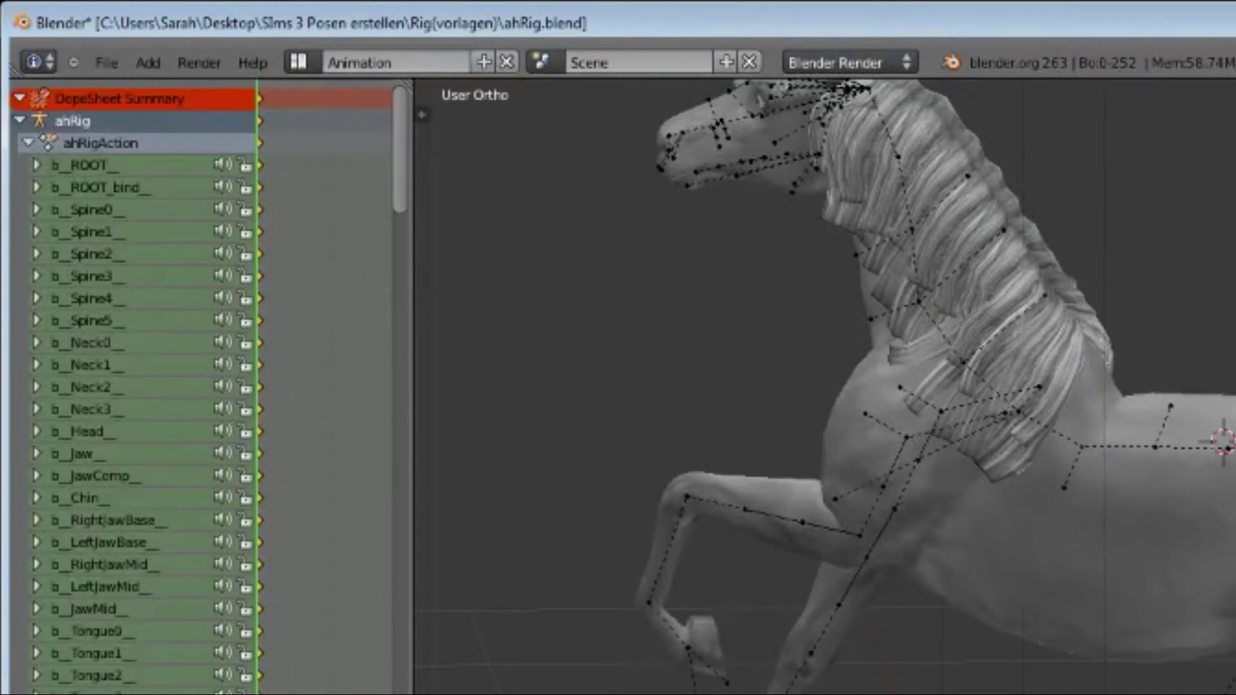
key(a)
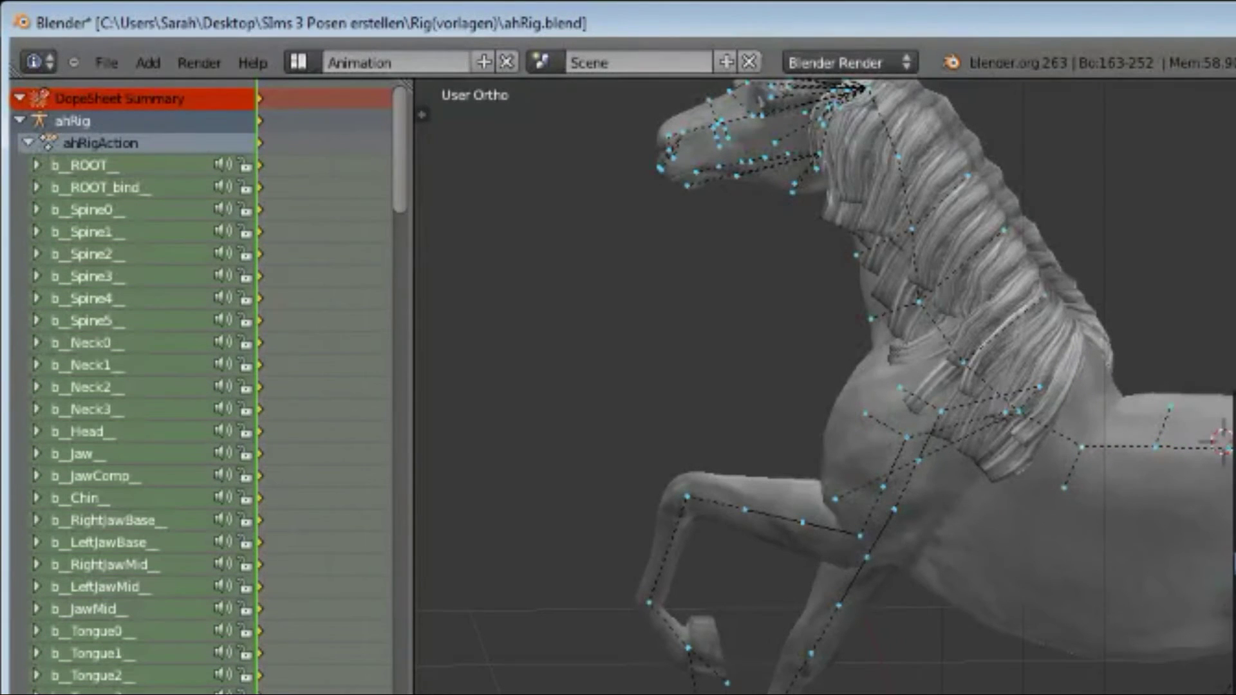
click(107, 62)
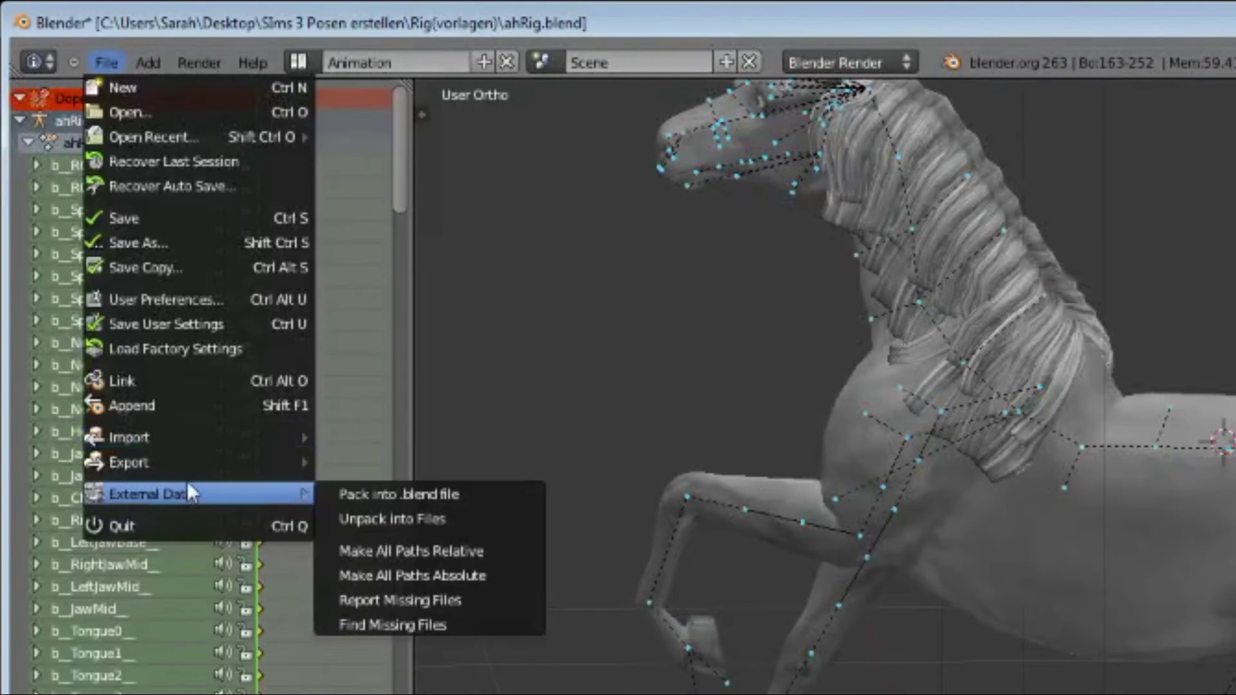
mouse_move(129, 462)
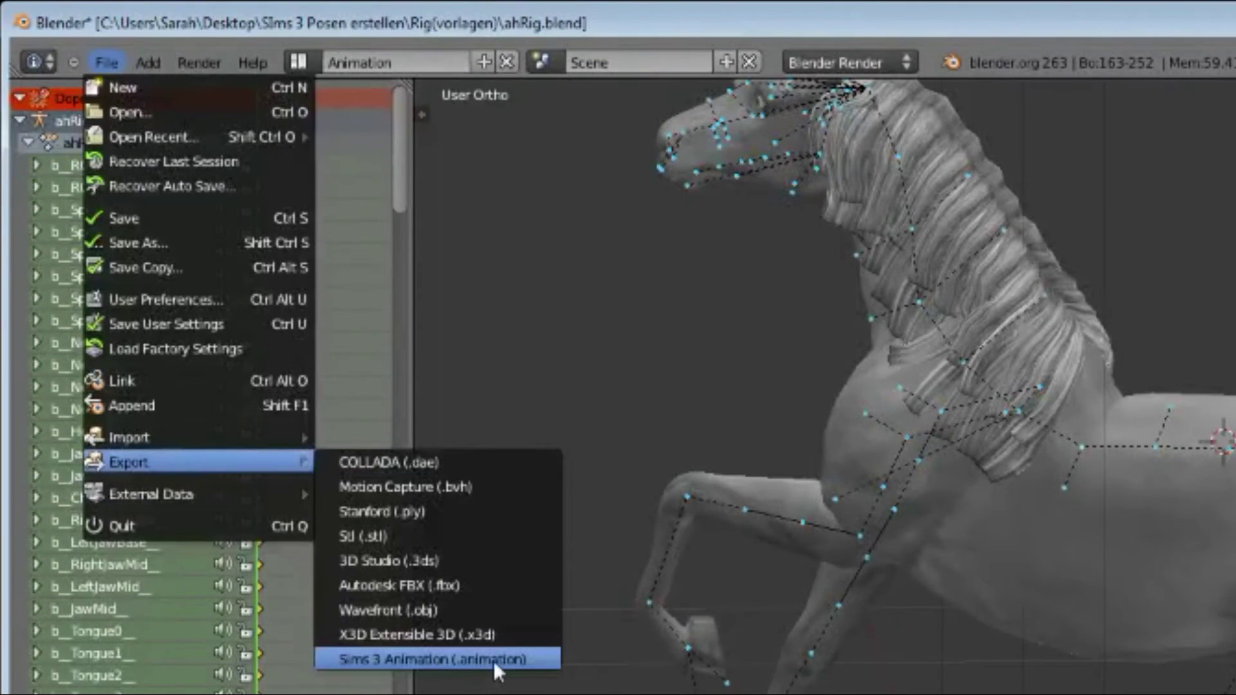
Step: Try a Sims 3 Animation export with clip name 'ieselchen', which fails with a UnicodeEncodeError
click(493, 660)
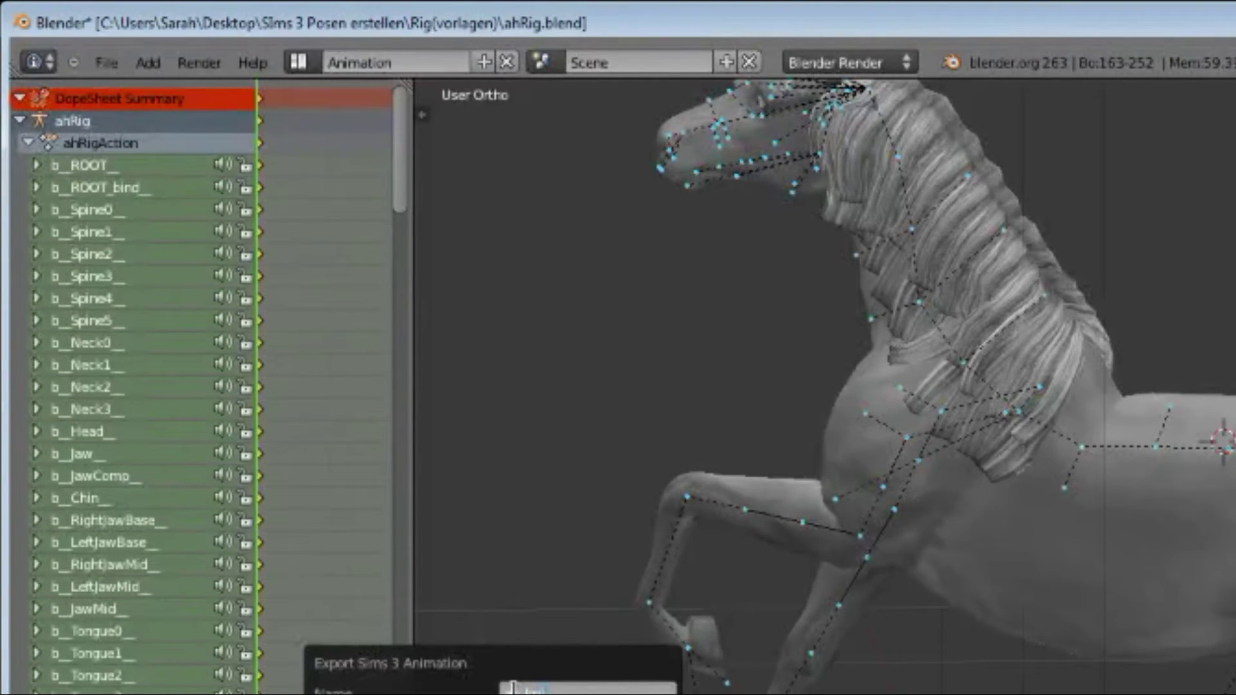
text(ieselch)
text(en)
click(513, 692)
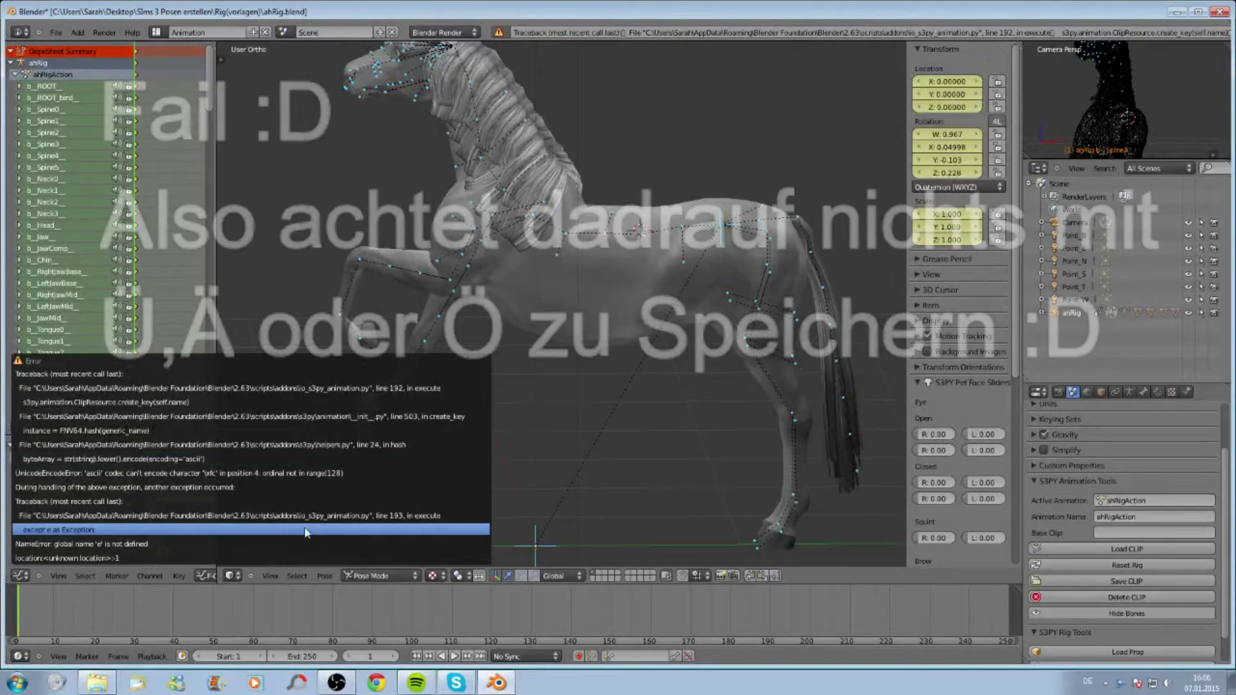
Step: Dismiss the error and retry the Sims 3 Animation export with clip name ah_bla
click(193, 370)
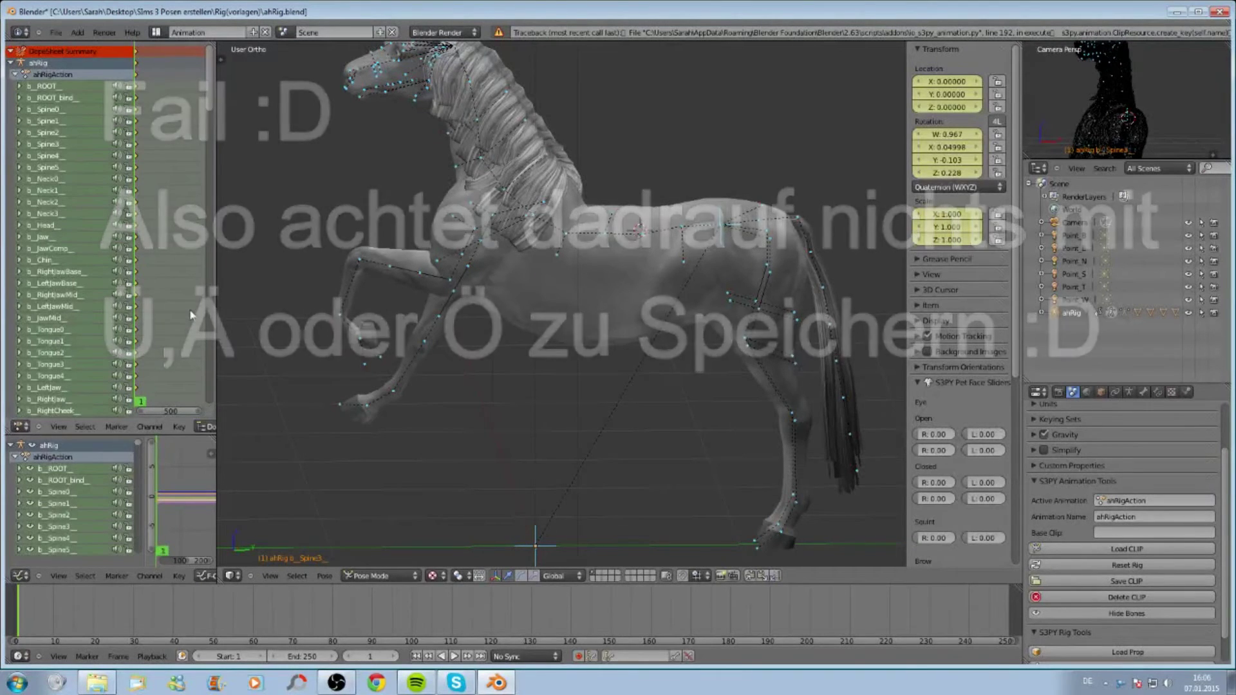
click(56, 32)
mouse_move(68, 241)
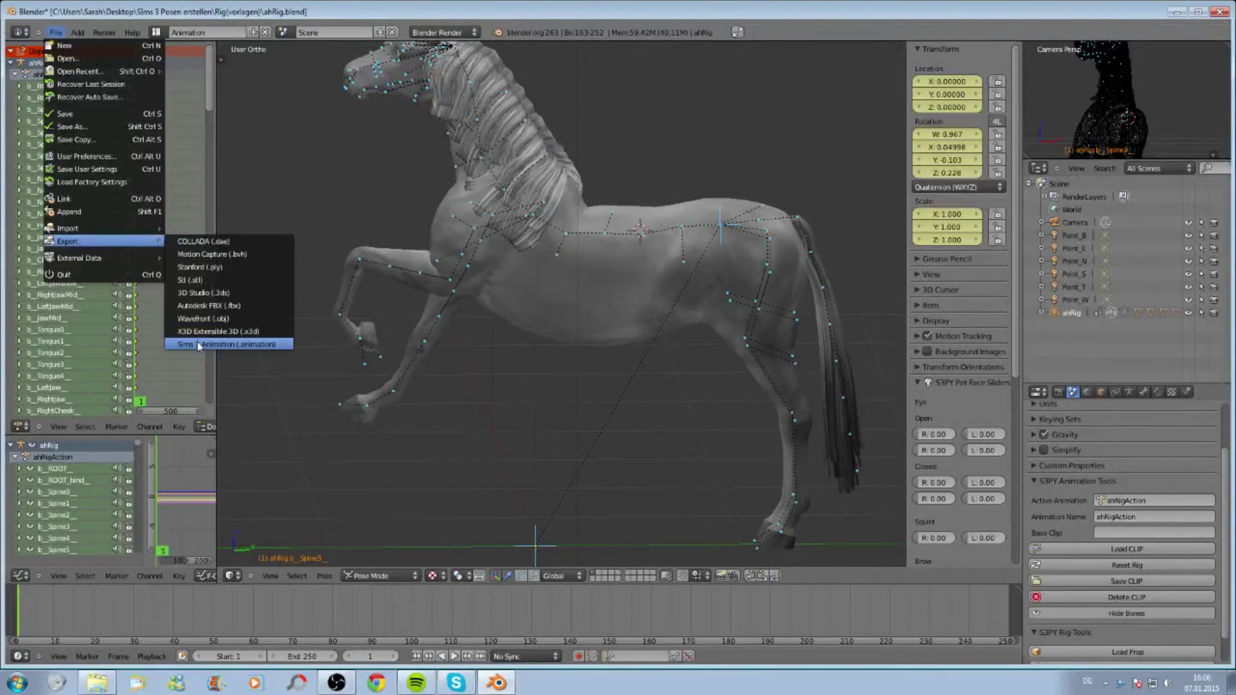
click(225, 343)
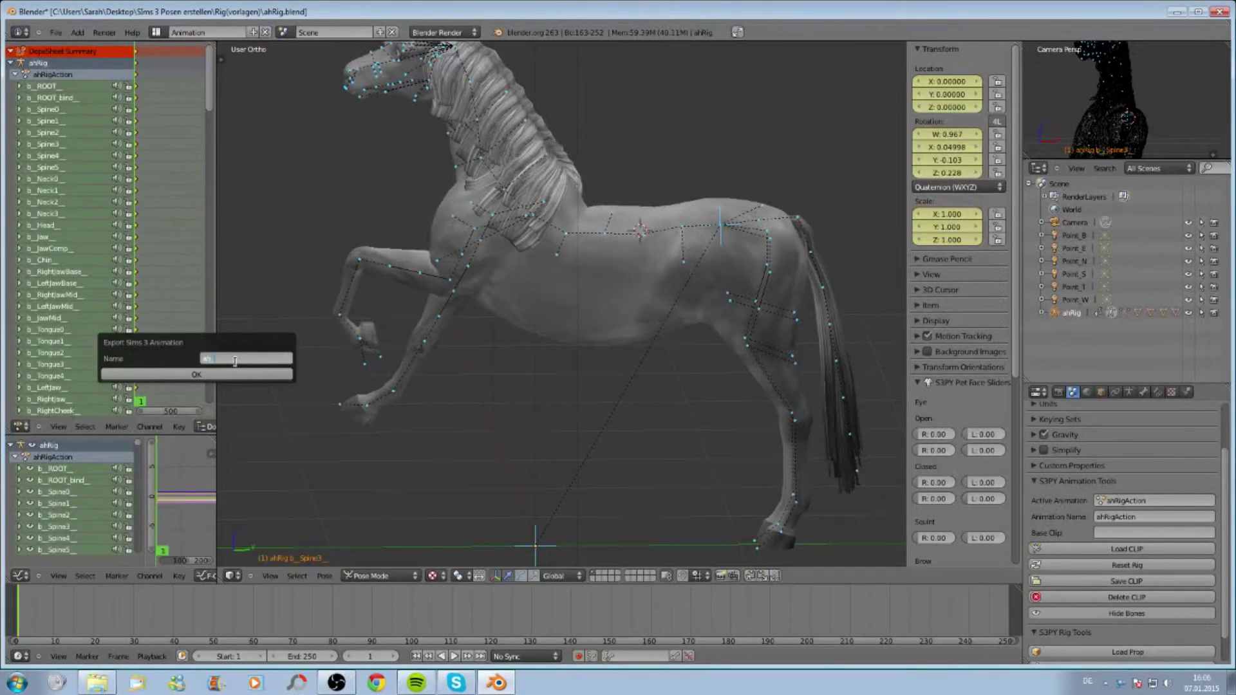
text(bla)
key(Return)
Step: Point the save browser from Sims 3 Posen erstellen into the Fertige Posen folder, after checking Explorer
click(232, 374)
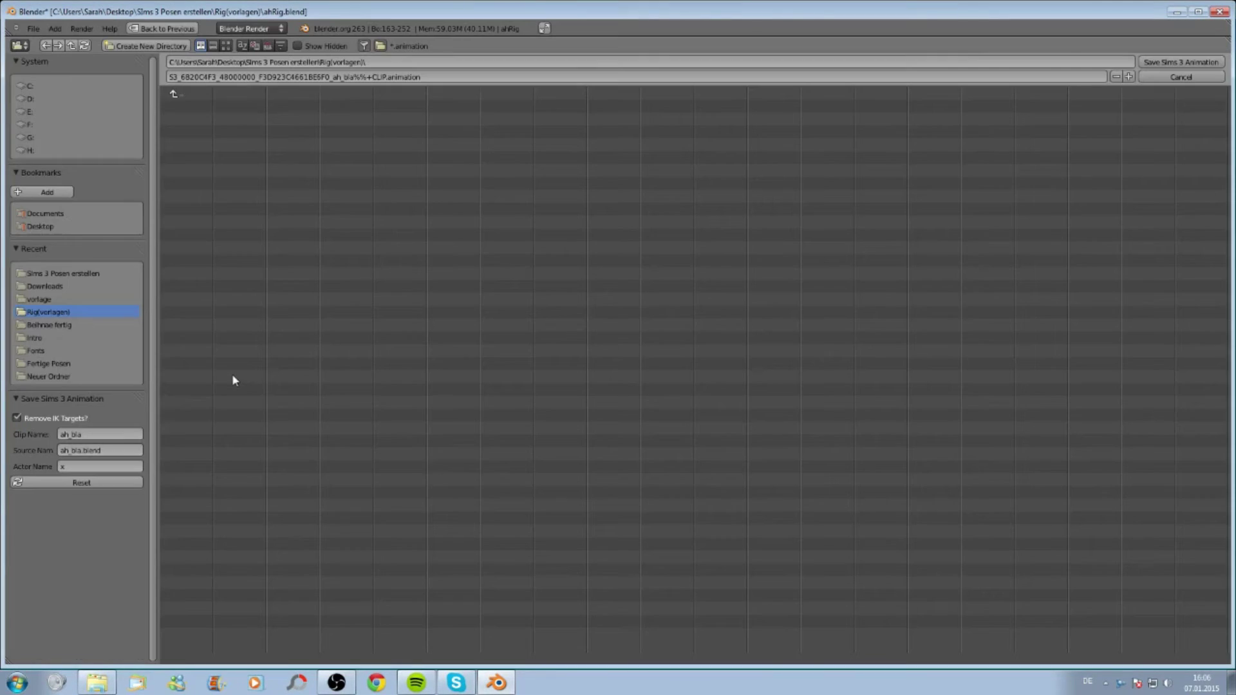
click(178, 96)
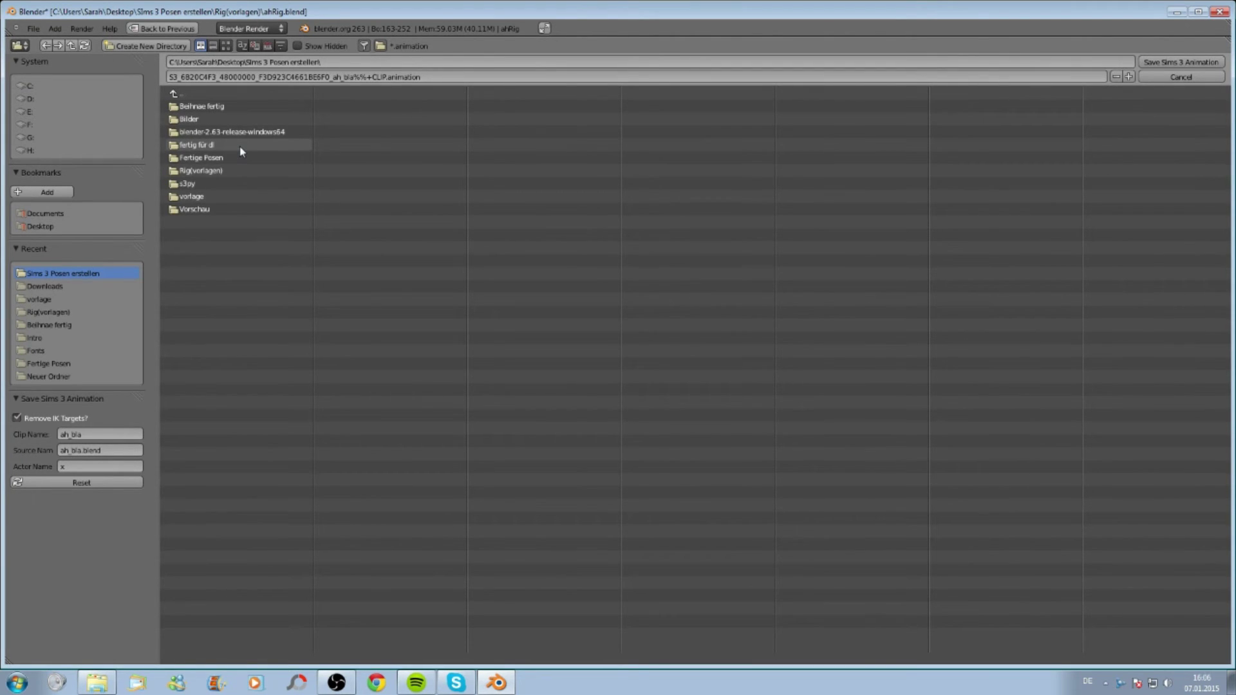
click(79, 688)
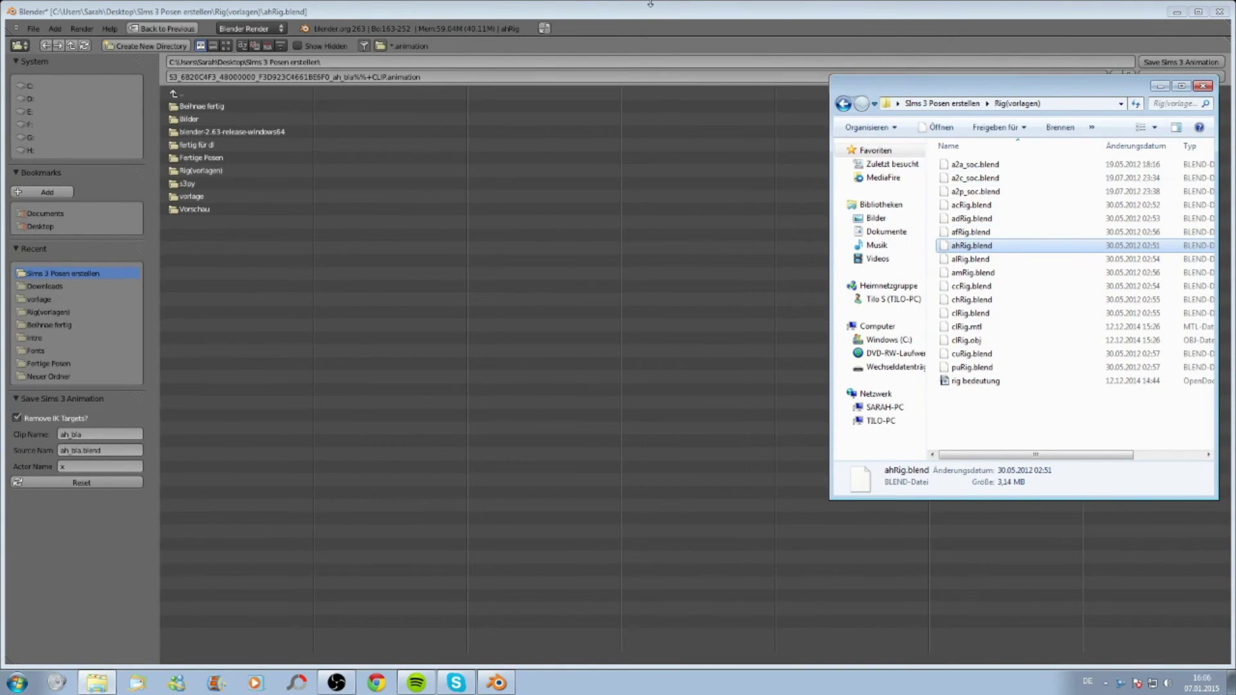
click(622, 13)
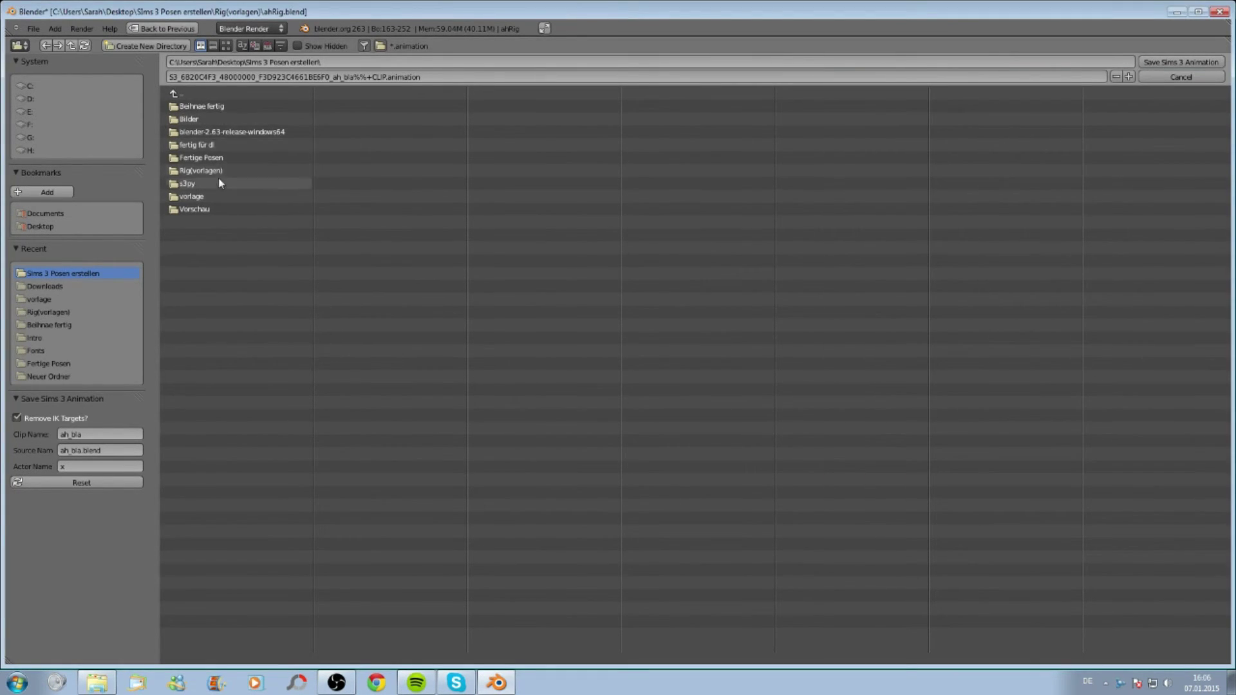
click(221, 157)
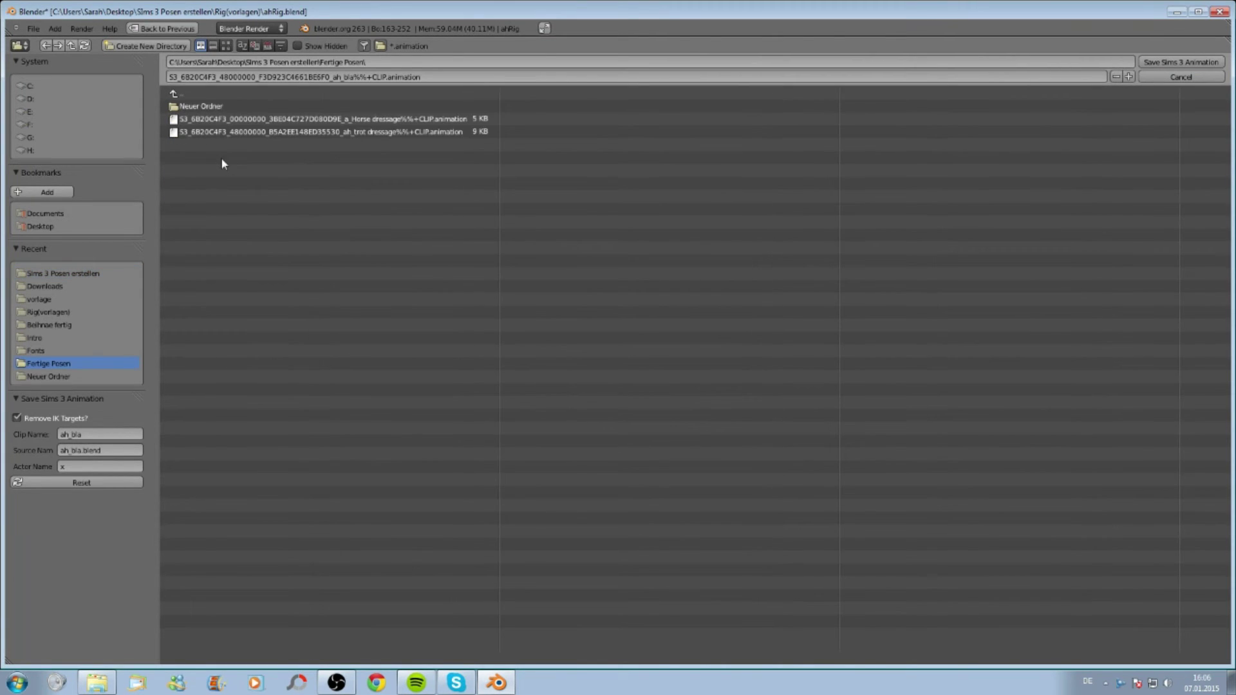
Step: Save the ah_bla Sims 3 animation into Fertige Posen and zoom out in the viewport
click(1184, 64)
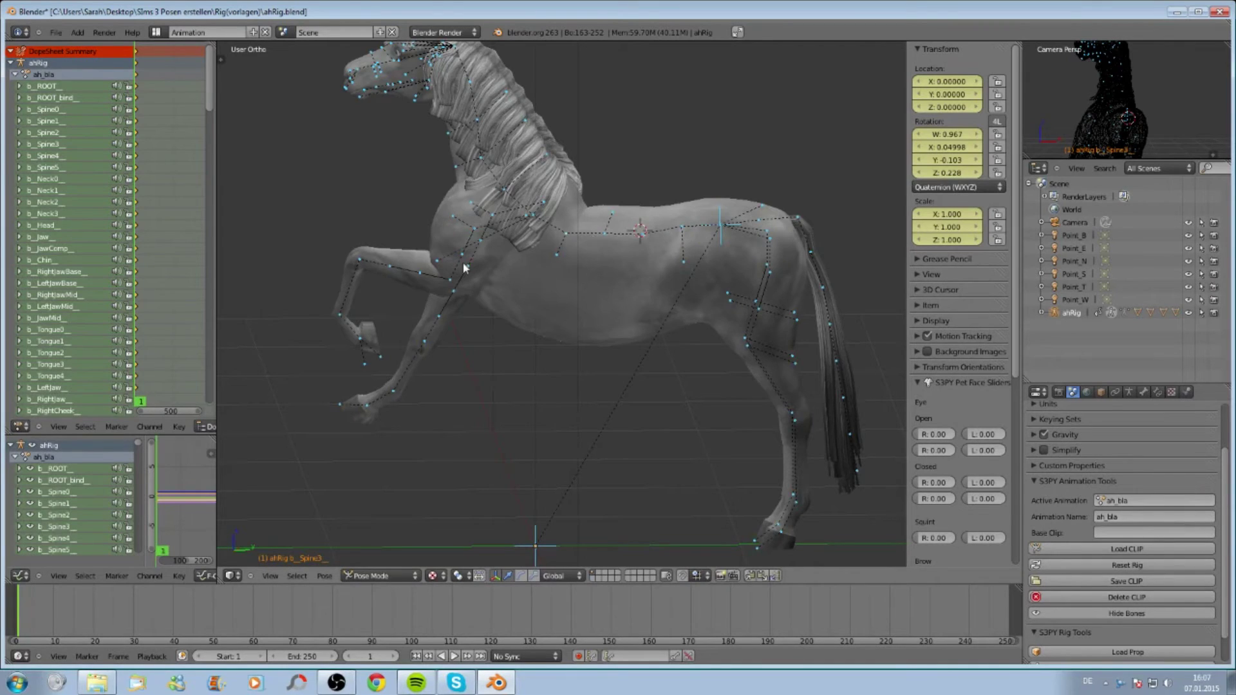
scroll(464, 264, down, 5)
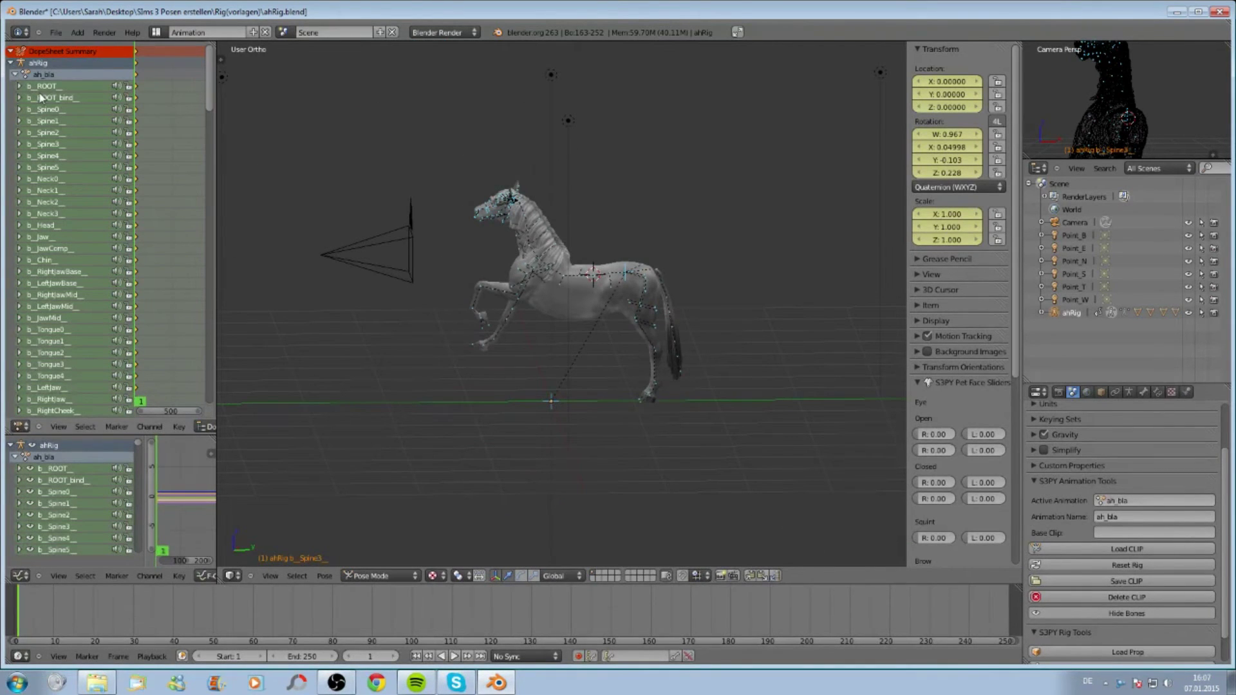
click(54, 36)
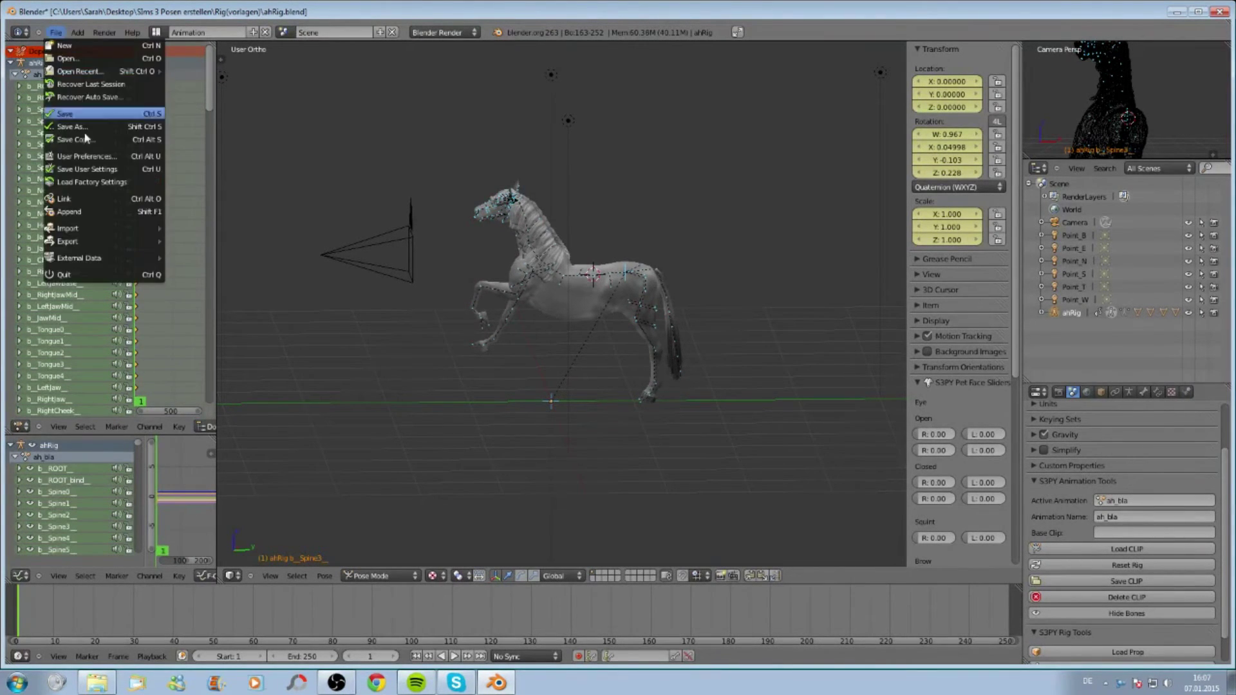
mouse_move(68, 241)
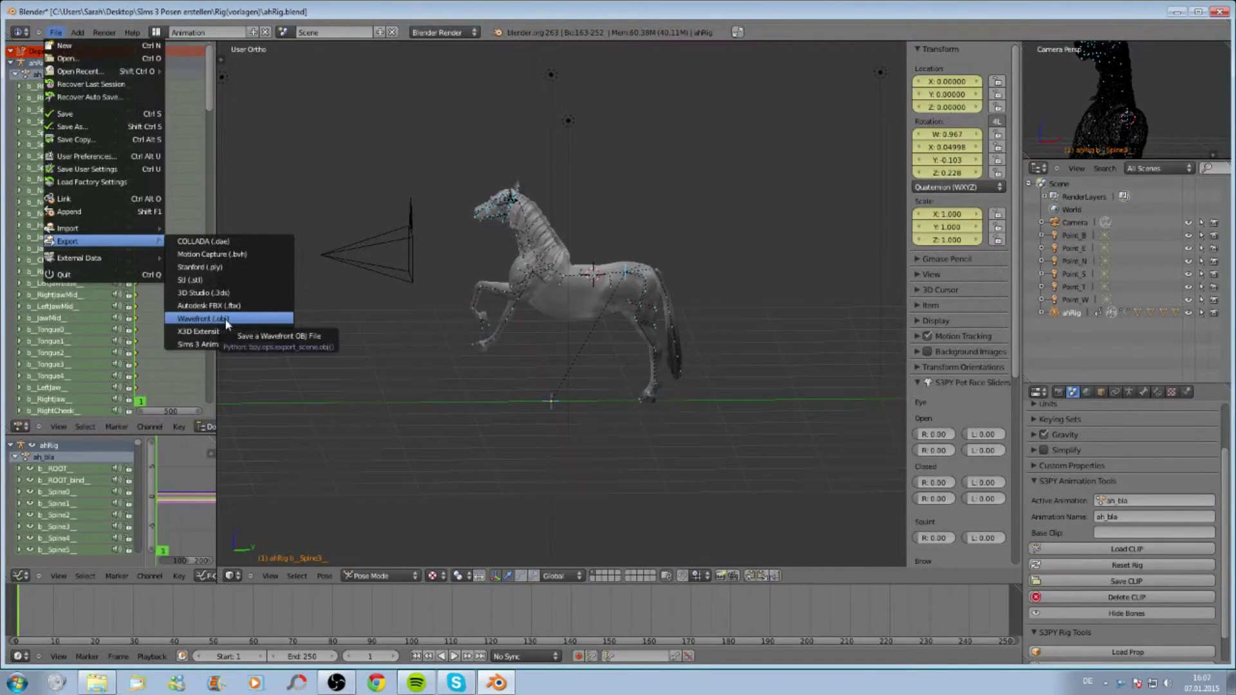
Step: Export the horse as Wavefront ahRig.obj into Sims 3 Posen erstellen's vorlage folder
click(226, 324)
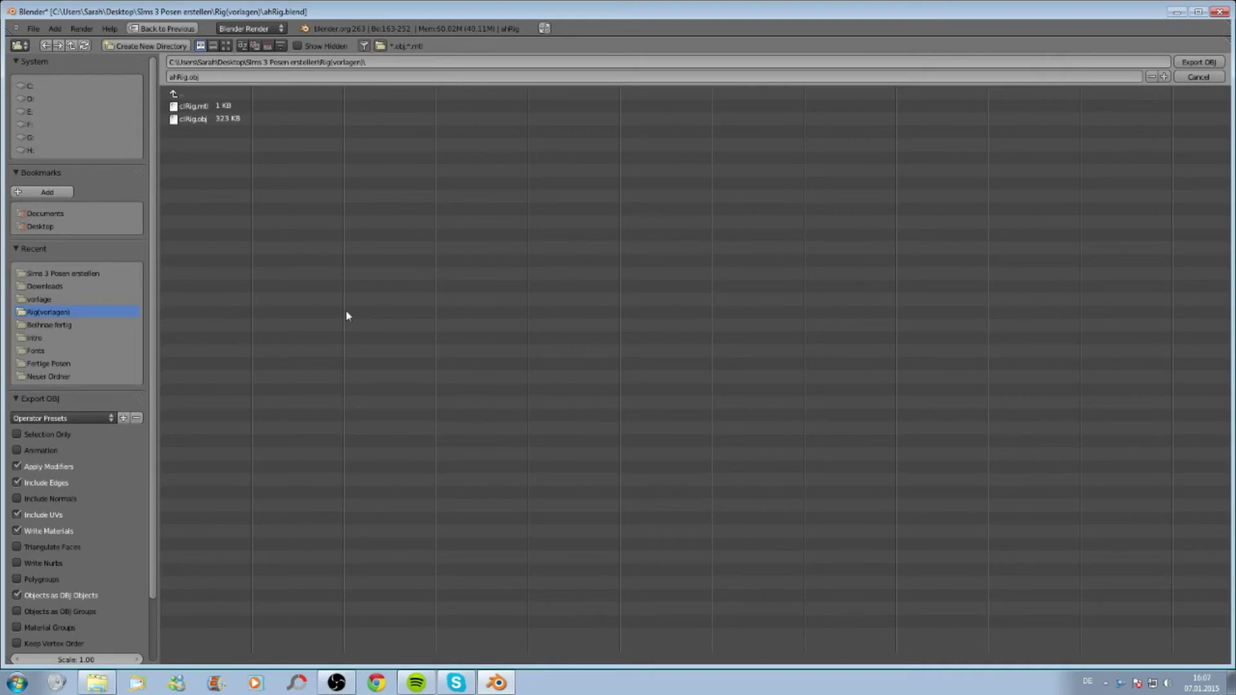
click(188, 95)
click(209, 197)
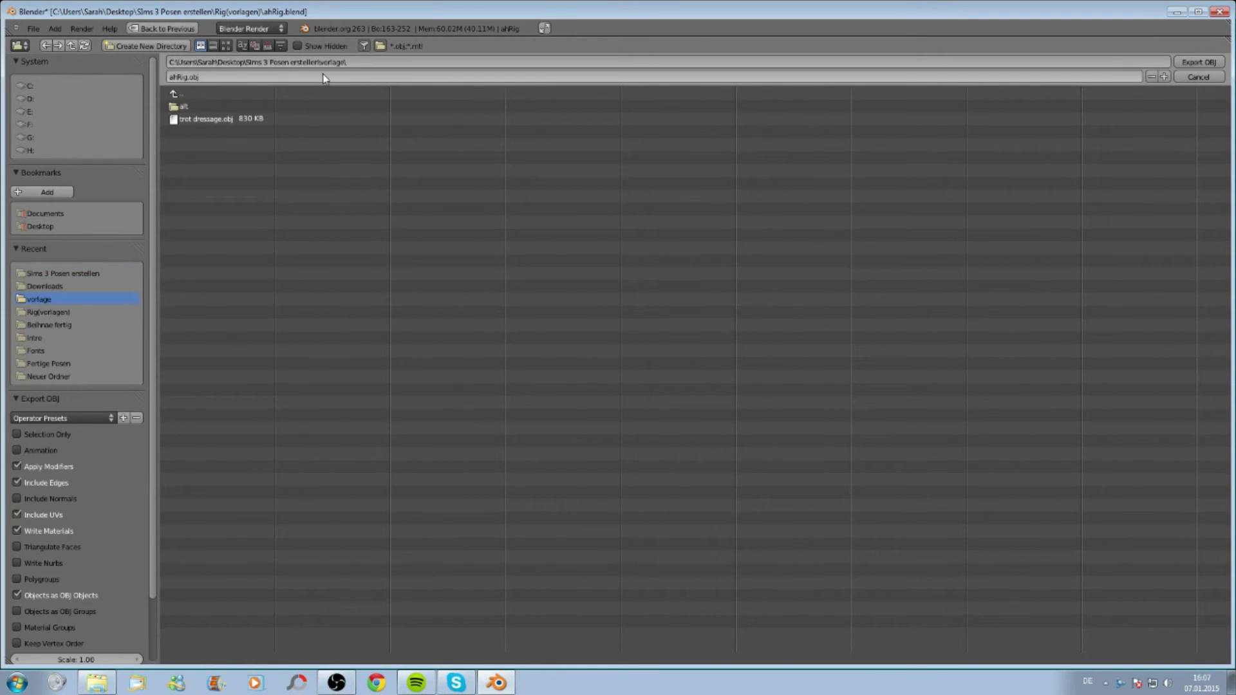
click(1206, 64)
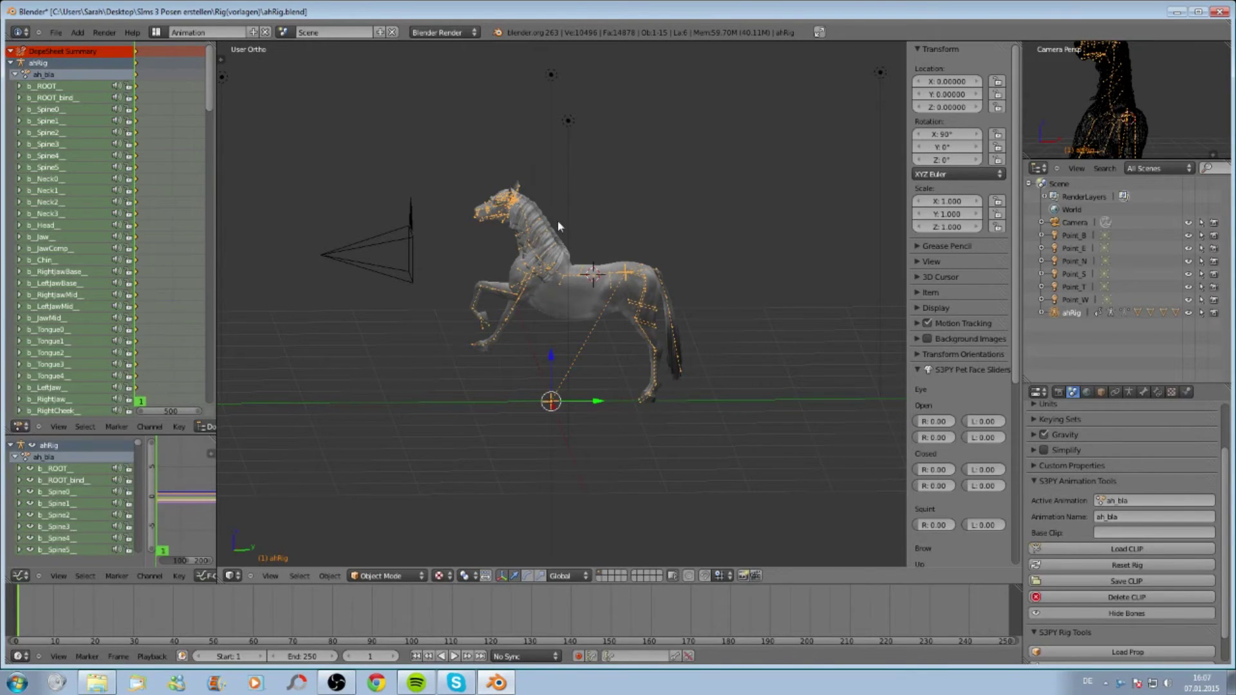
Step: Import ahRig.obj from the vorlage folder back into the horse scene as Wavefront OBJ
click(56, 32)
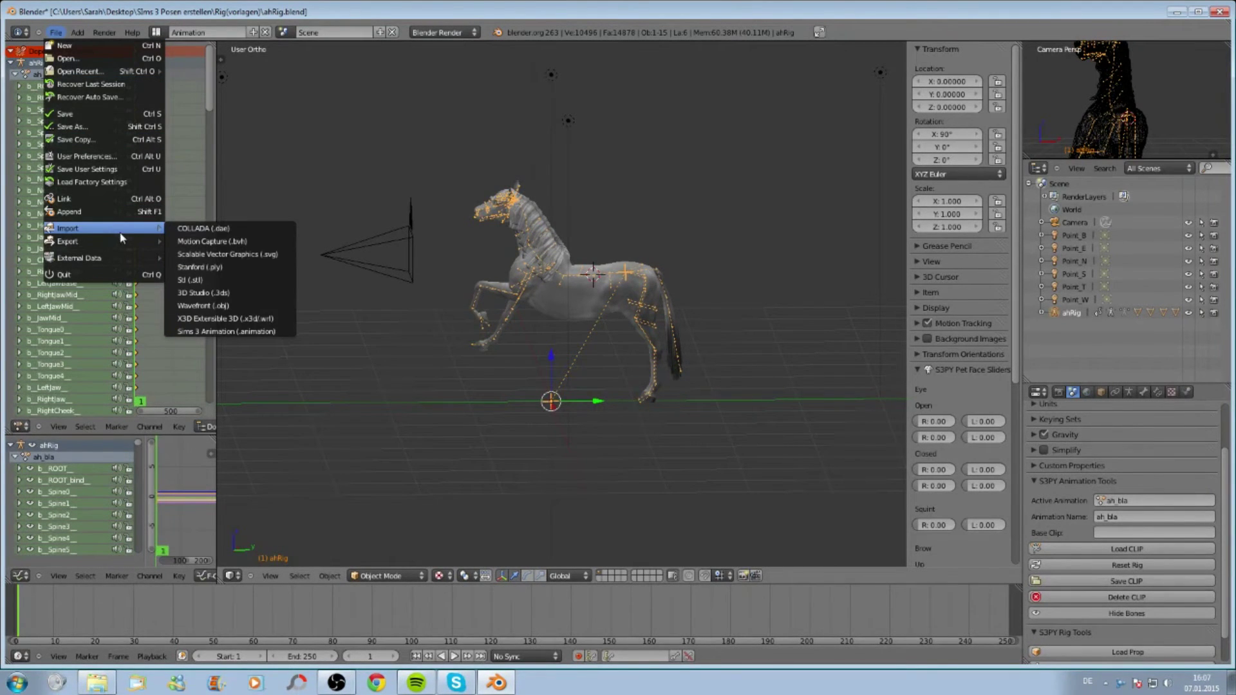
click(221, 306)
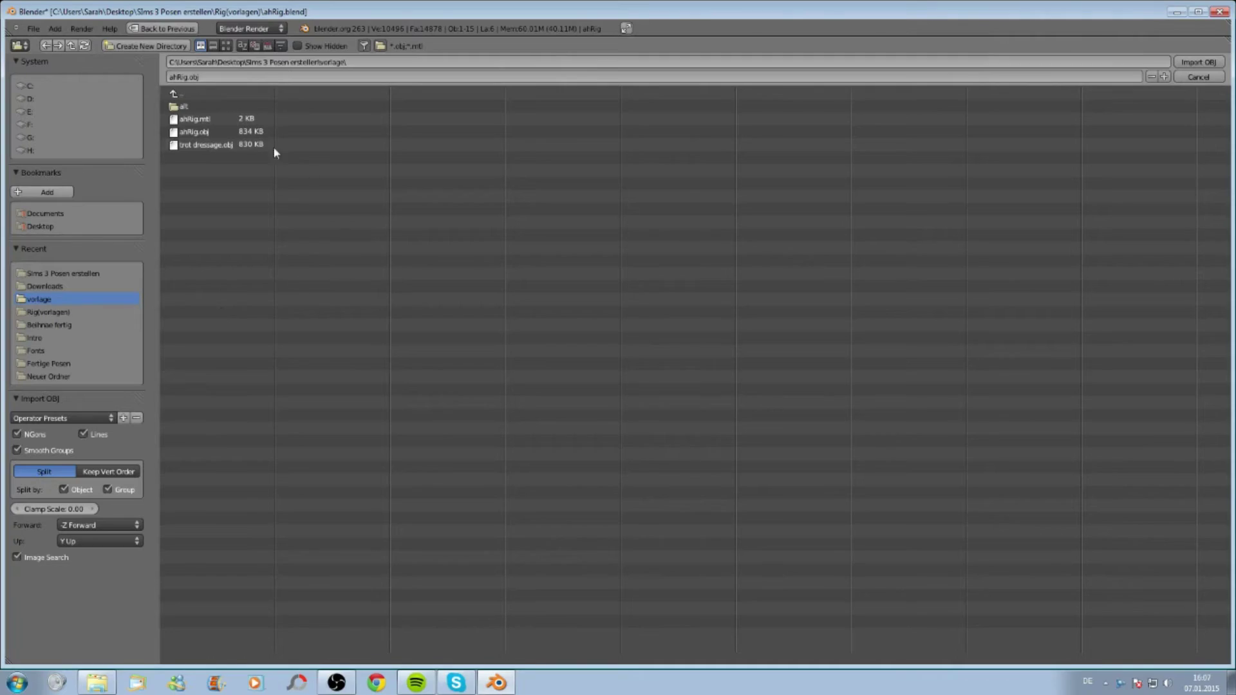
click(218, 135)
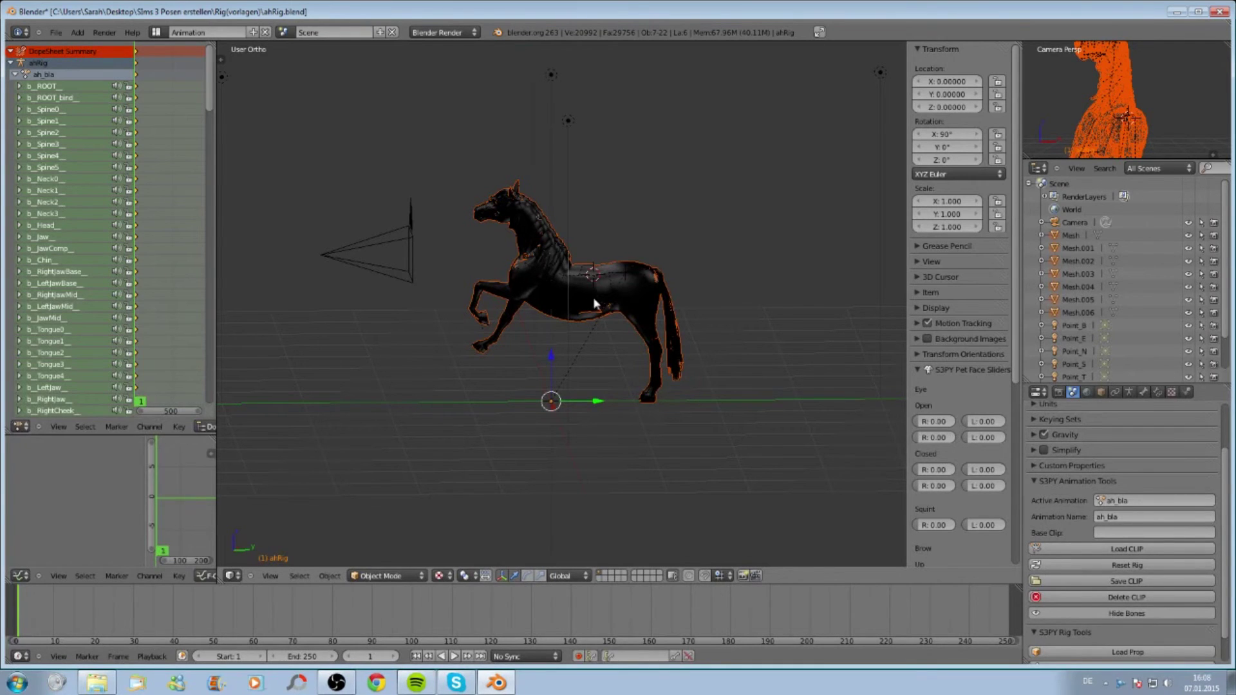
Step: Test-move the imported horse mesh and cancel, then select Mesh.006 and the ahRig armature in turn
key(g)
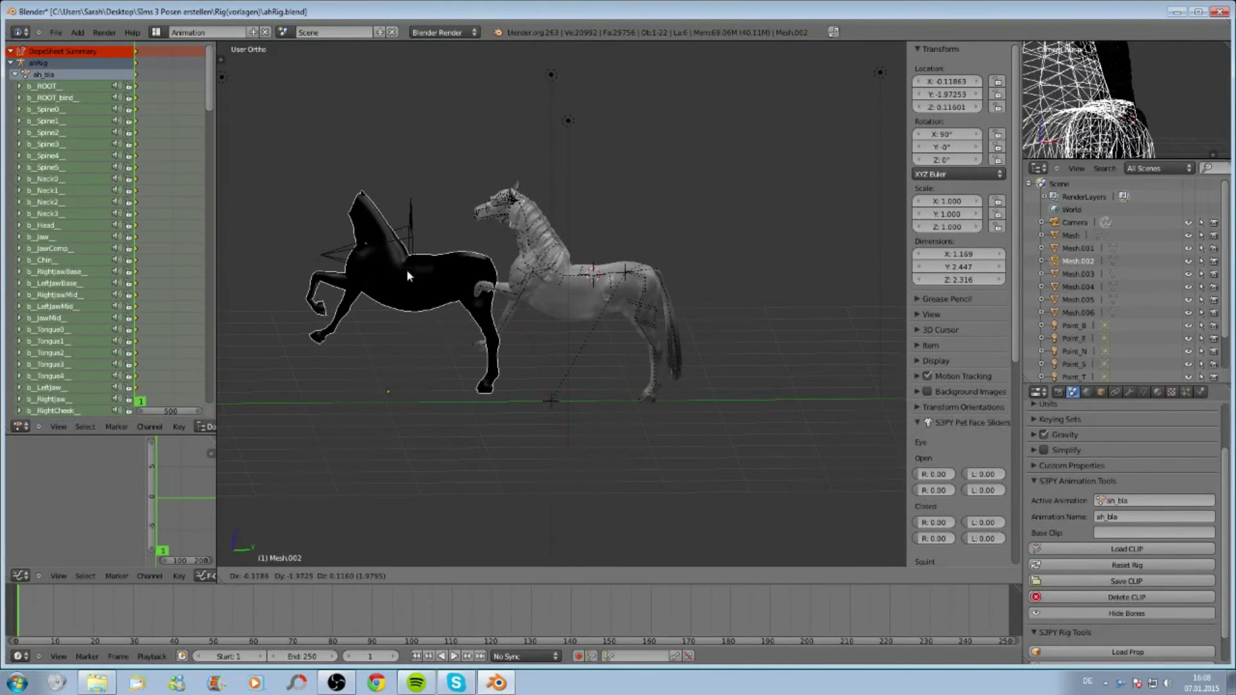
right_click(658, 288)
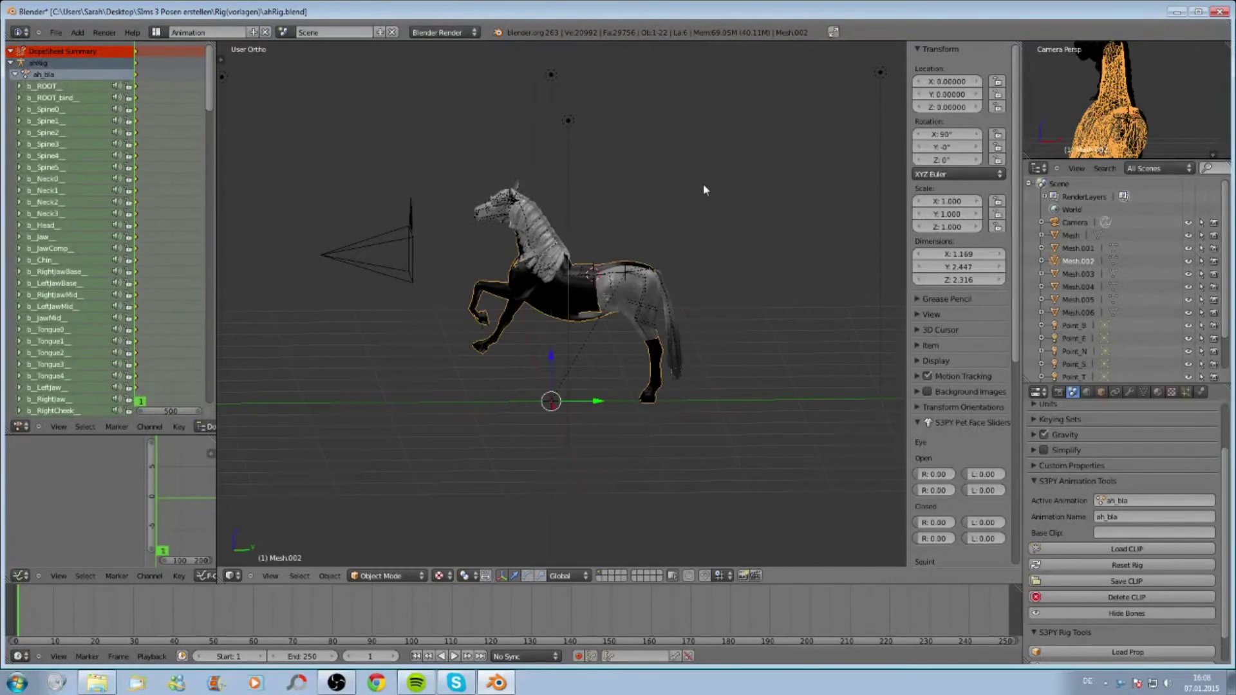
right_click(566, 283)
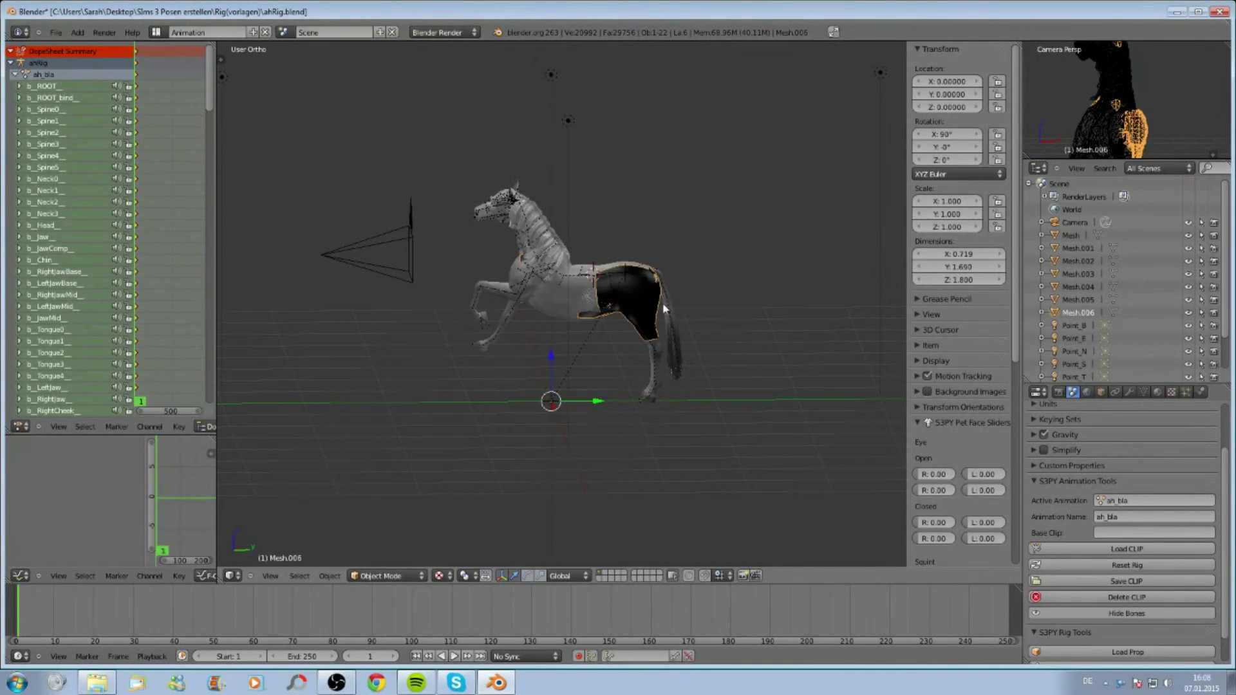
right_click(572, 283)
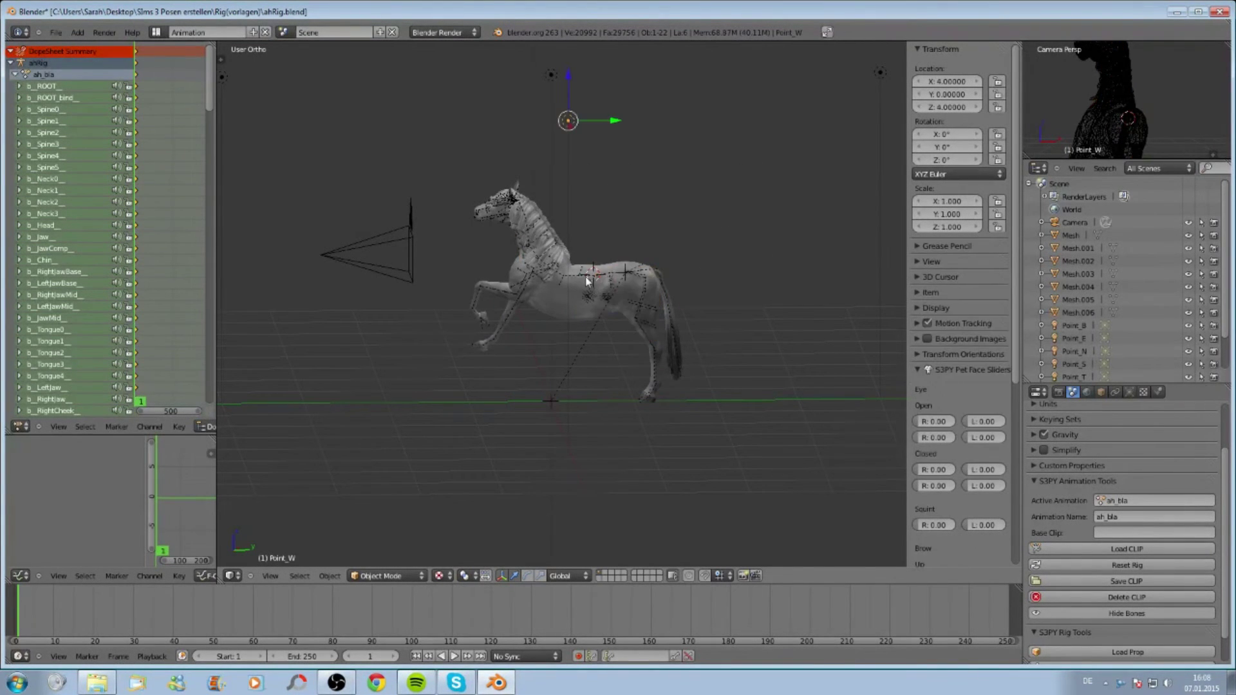
right_click(630, 275)
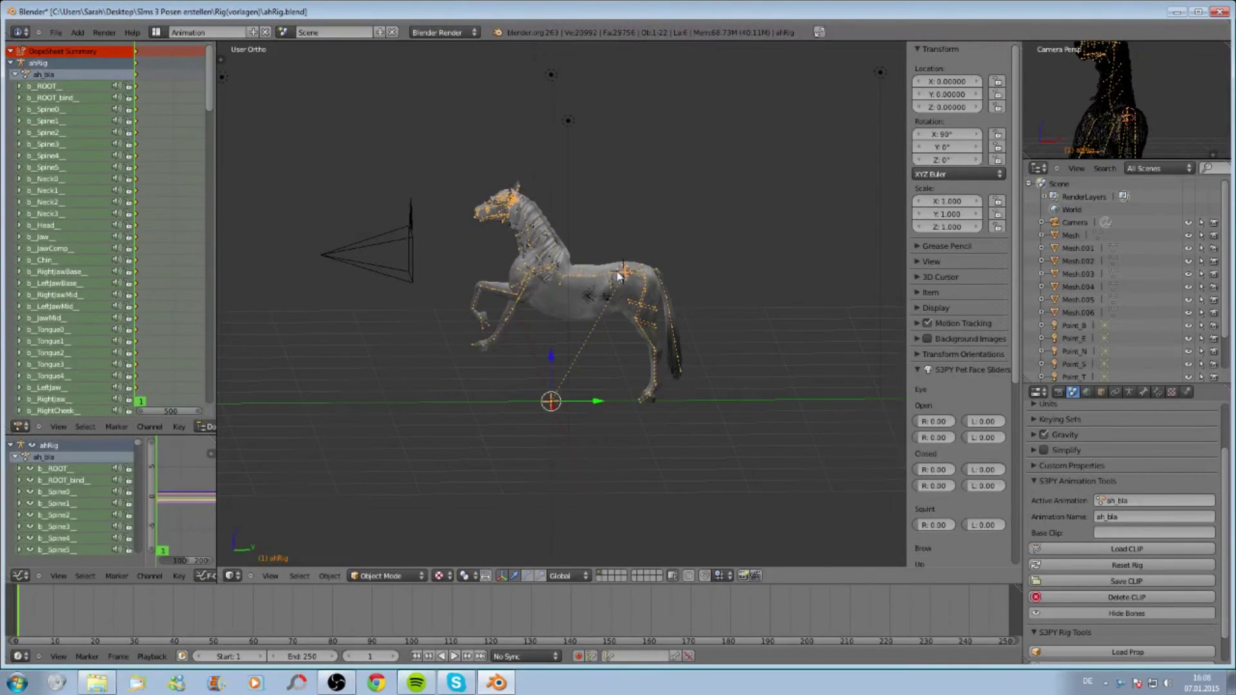
right_click(627, 276)
Step: Test-move front body Mesh.002 and cancel, checking it against hindquarters Mesh.006
right_click(545, 276)
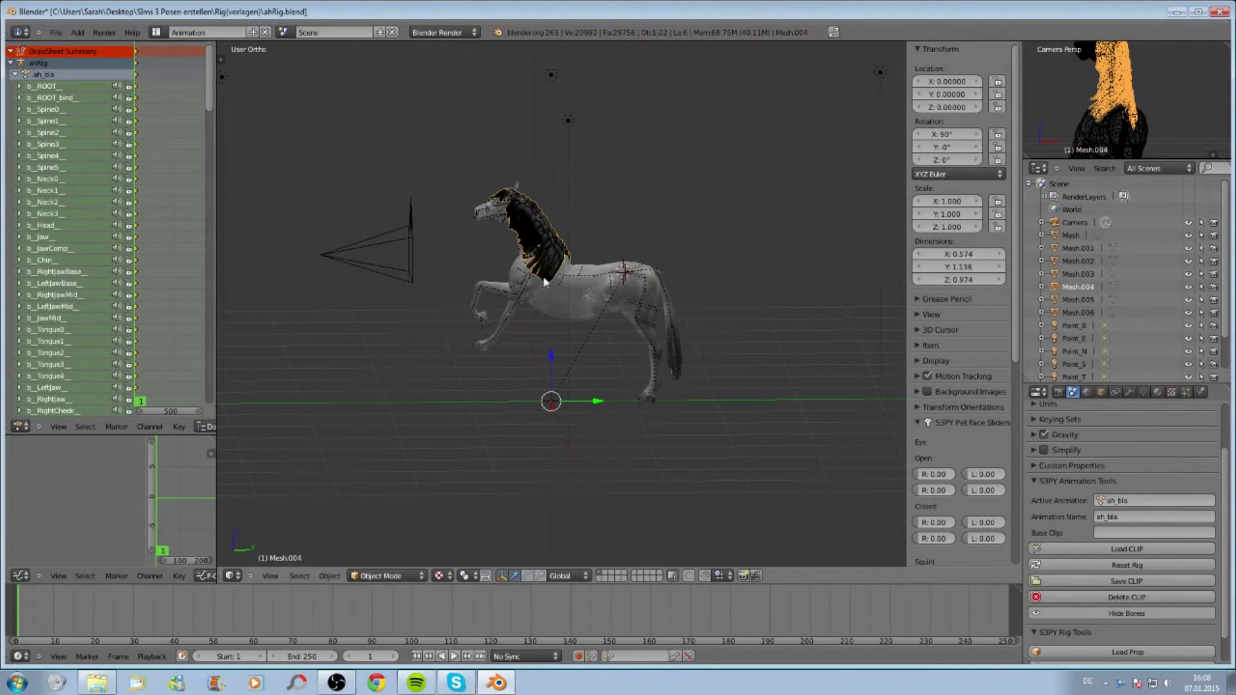
key(g)
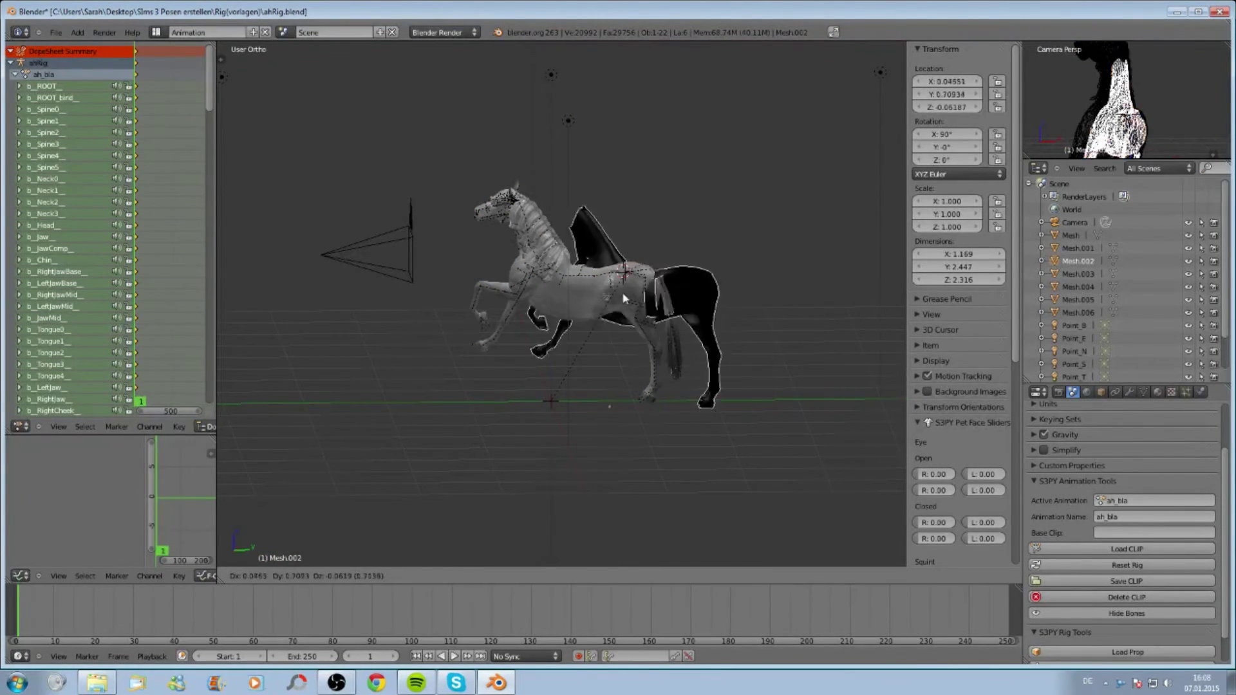
right_click(621, 291)
right_click(541, 298)
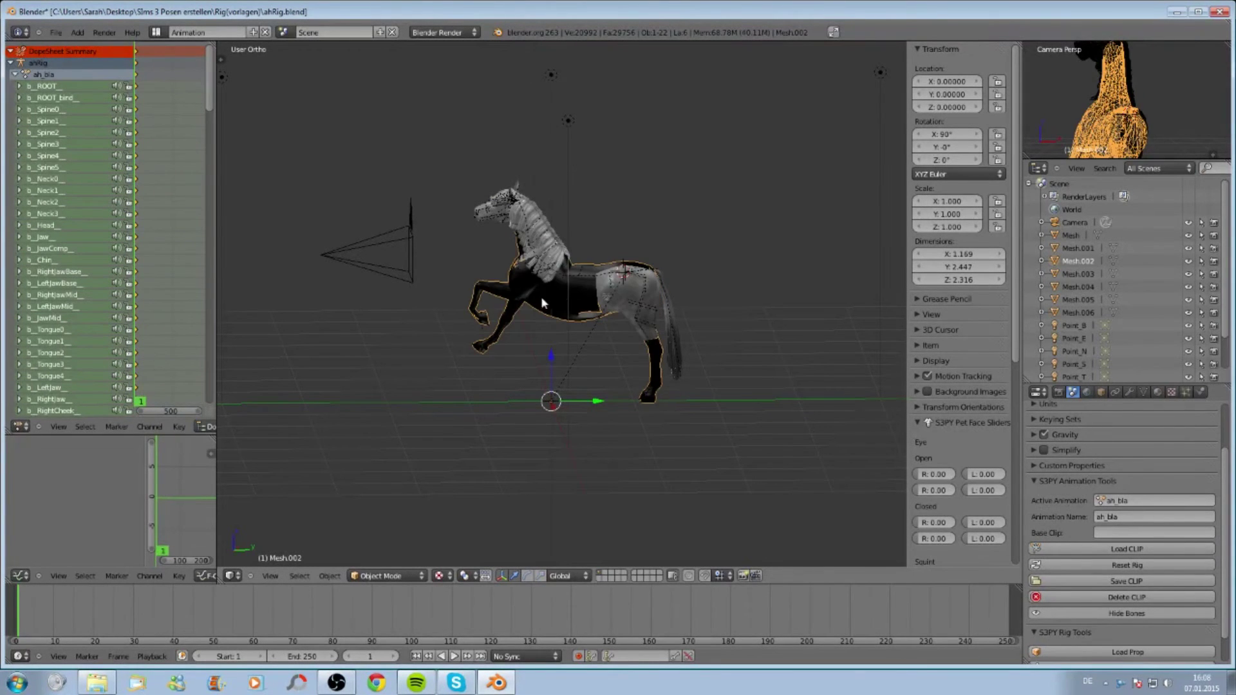
right_click(647, 279)
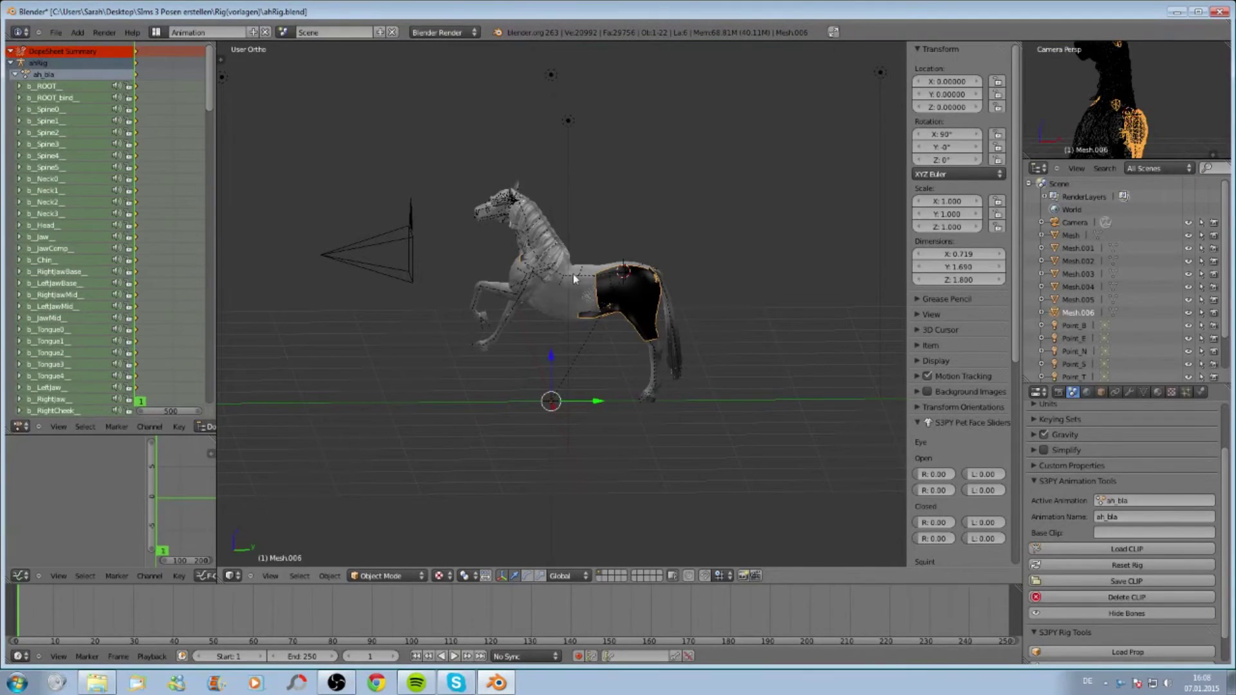
click(56, 32)
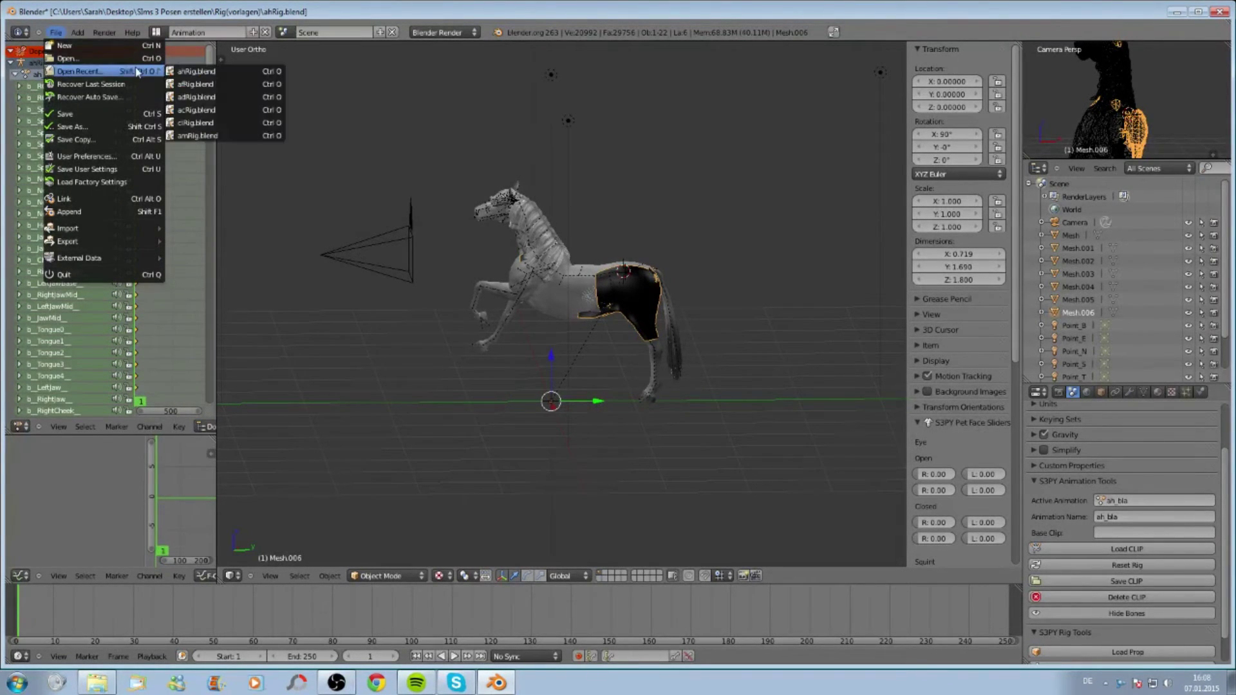
mouse_move(79, 71)
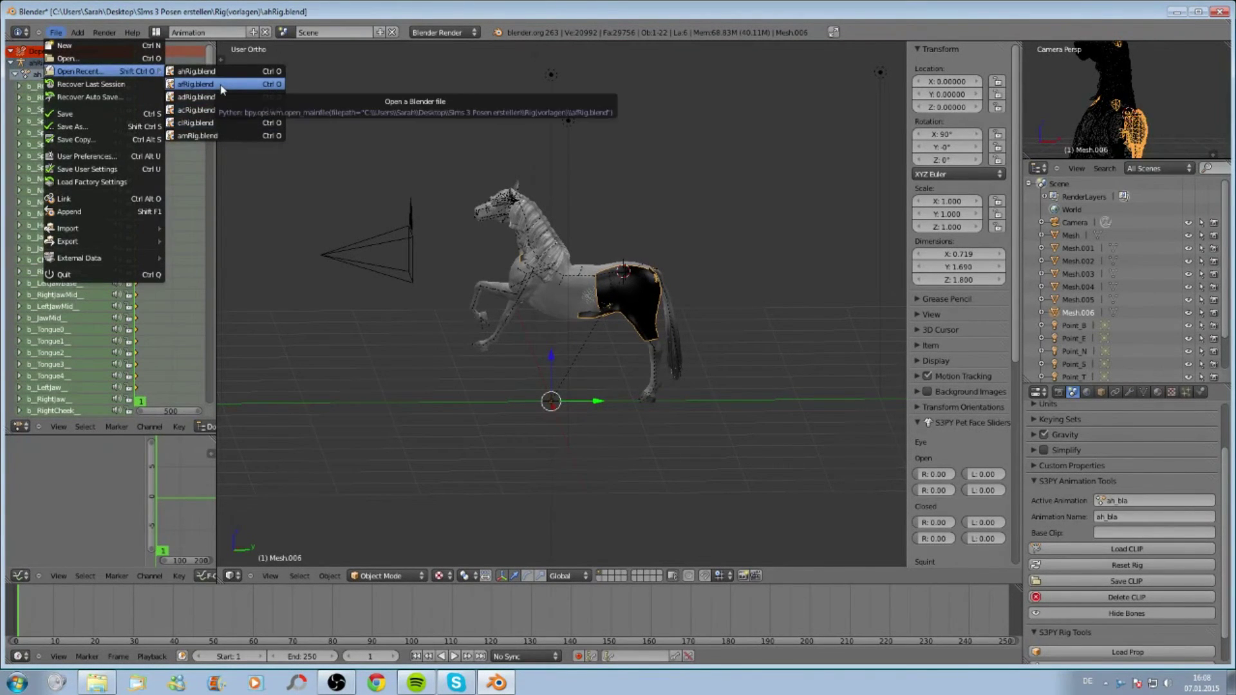
Step: Open the recent afRig.blend rig file and restore the collapsed header menus
click(221, 84)
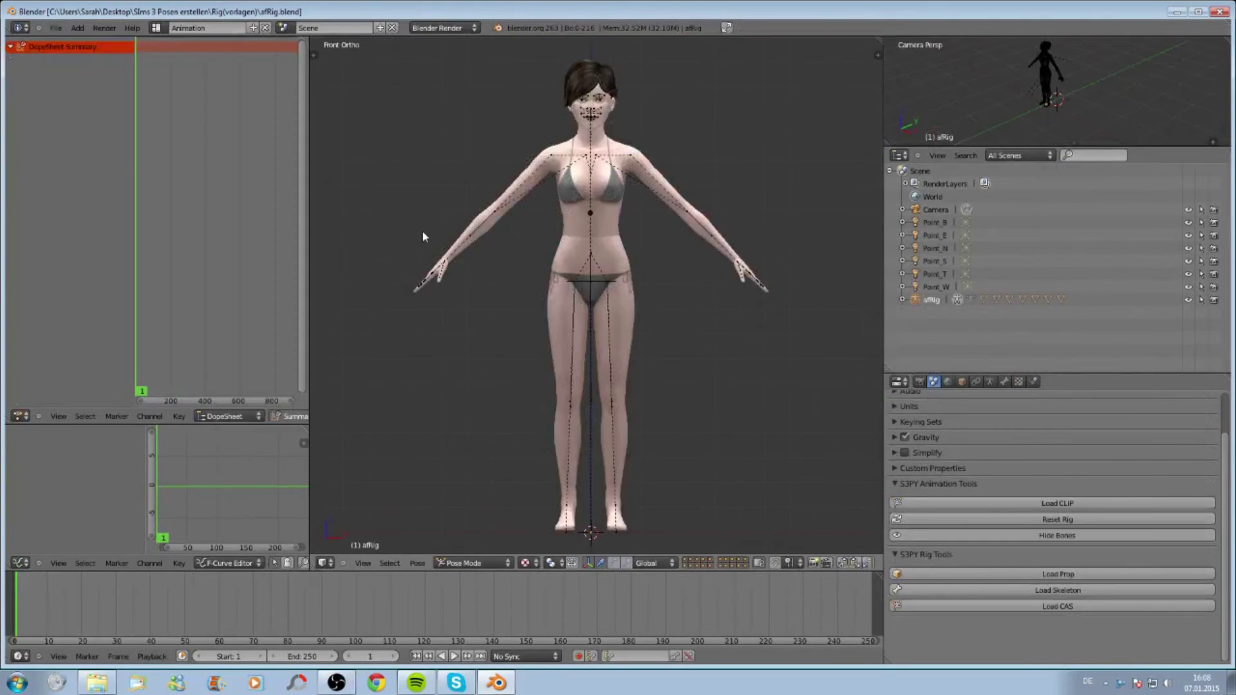
click(39, 28)
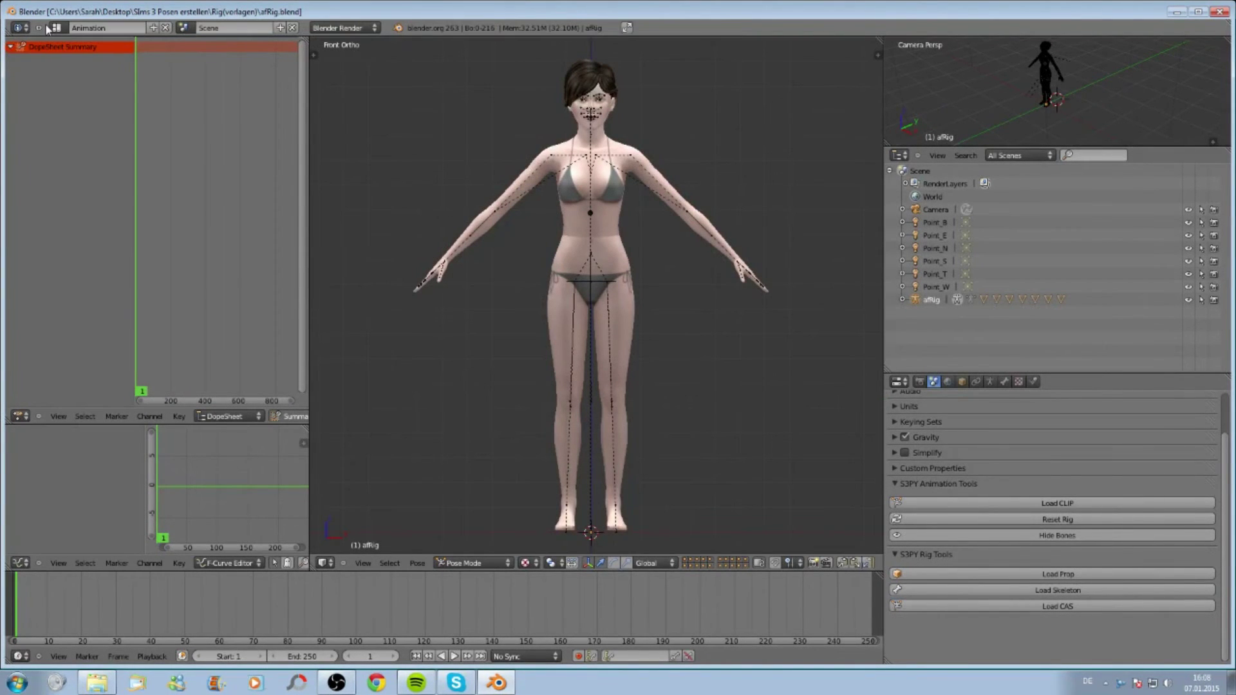
click(38, 27)
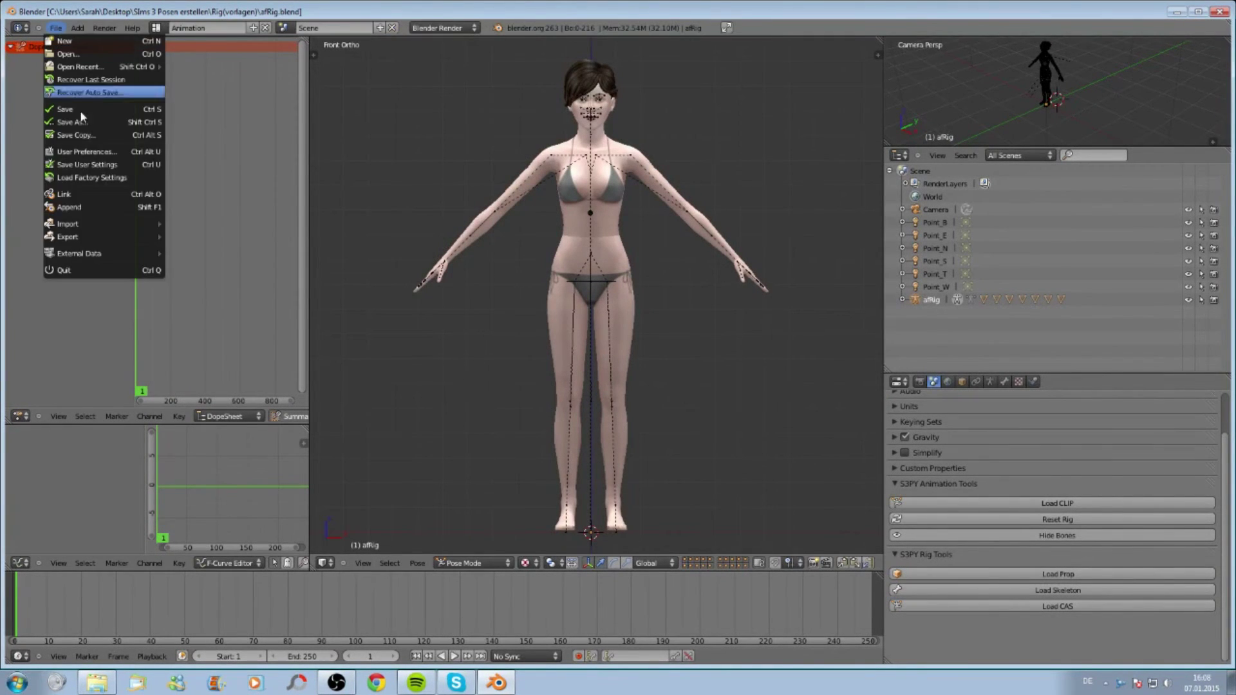
mouse_move(96, 224)
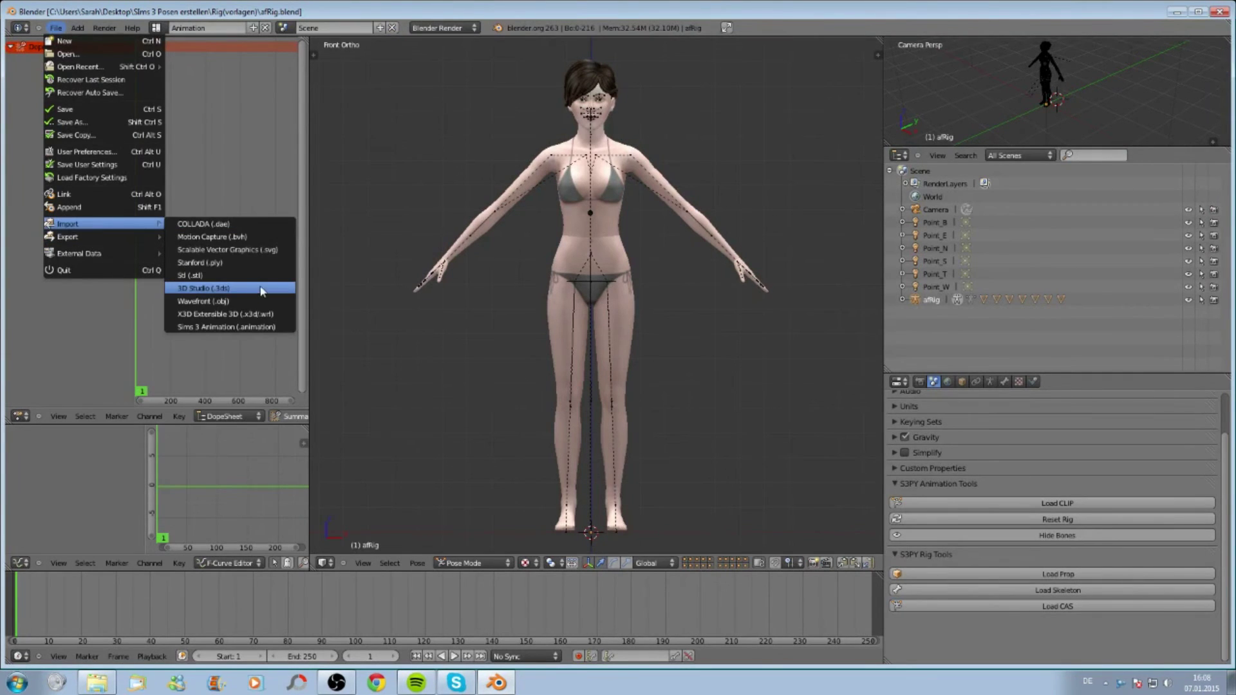
Step: Import clRig.obj as a Wavefront OBJ into the afRig scene
click(261, 289)
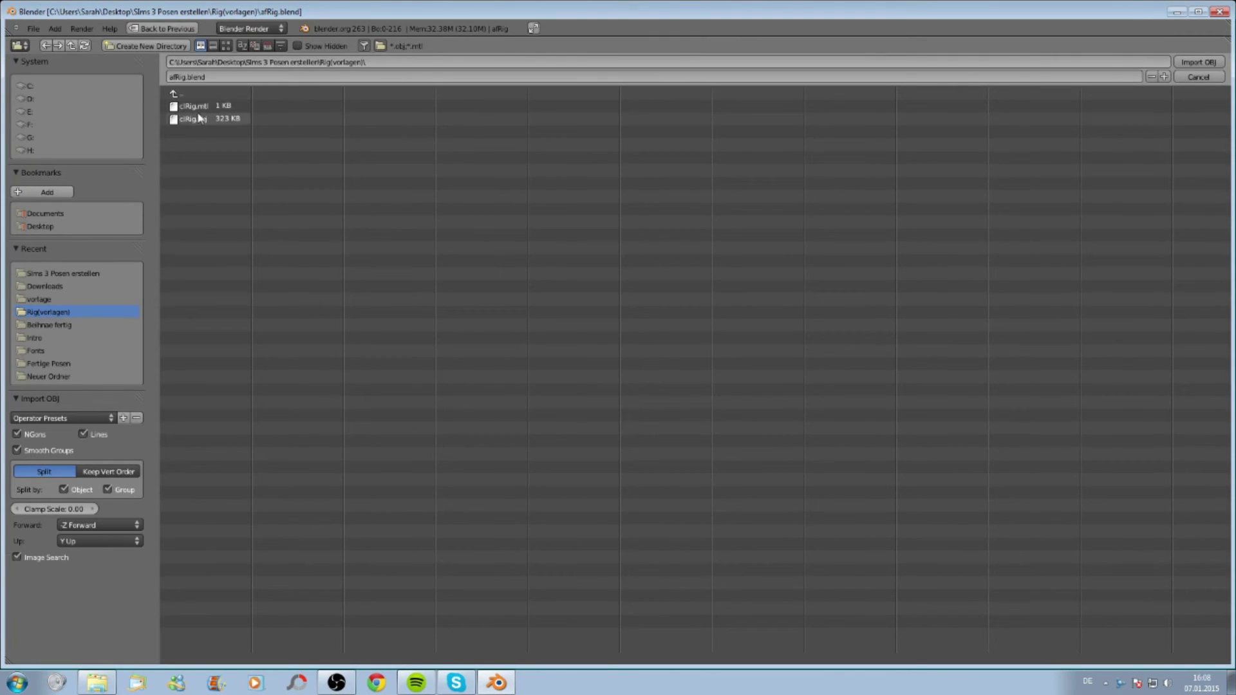
click(226, 121)
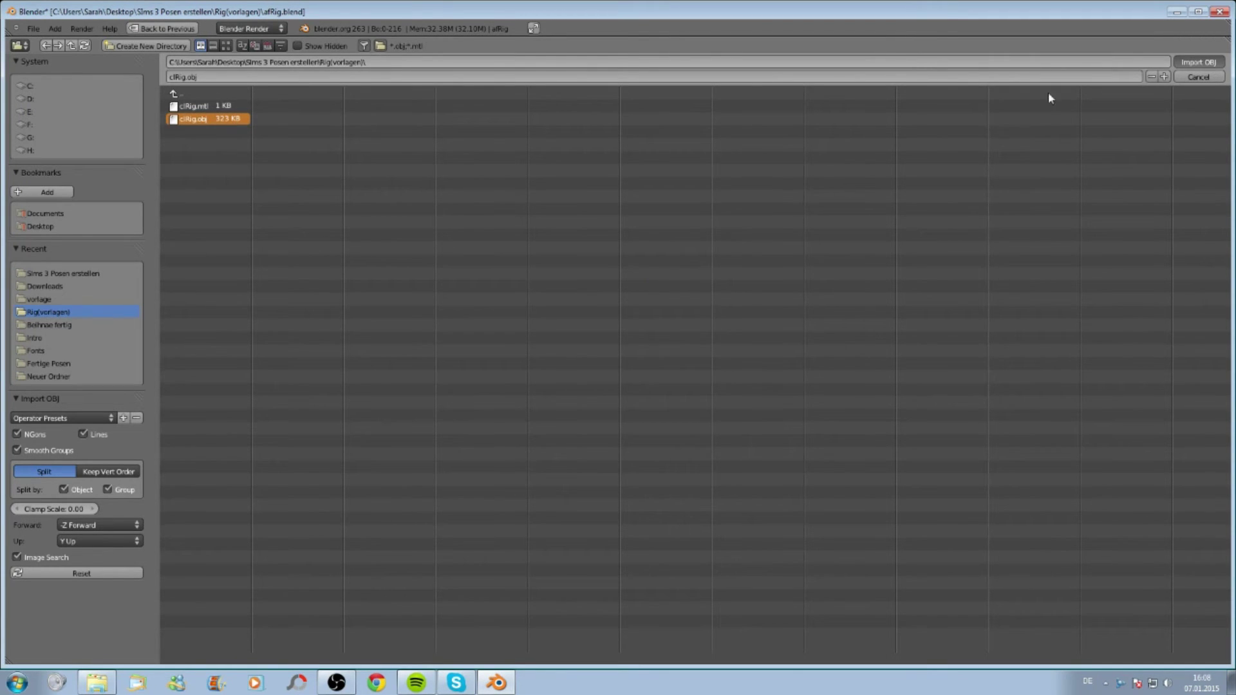
click(1197, 61)
Step: Trackball-rotate the afRig root bone so the figure tips sideways, then close Blender
middle_drag(826, 222, 655, 282)
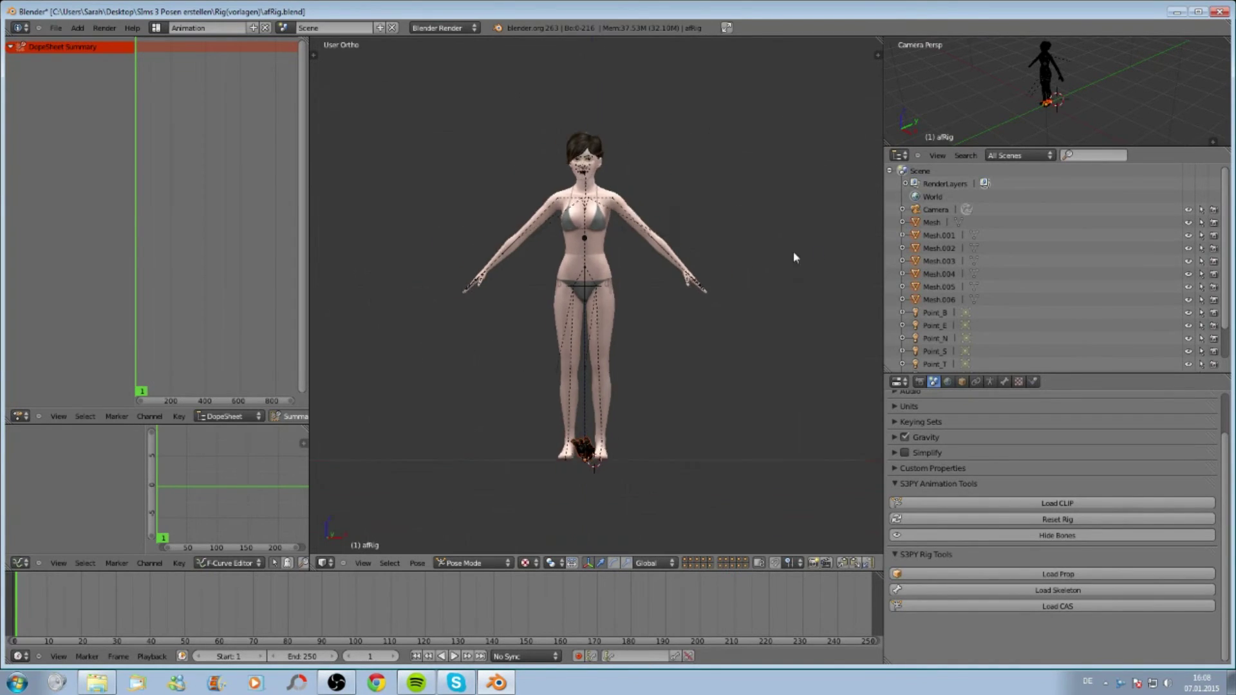
scroll(652, 283, up, 3)
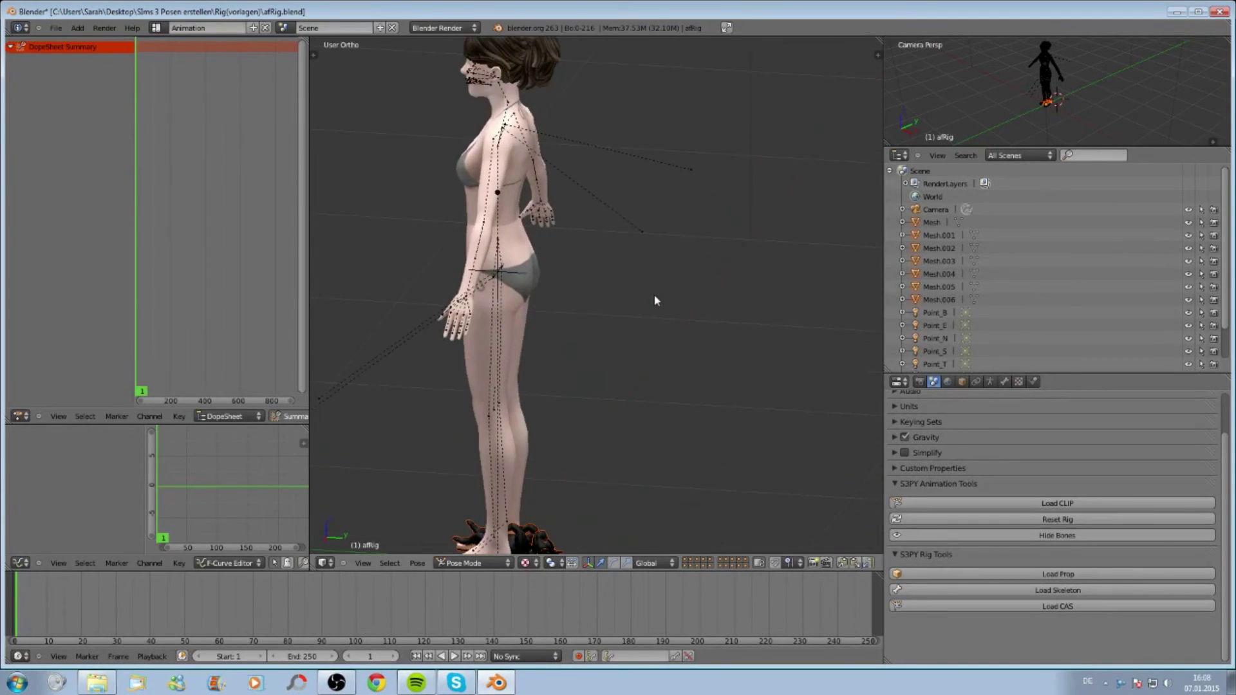
scroll(655, 295, down, 3)
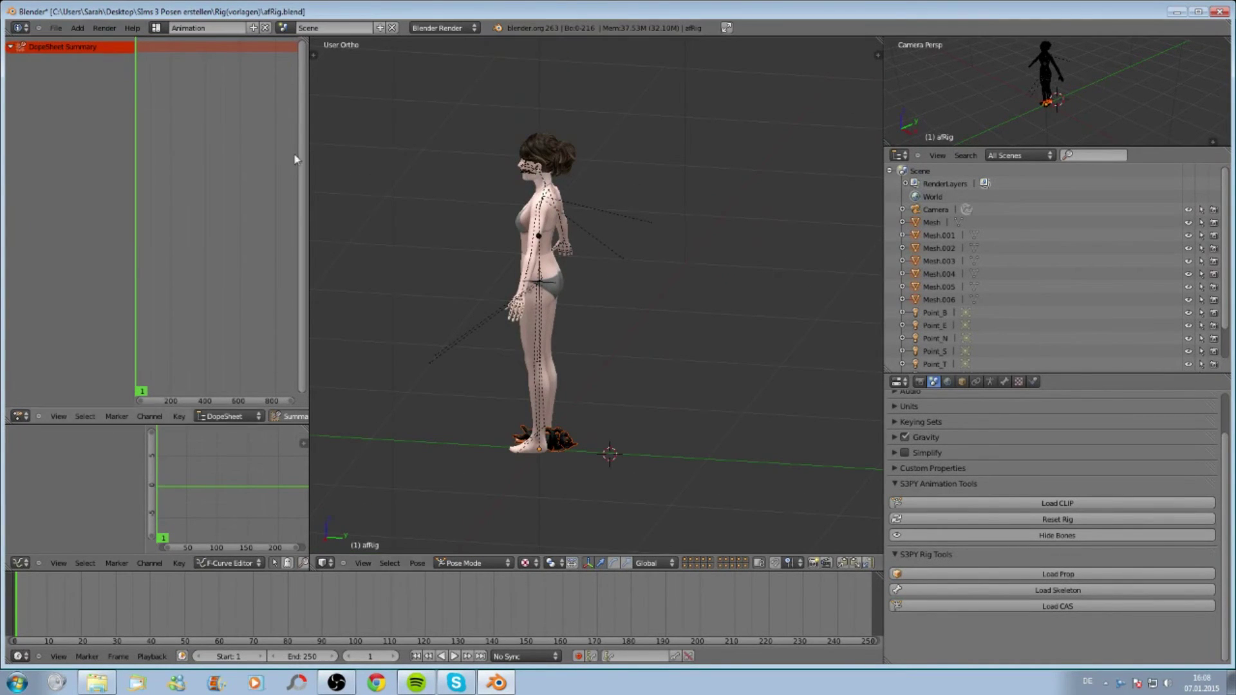
right_click(550, 287)
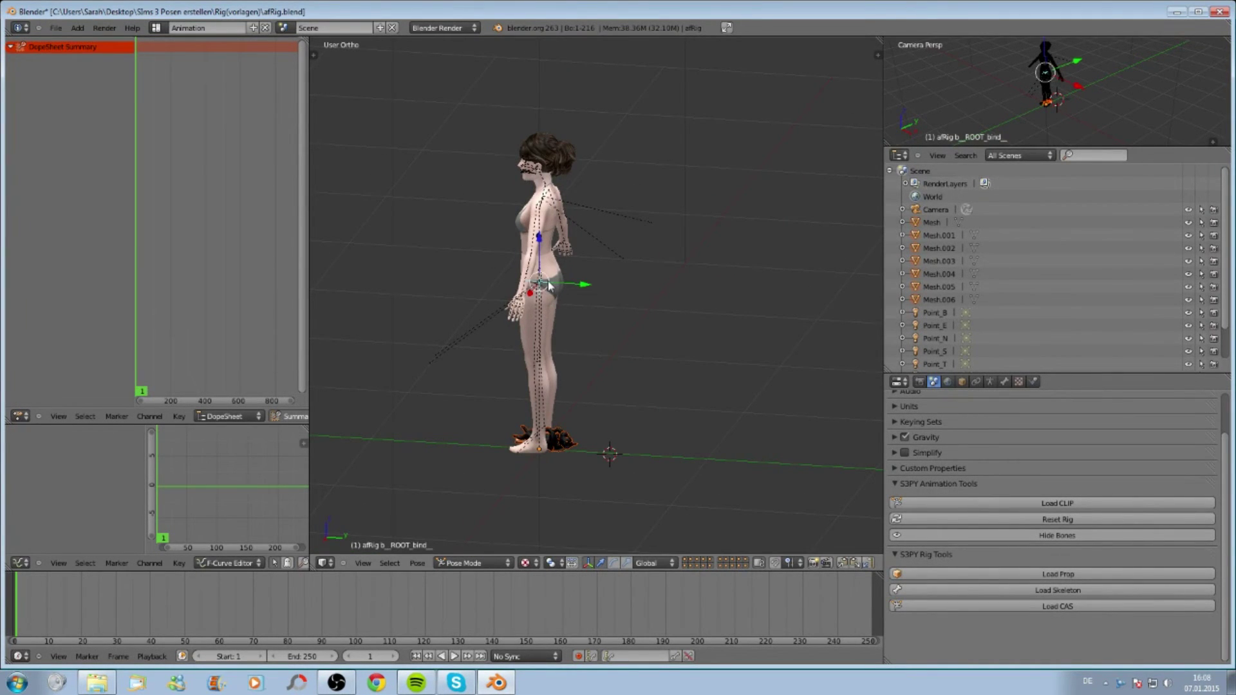
key(r)
key(r)
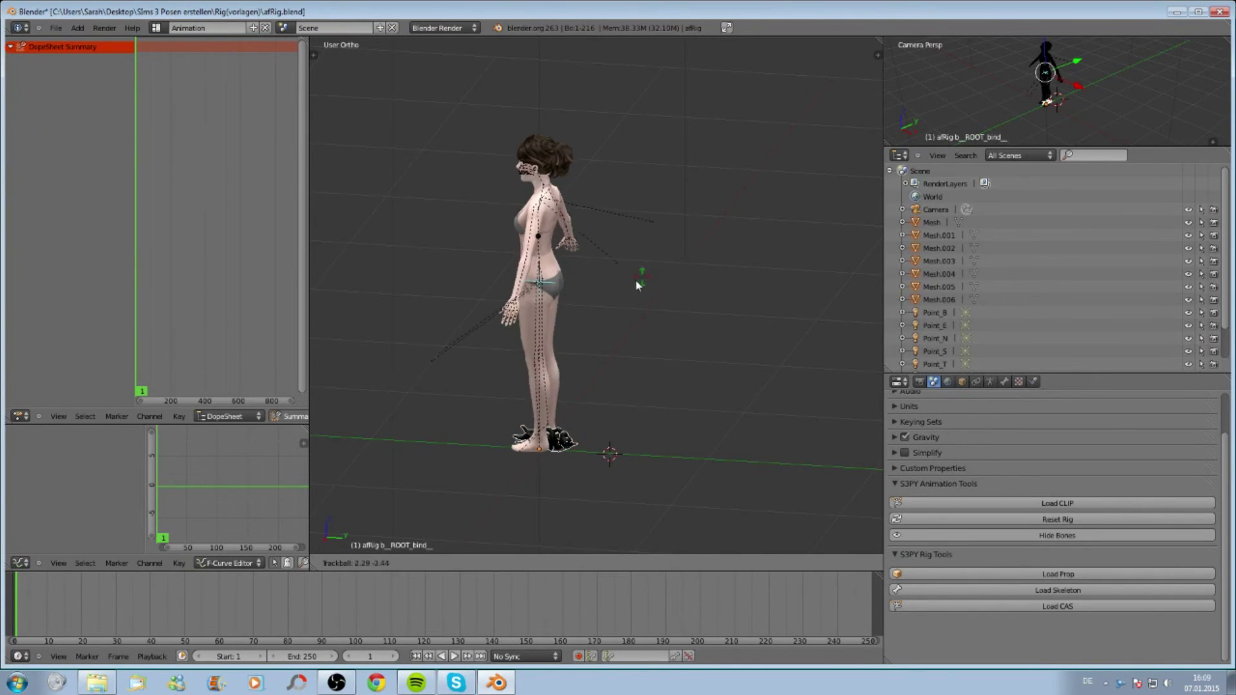
click(447, 245)
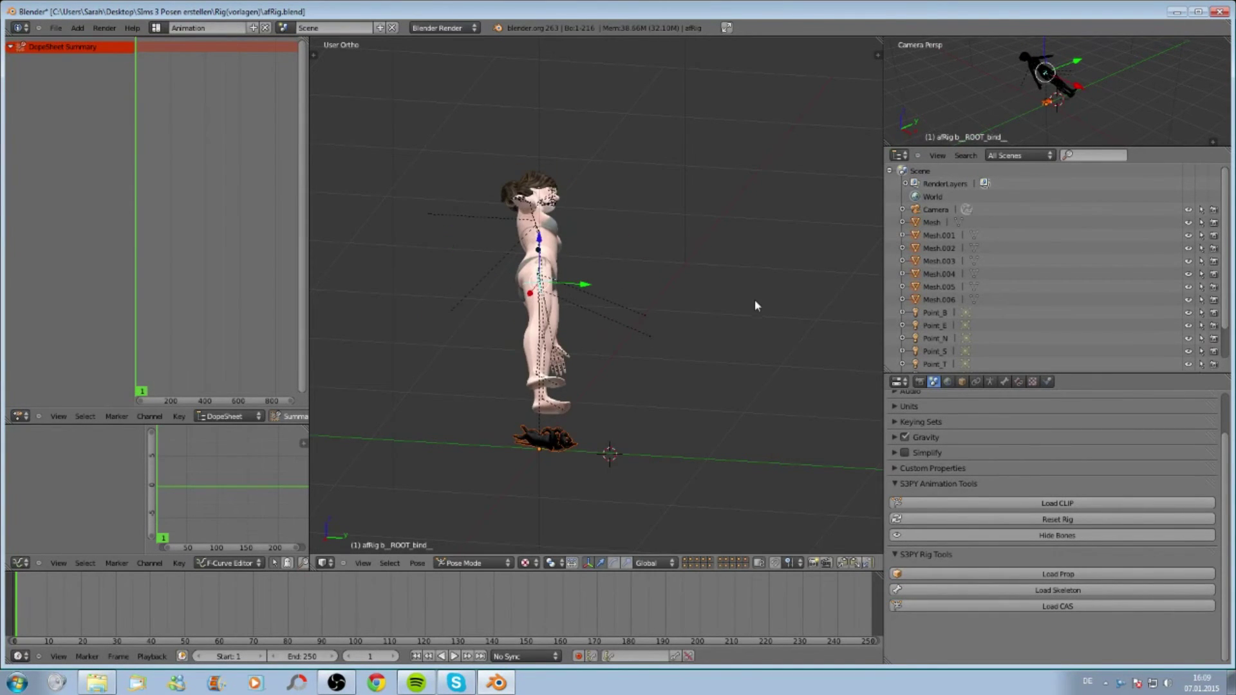
middle_drag(753, 303, 658, 275)
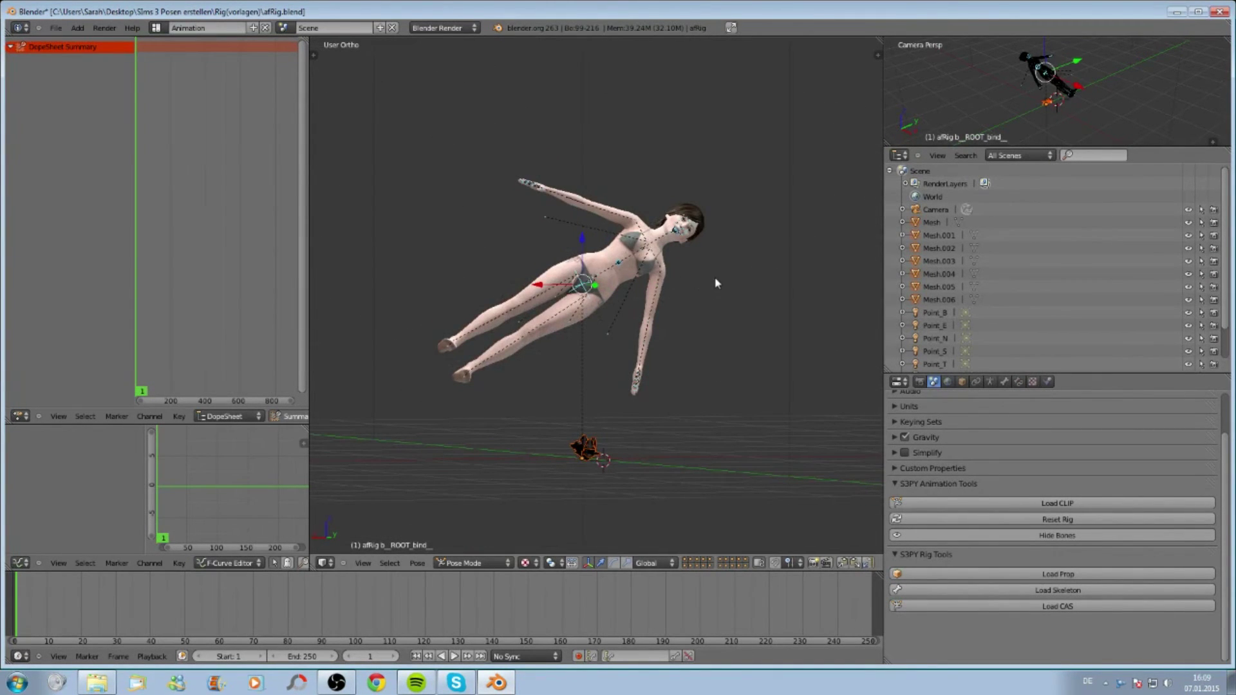
click(1213, 18)
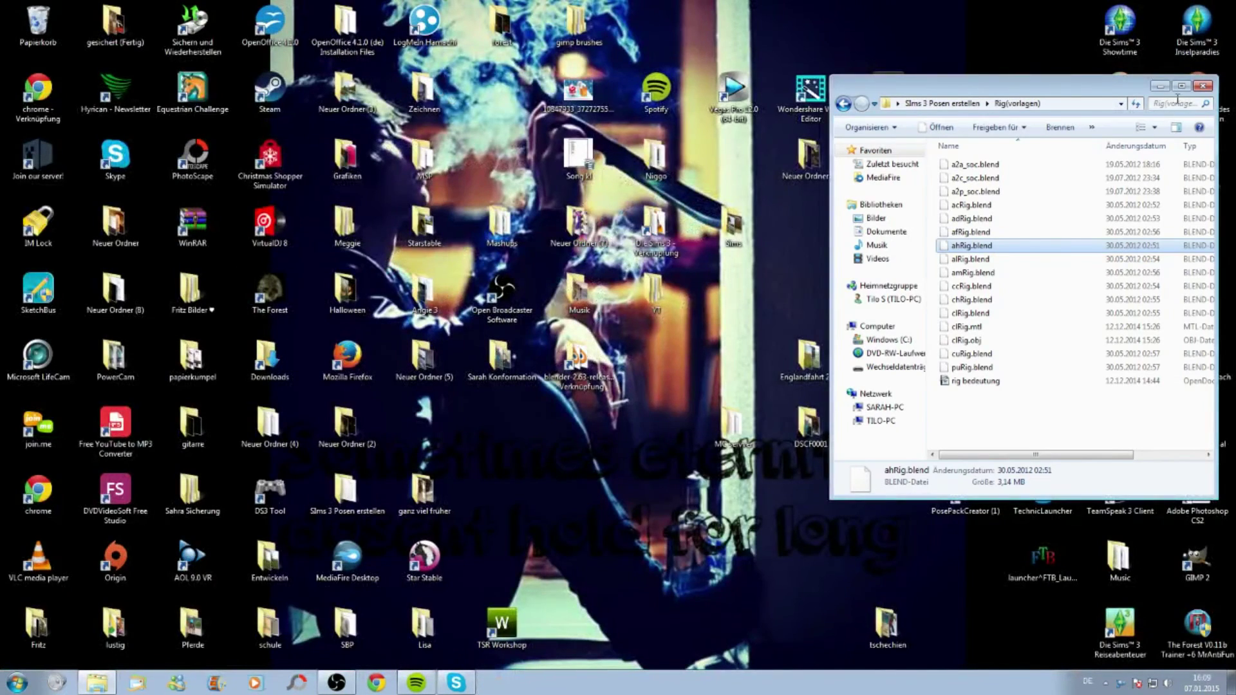
Step: Close the Rig(vorlagen) folder, paste PosePackCreator.rar onto the desktop and extract it here
click(1202, 85)
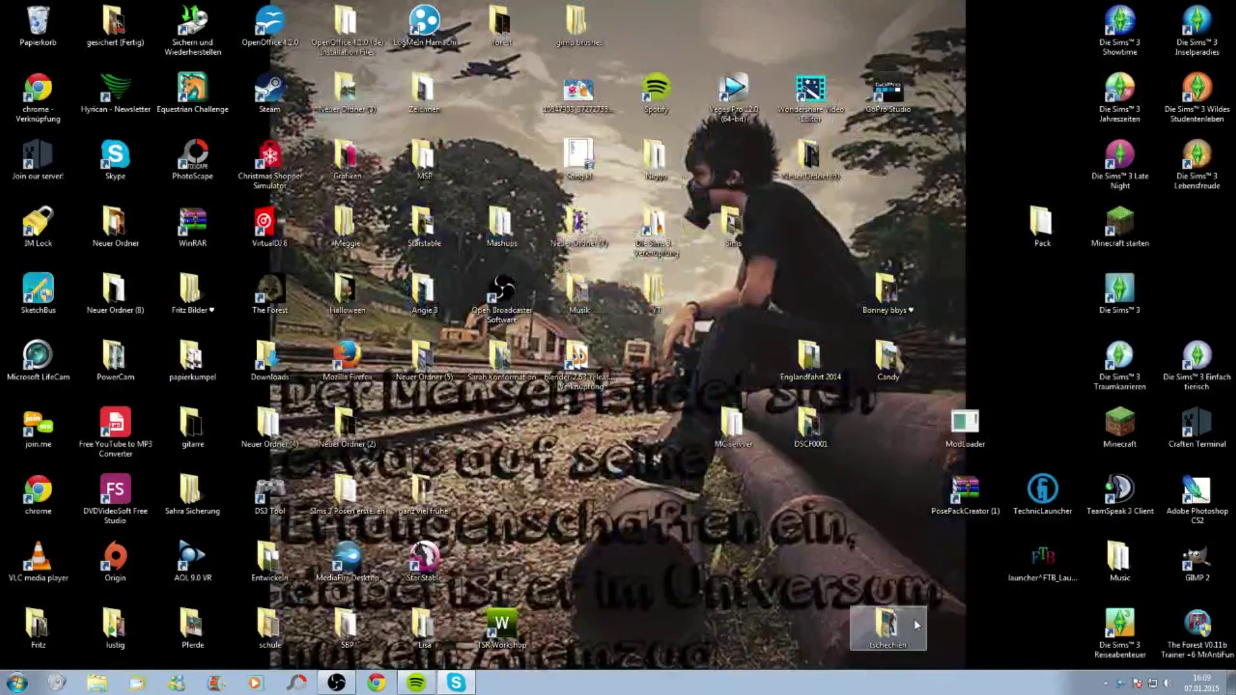
key(ctrl+v)
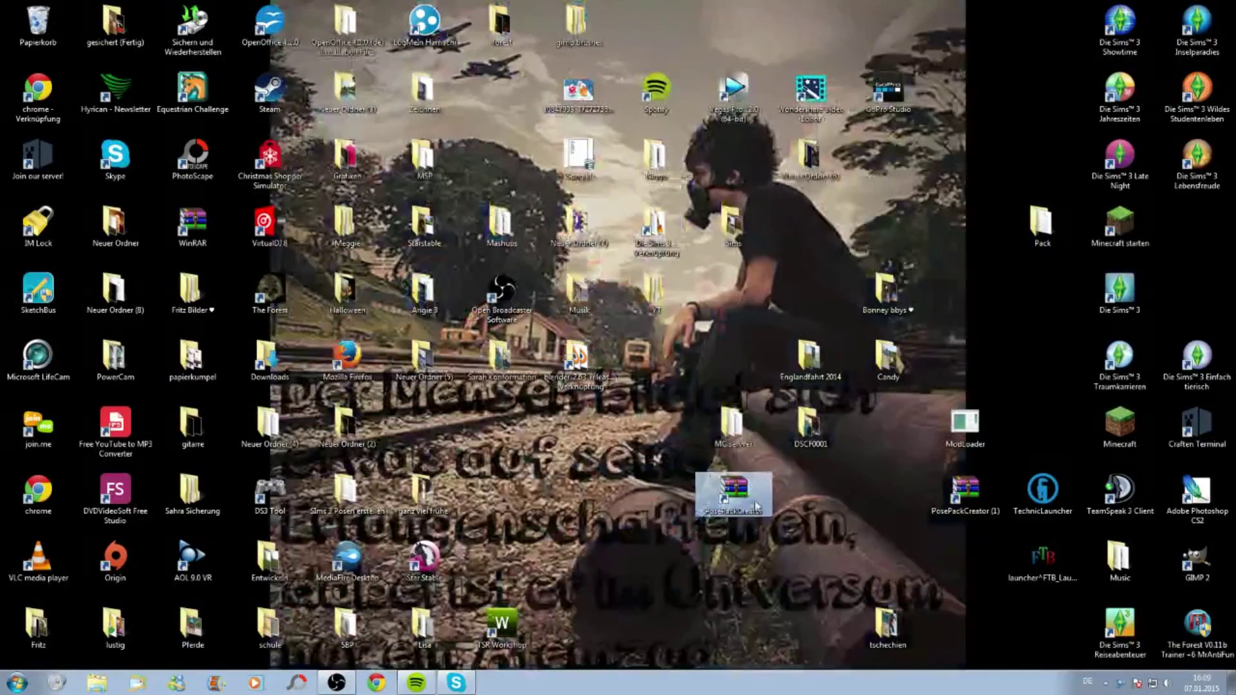
right_click(756, 505)
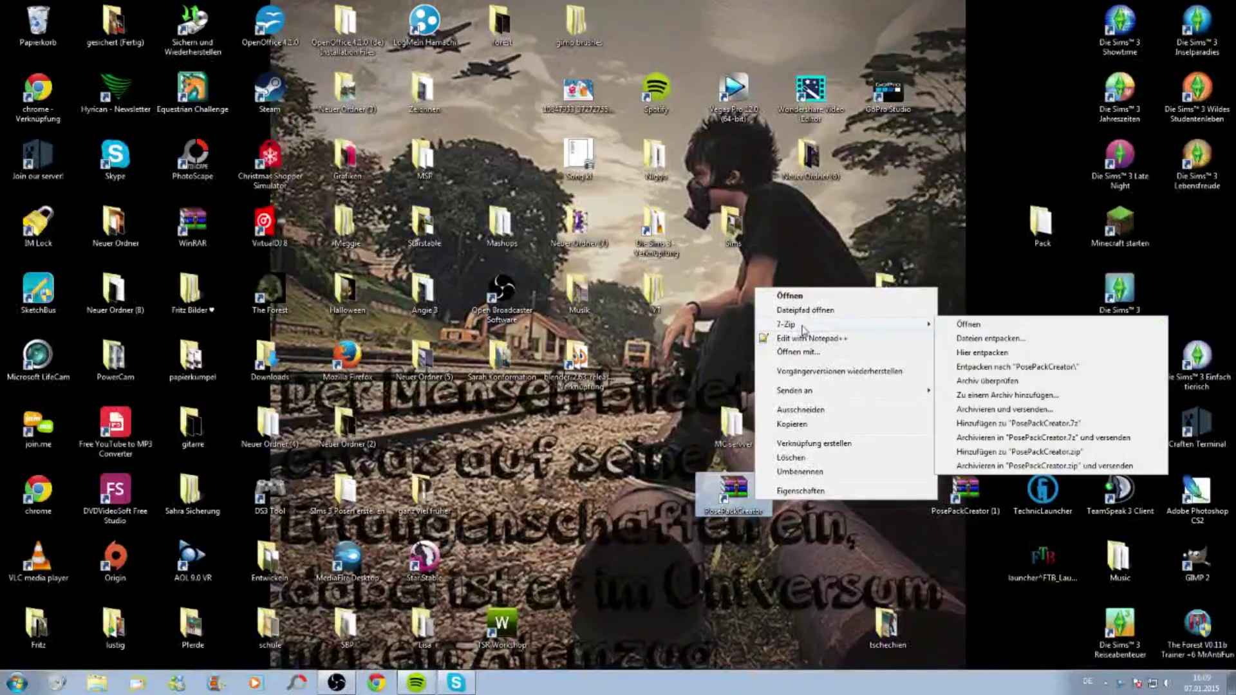
mouse_move(850, 323)
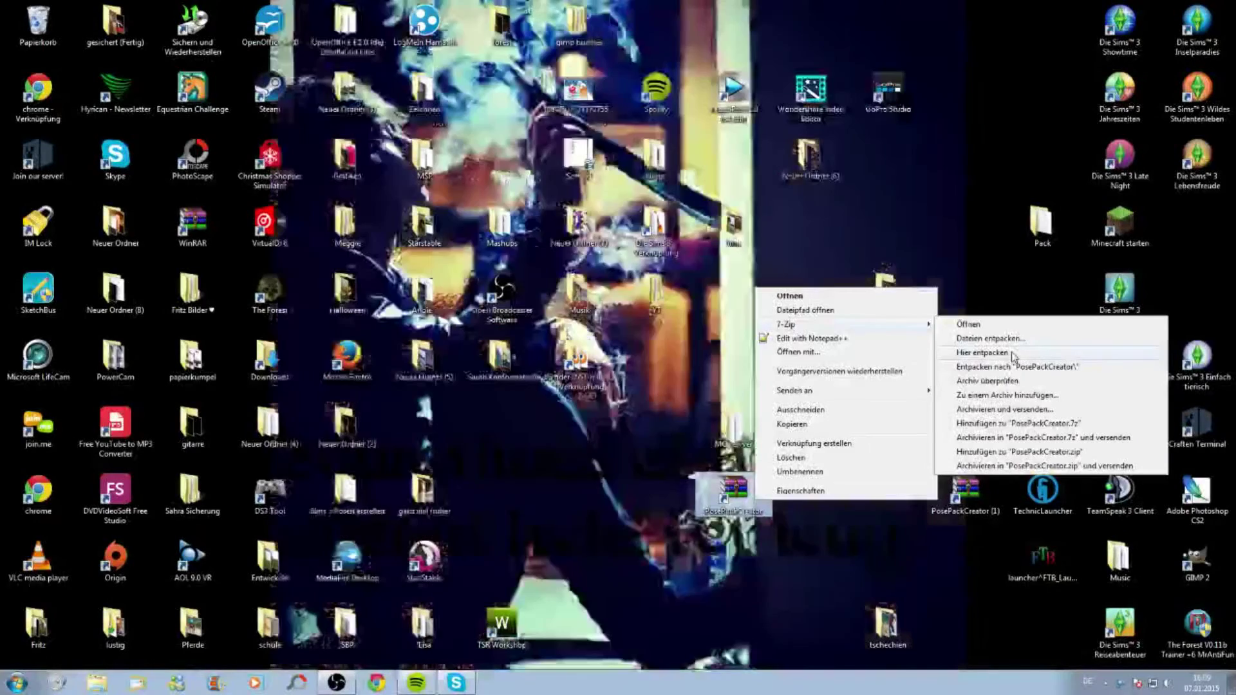
click(1012, 354)
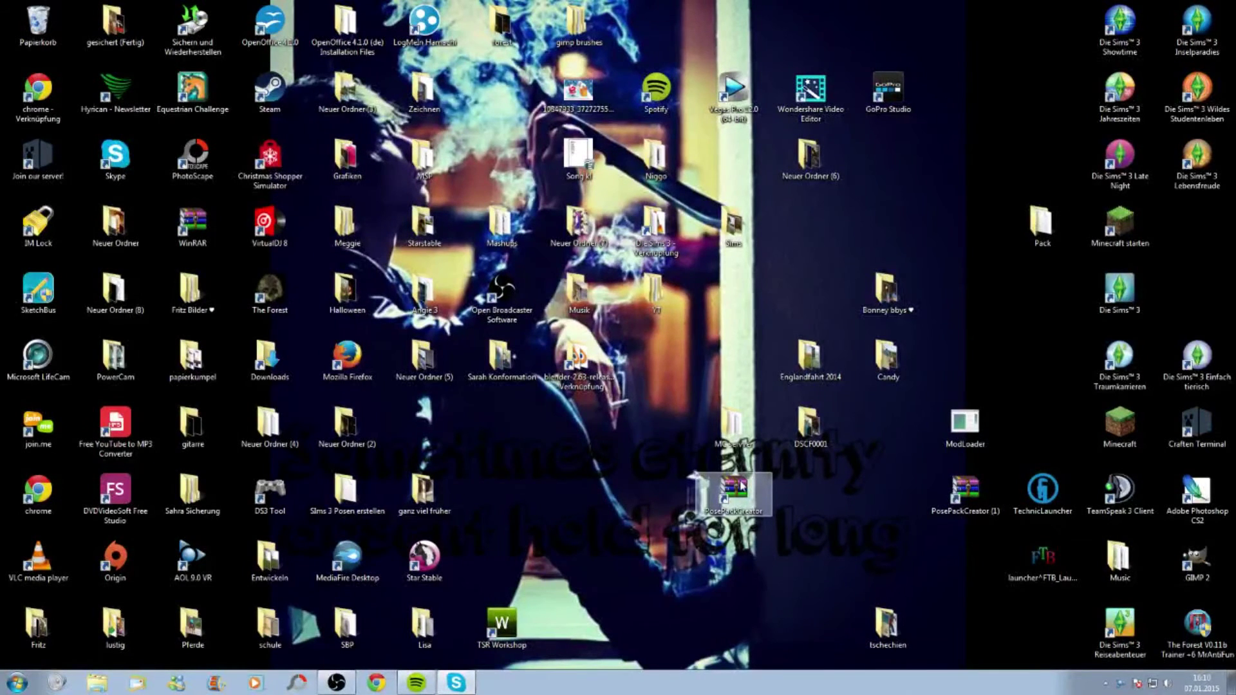
Step: Run PosePackCreator.exe from inside the archive, dismissing the WinRAR license reminder and security prompt
double_click(739, 488)
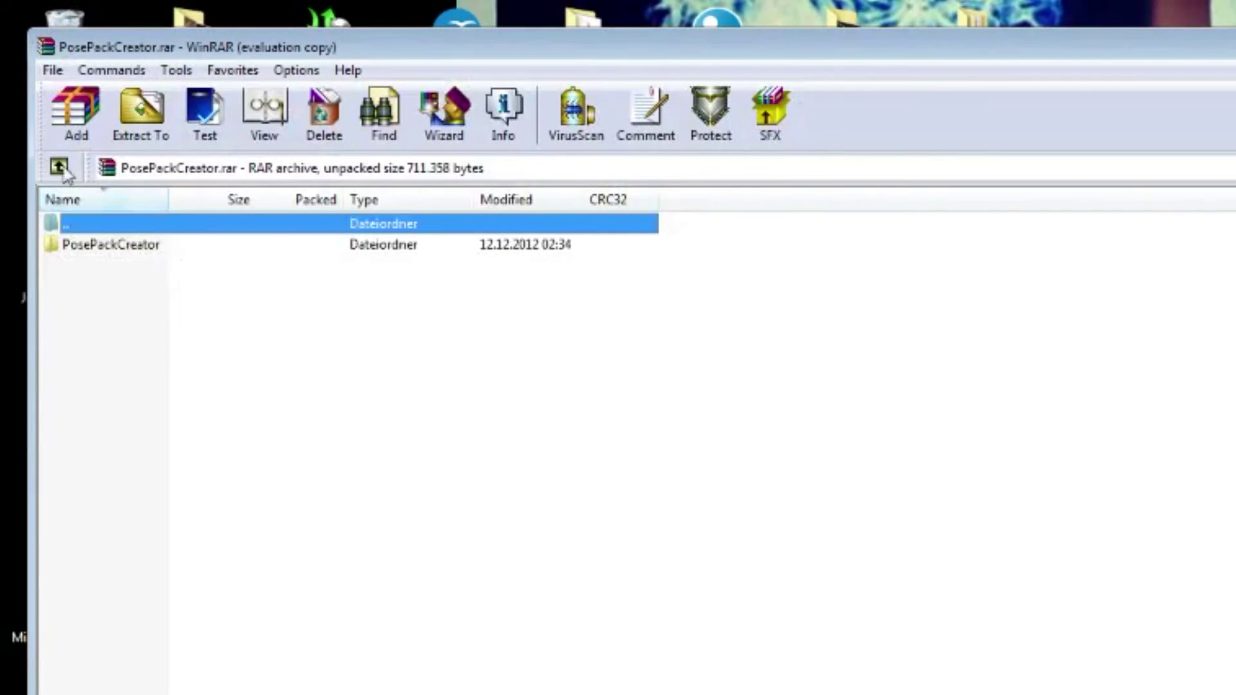
double_click(113, 245)
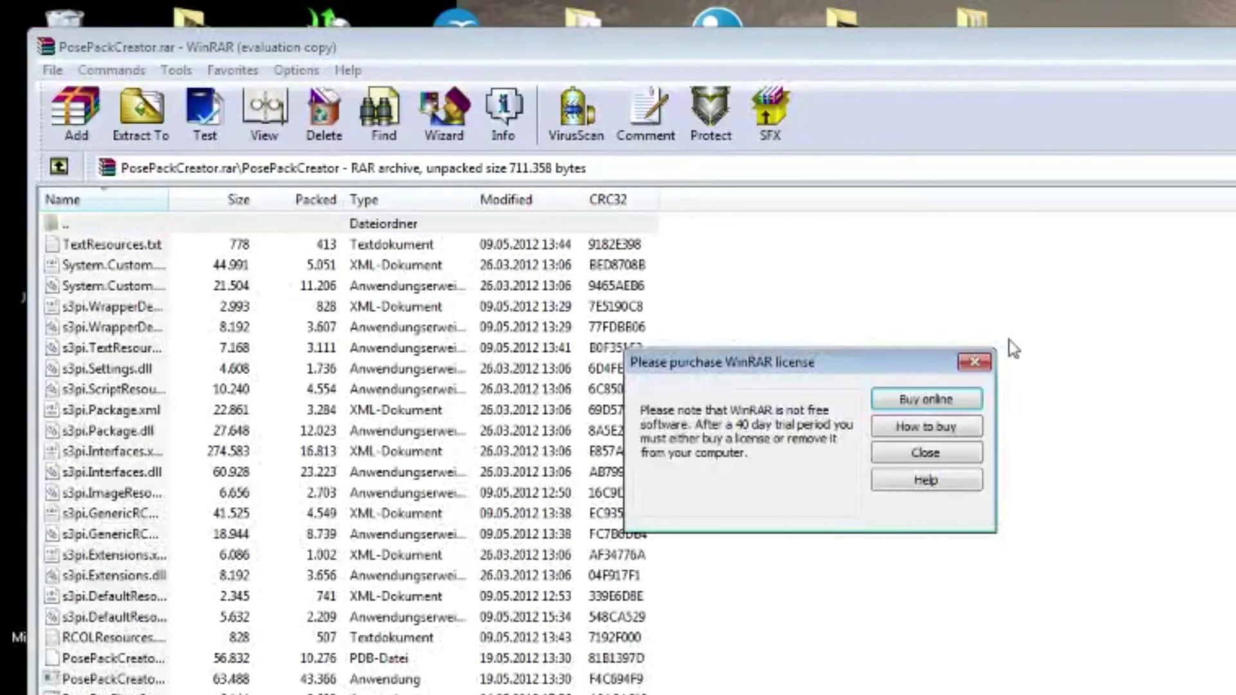
click(974, 363)
click(386, 693)
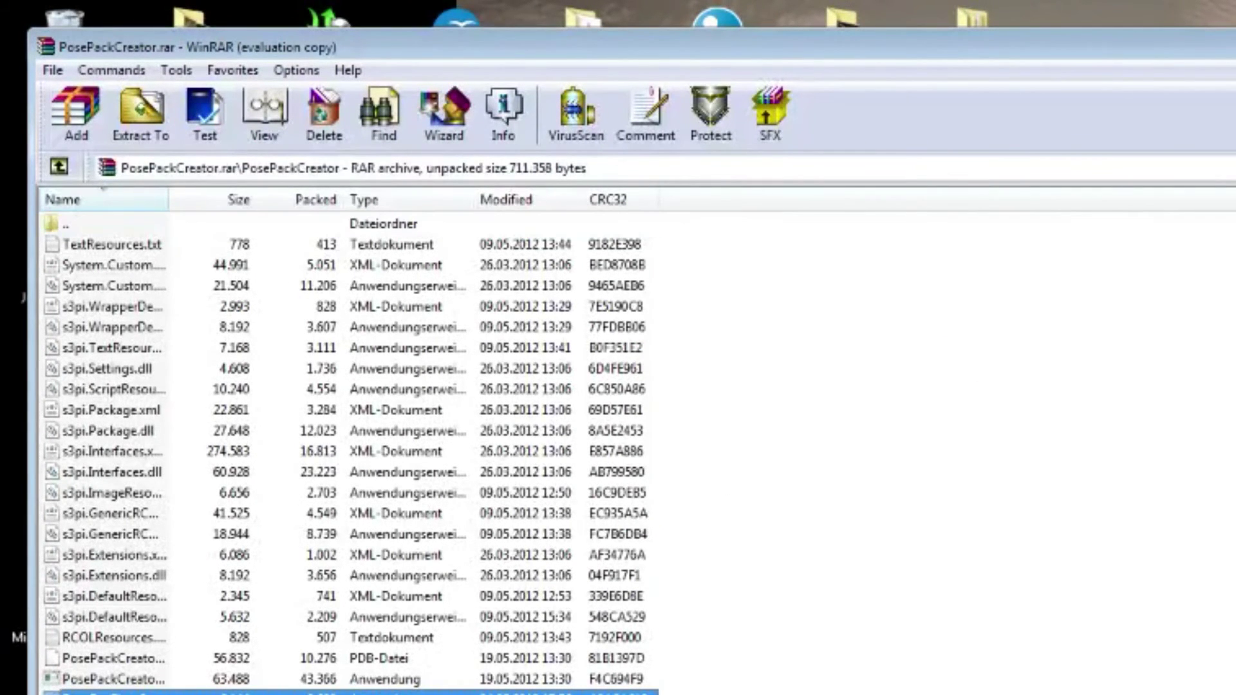
click(155, 679)
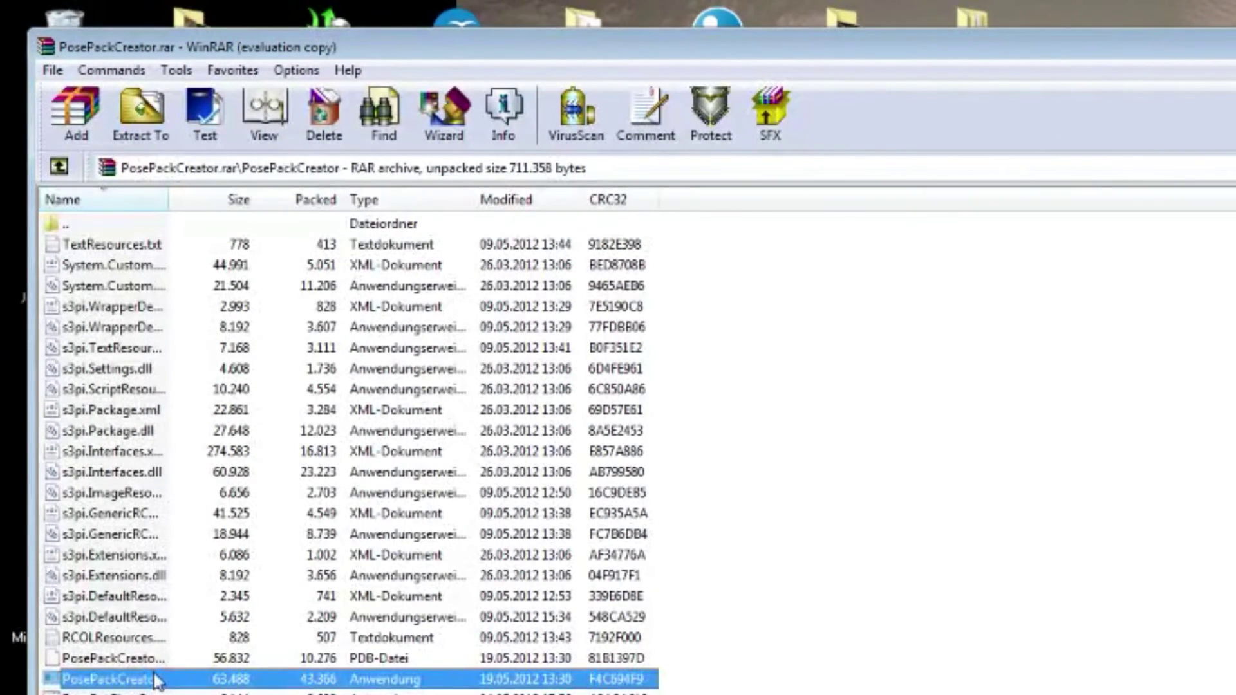
double_click(148, 680)
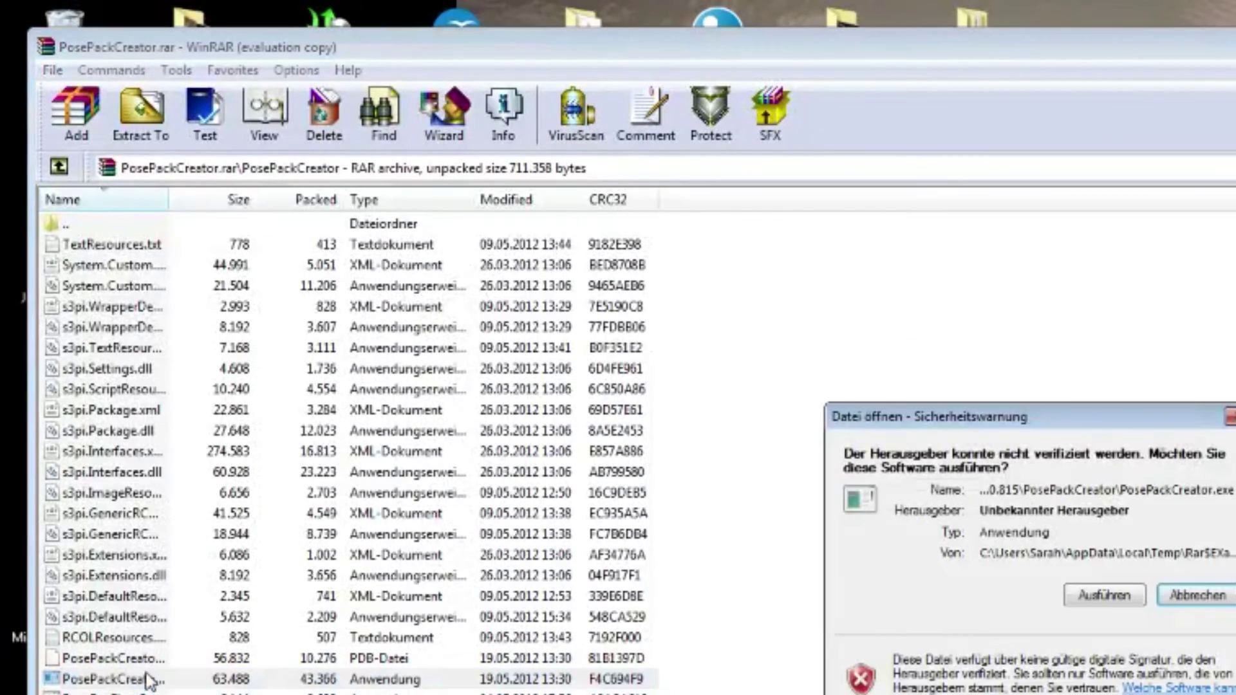
click(1120, 604)
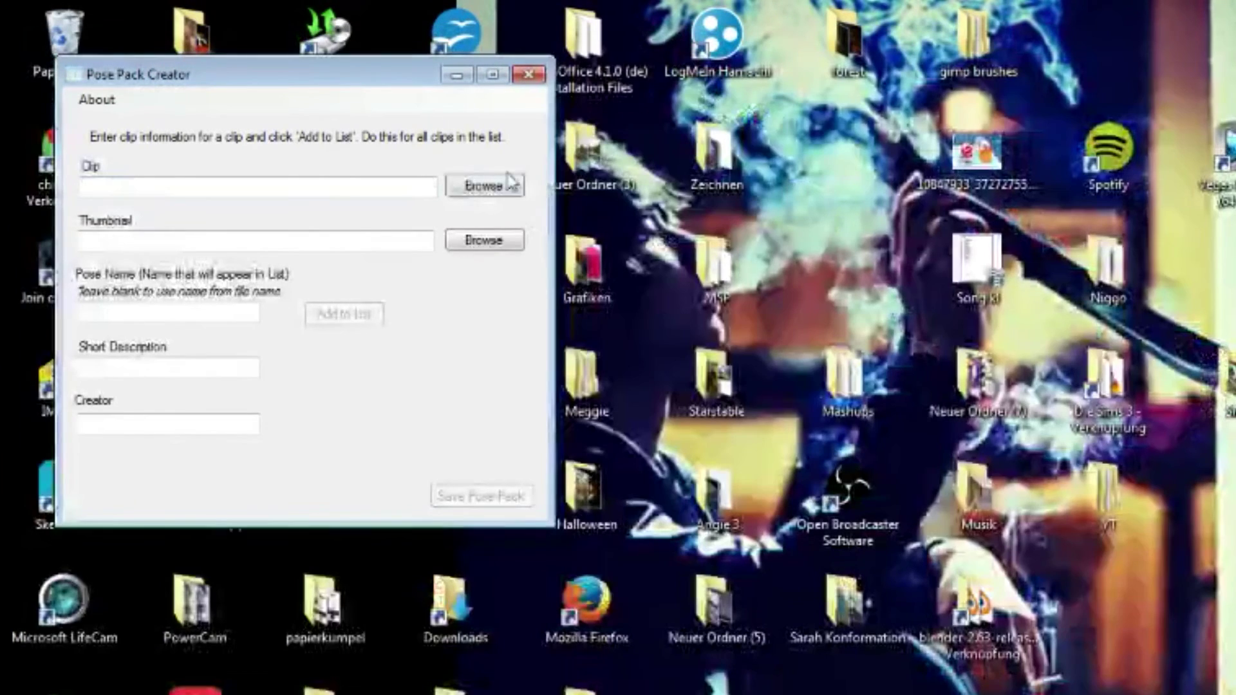
Step: Load the ah_bla .animation clip from the Fertige Posen folder into the Clip field
click(456, 186)
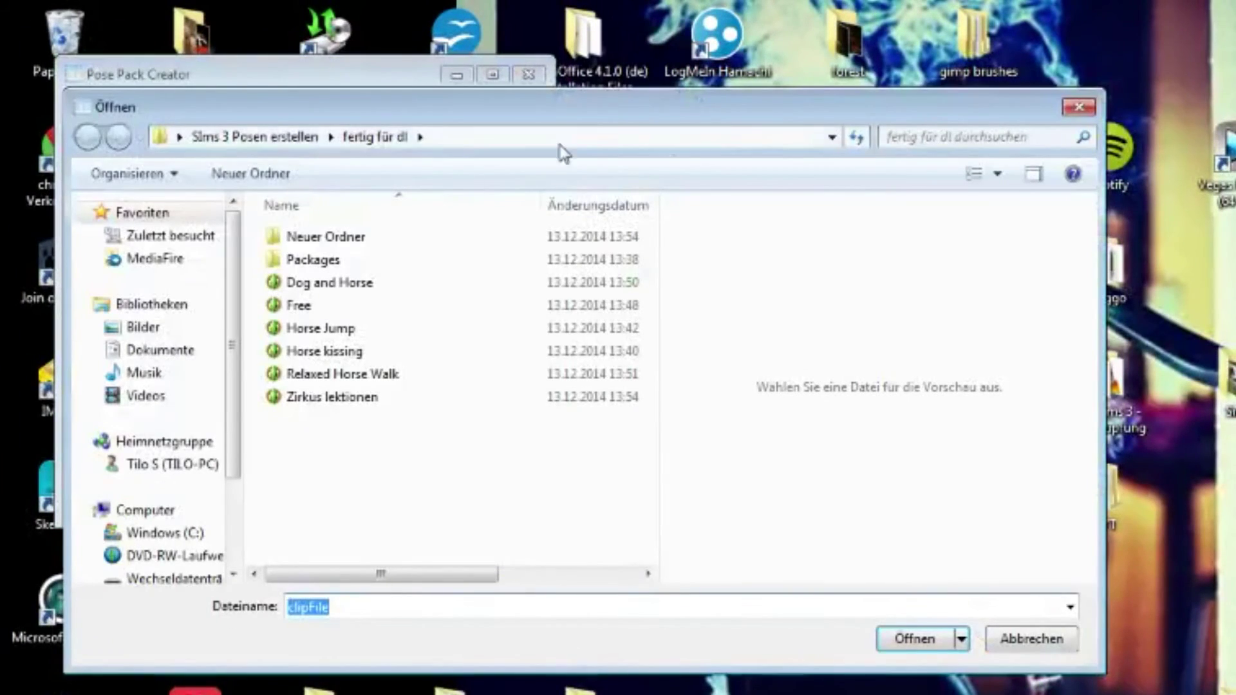
click(1084, 108)
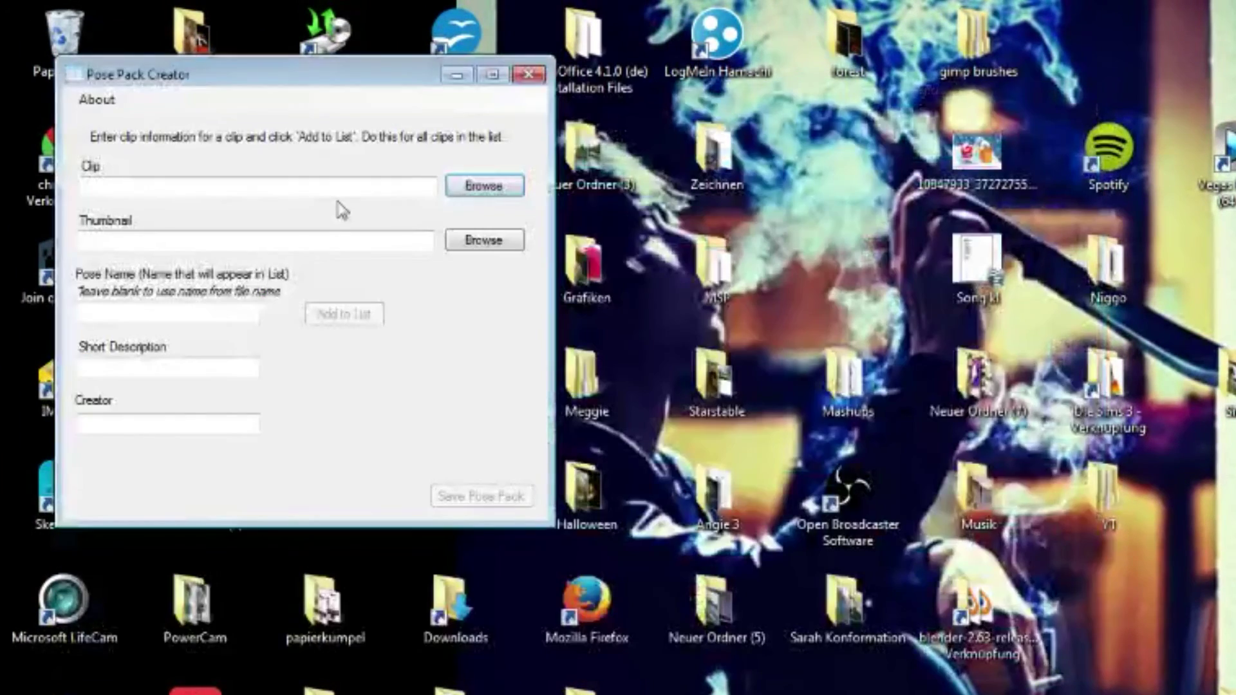
click(479, 186)
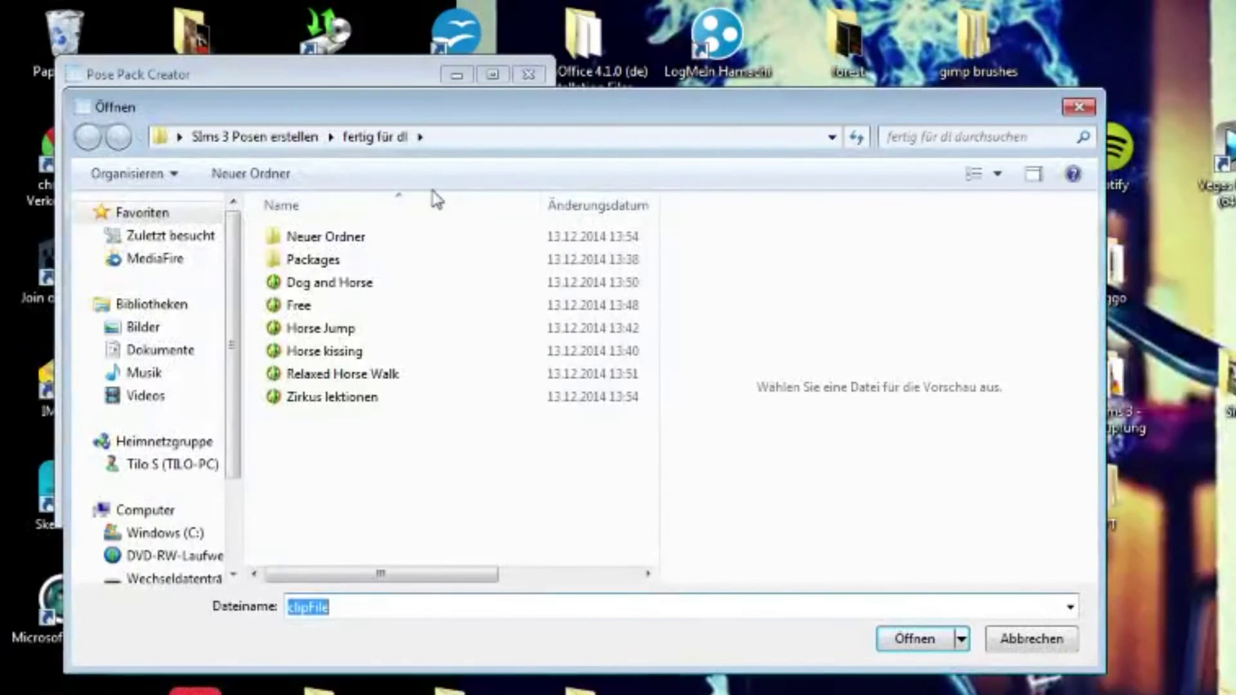
click(311, 143)
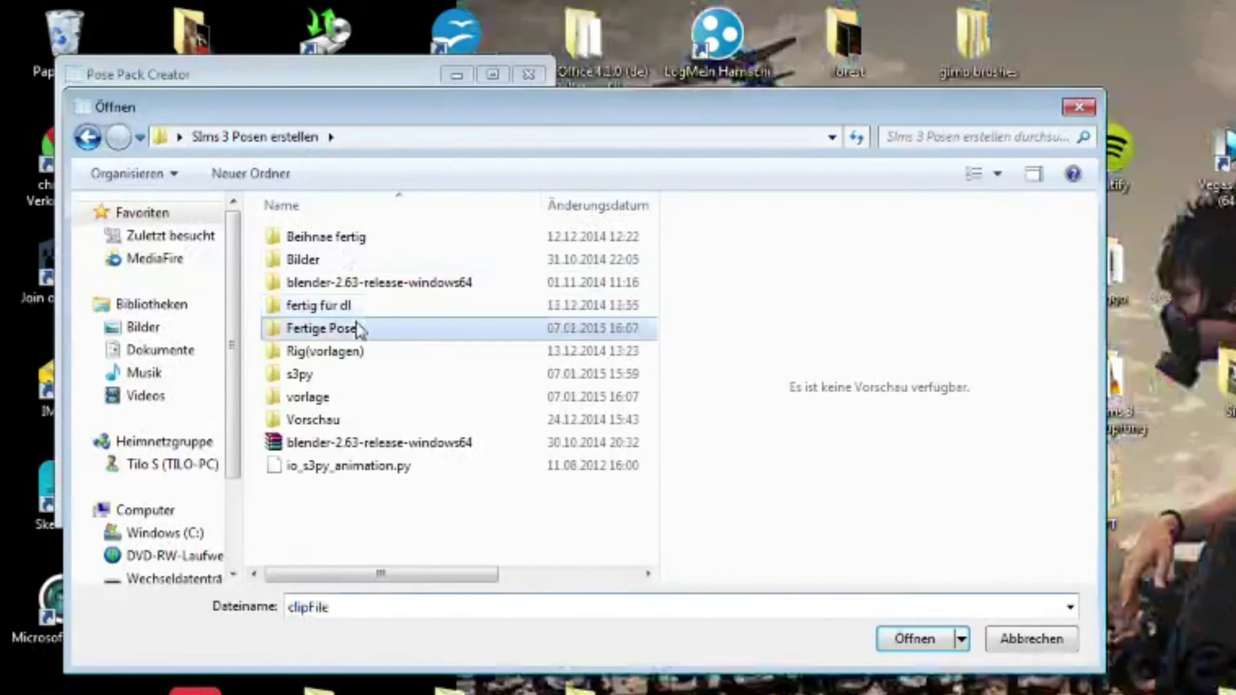
double_click(356, 328)
click(366, 265)
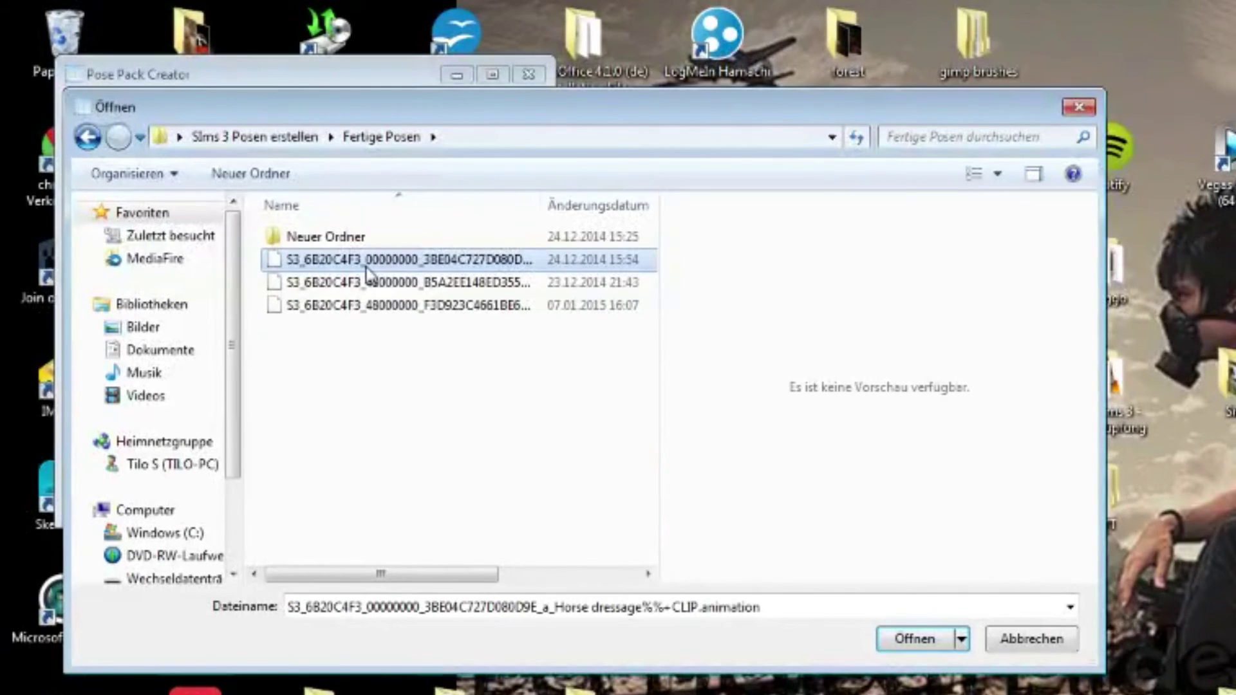
click(367, 284)
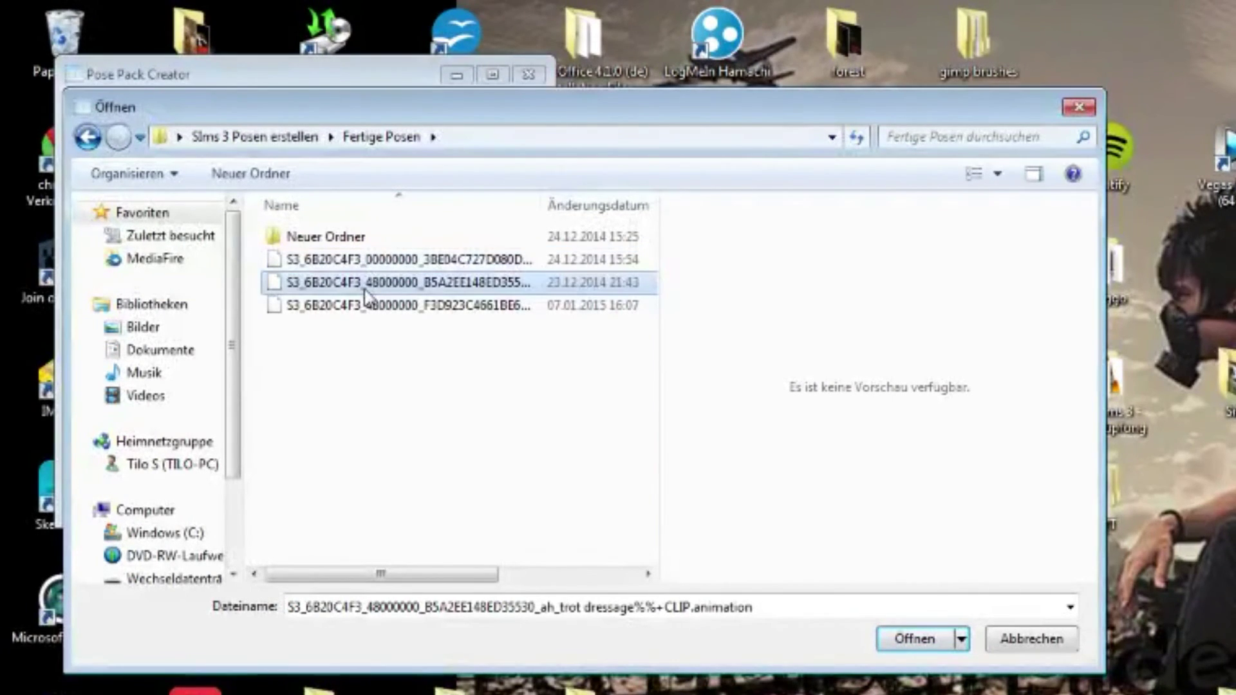
click(368, 305)
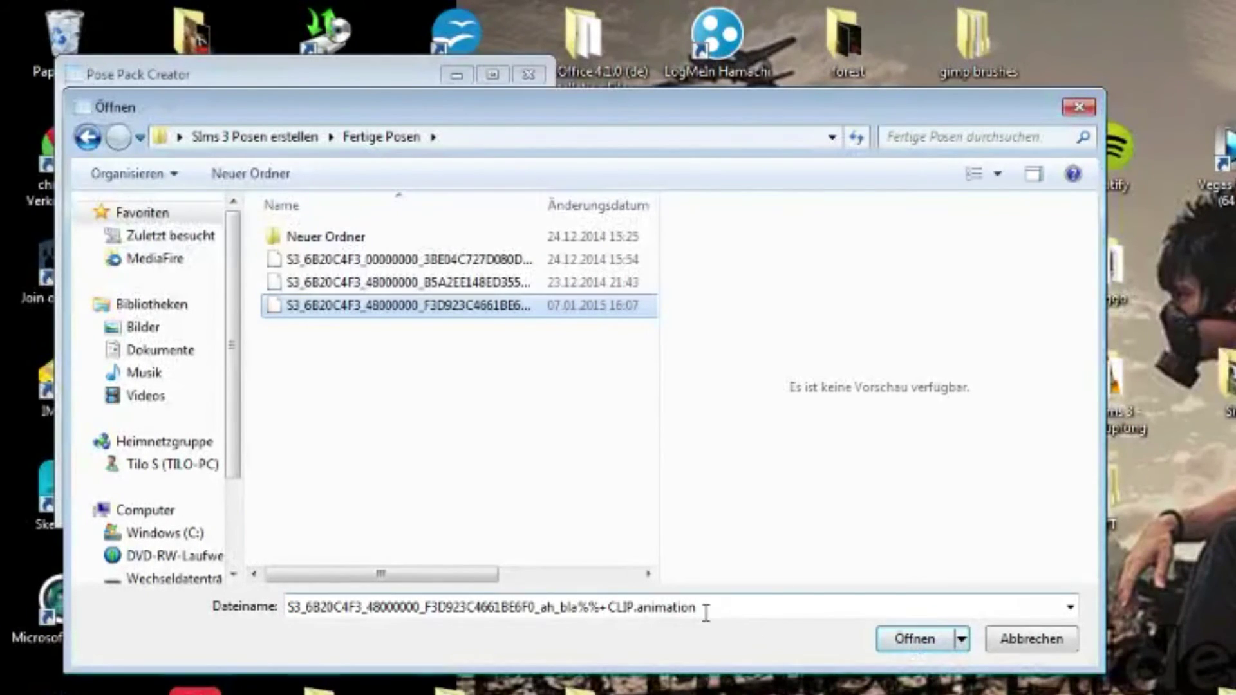
click(941, 649)
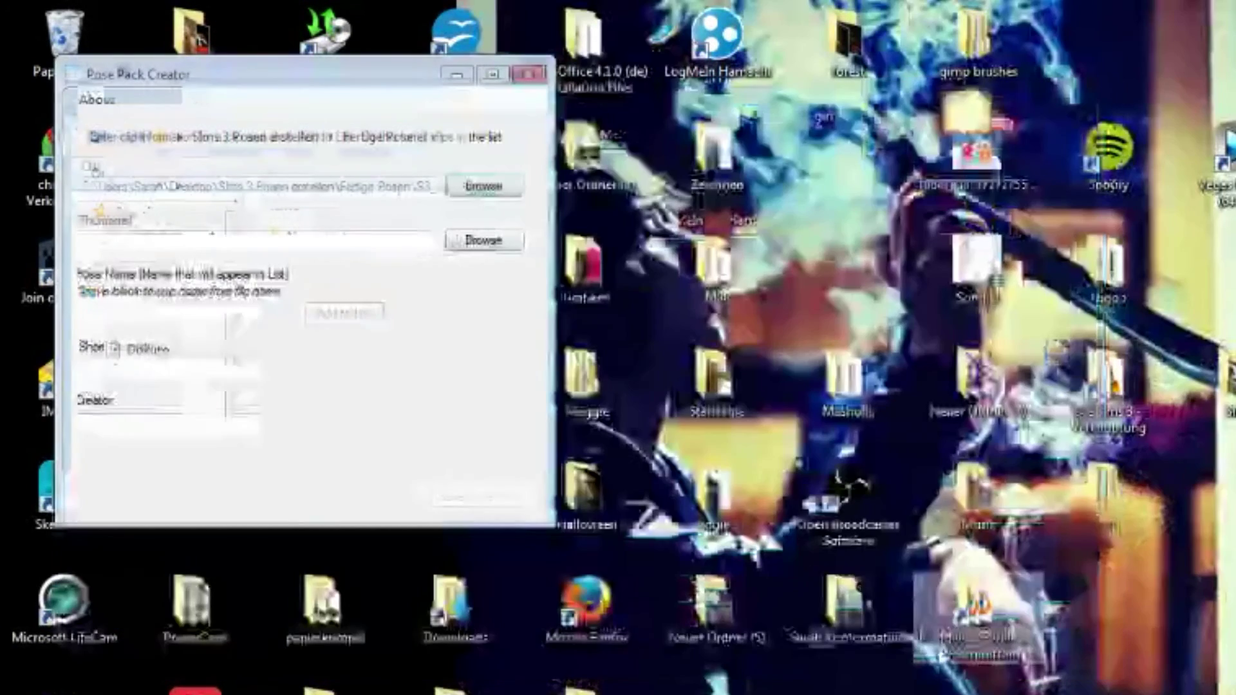
Step: Set the thumbnail to the dressage trot image from the Vorschau folder
click(482, 243)
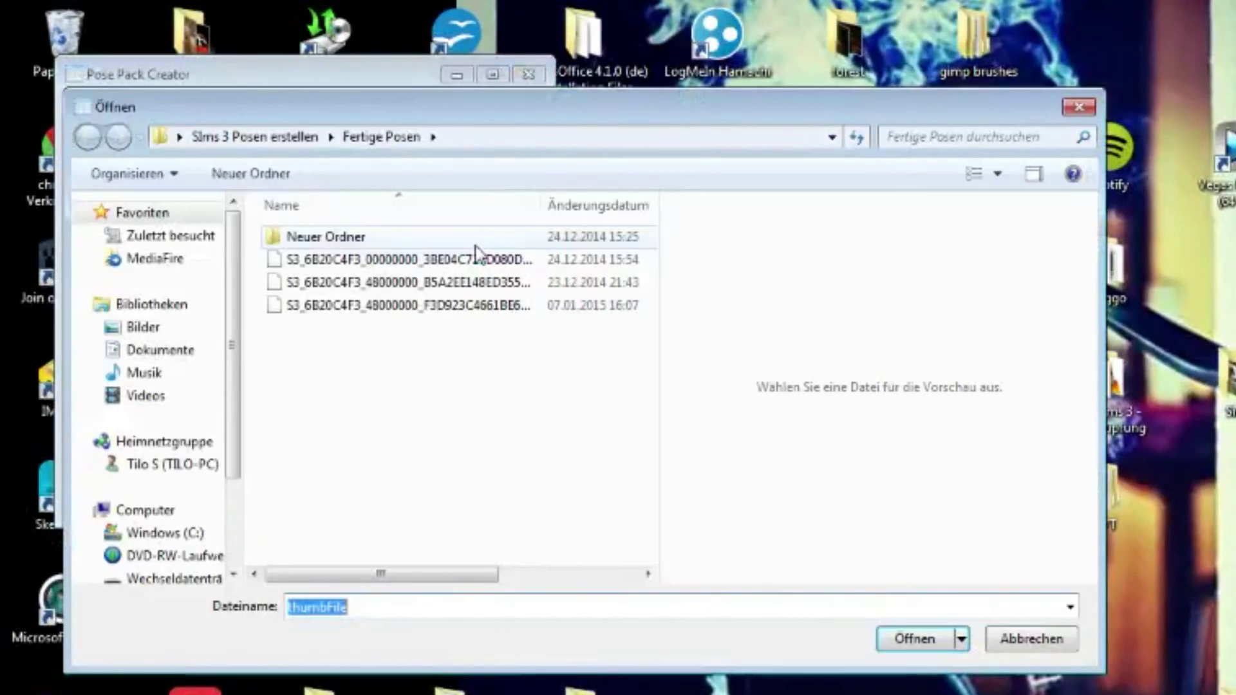
click(289, 136)
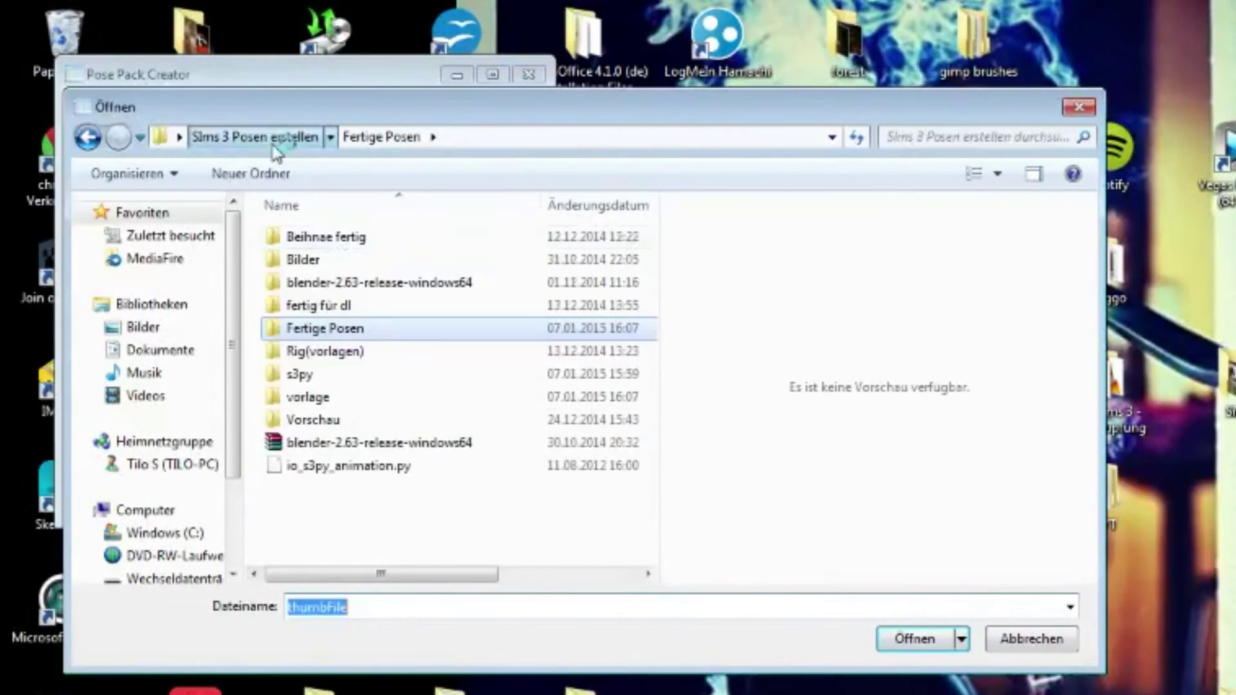
click(364, 424)
double_click(365, 424)
click(570, 269)
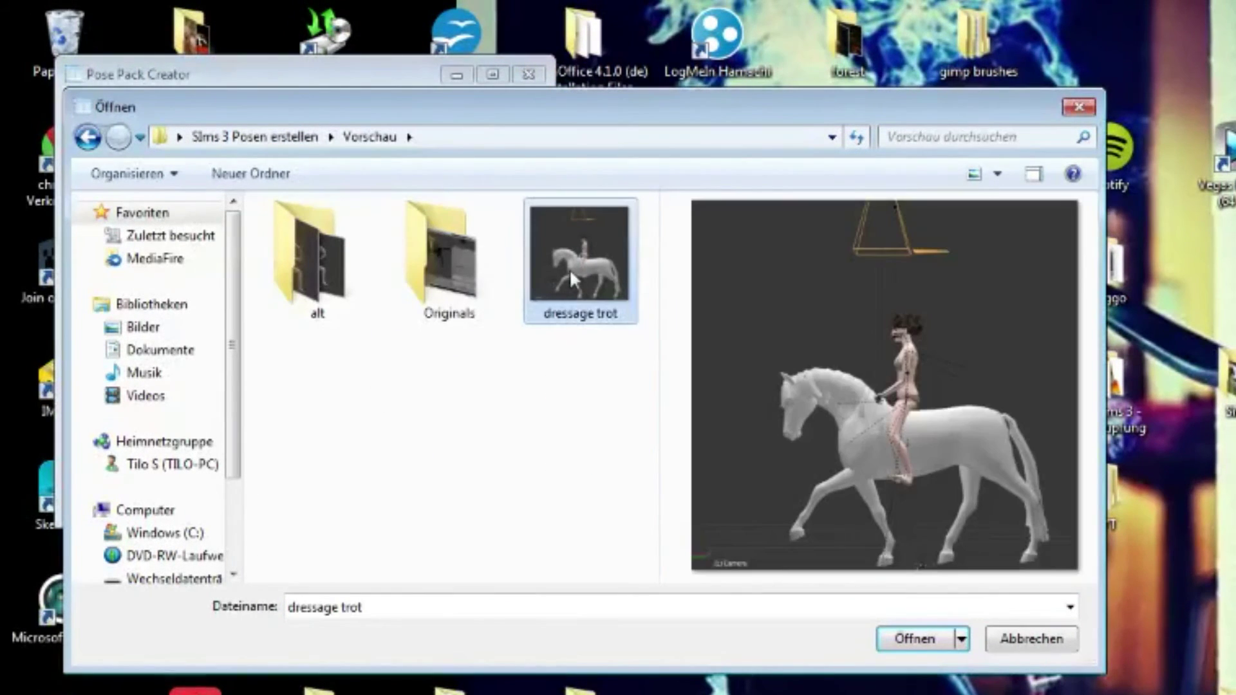
click(925, 640)
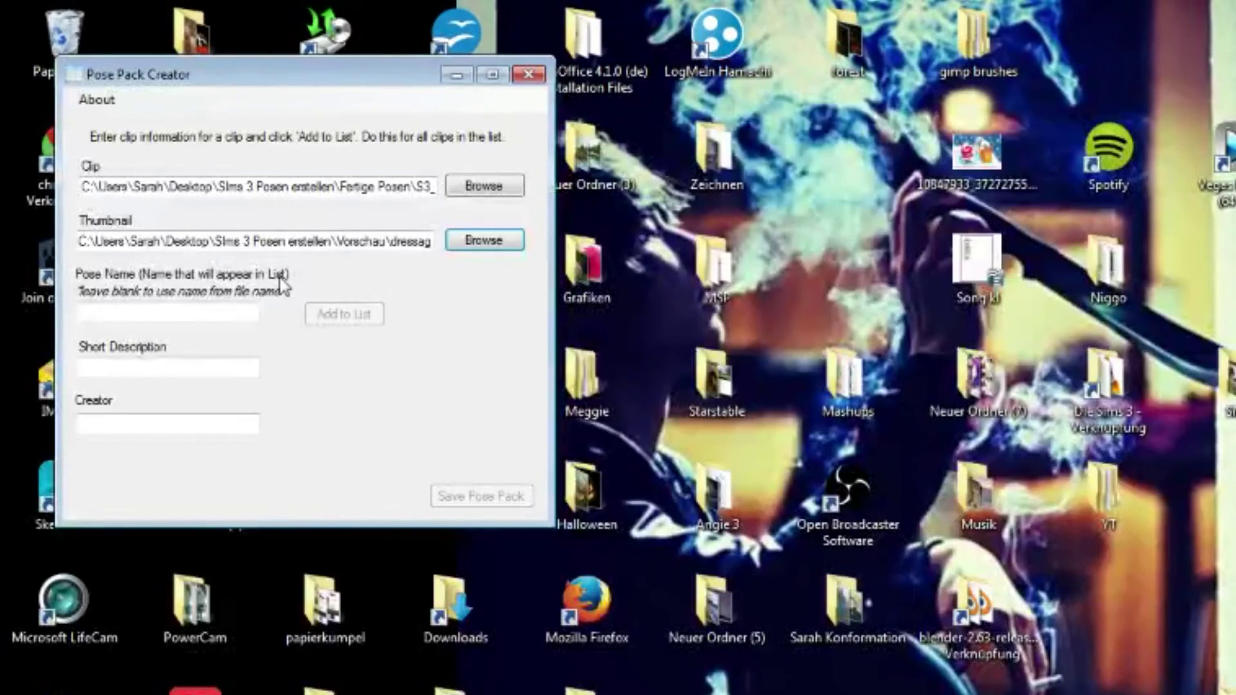
Step: Enter 'KHK_kleines pony' as the pose name
click(229, 310)
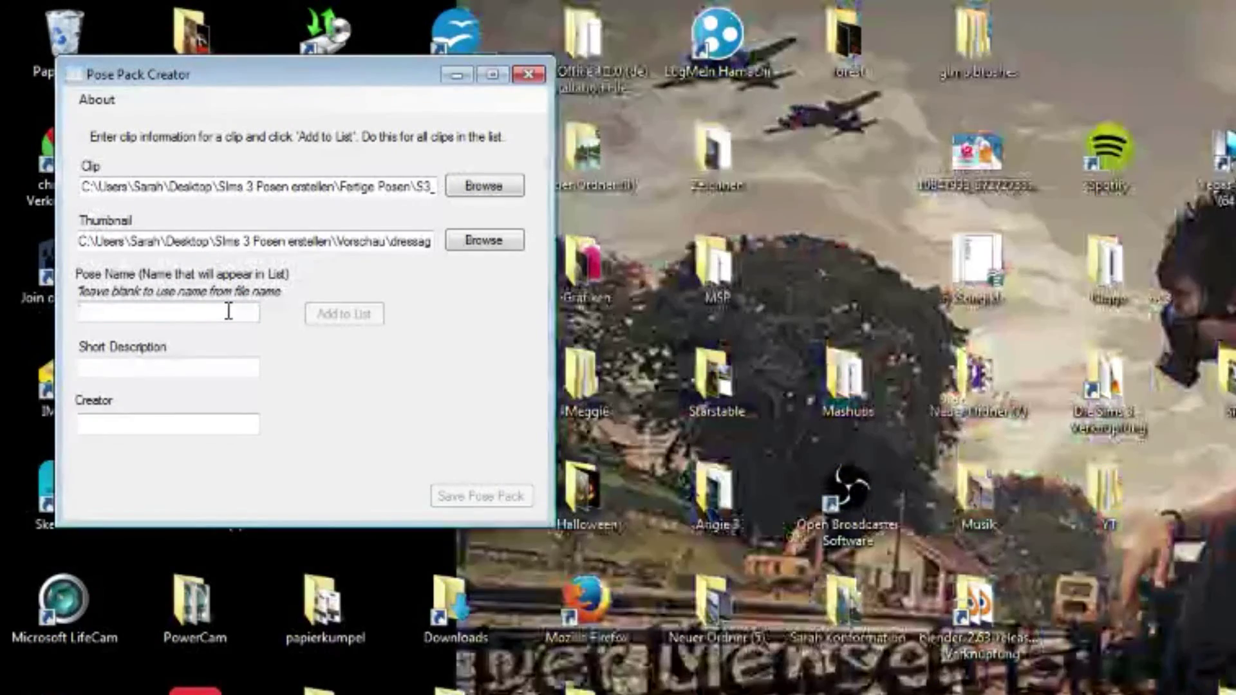
text(S)
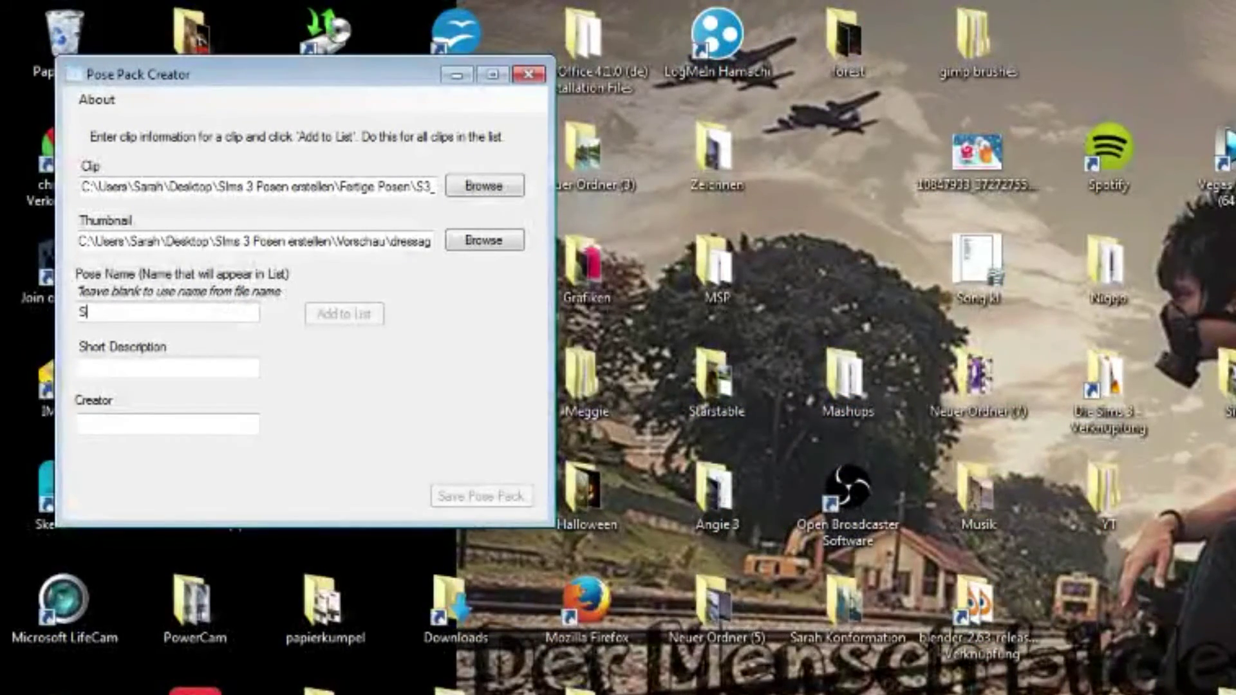
key(BackSpace)
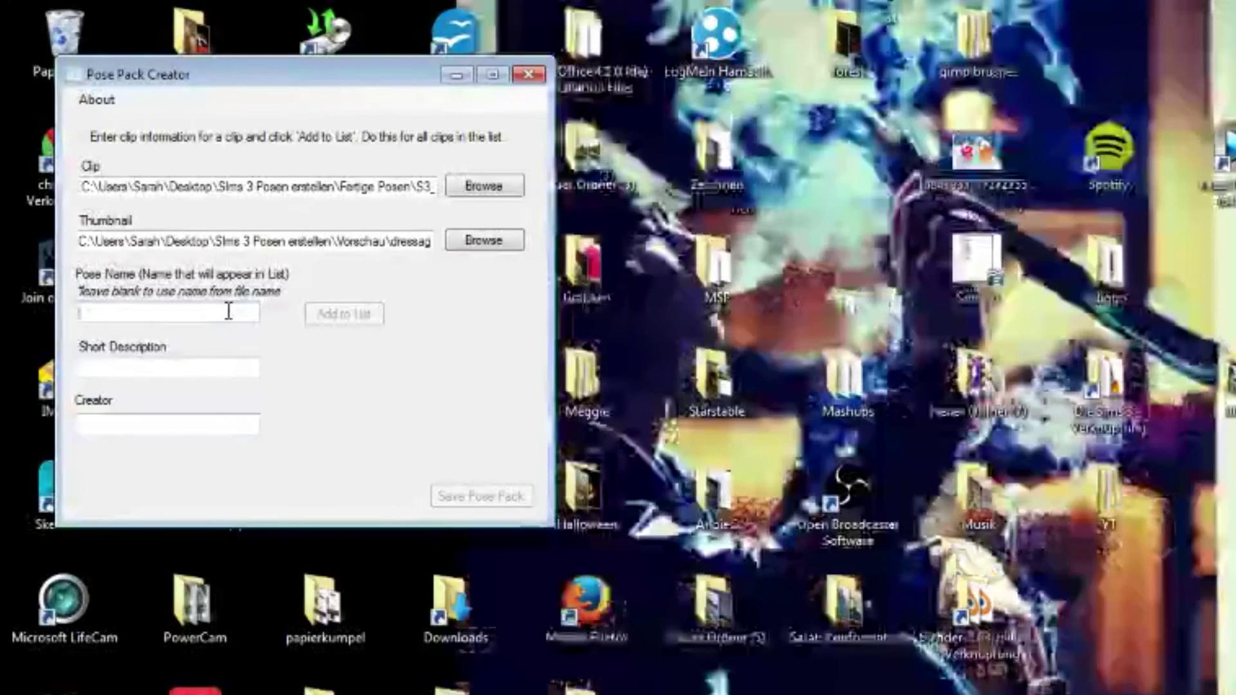
text(KHK)
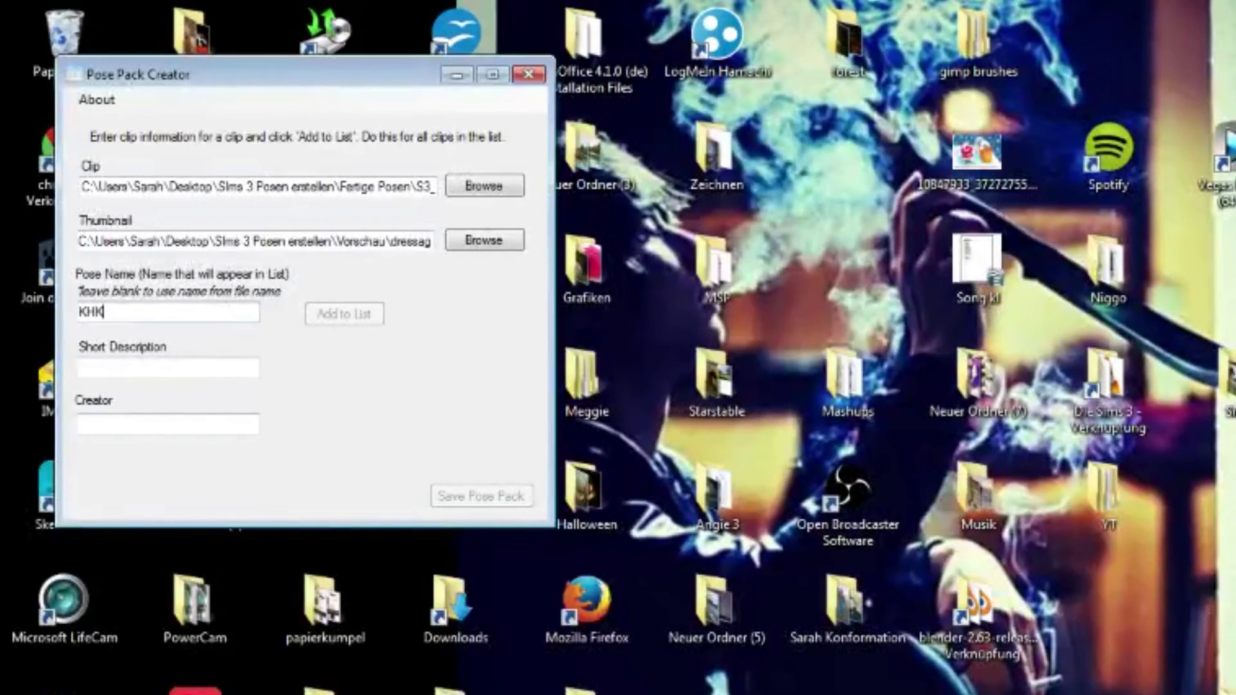
text(_)
text(lde)
text(s pony)
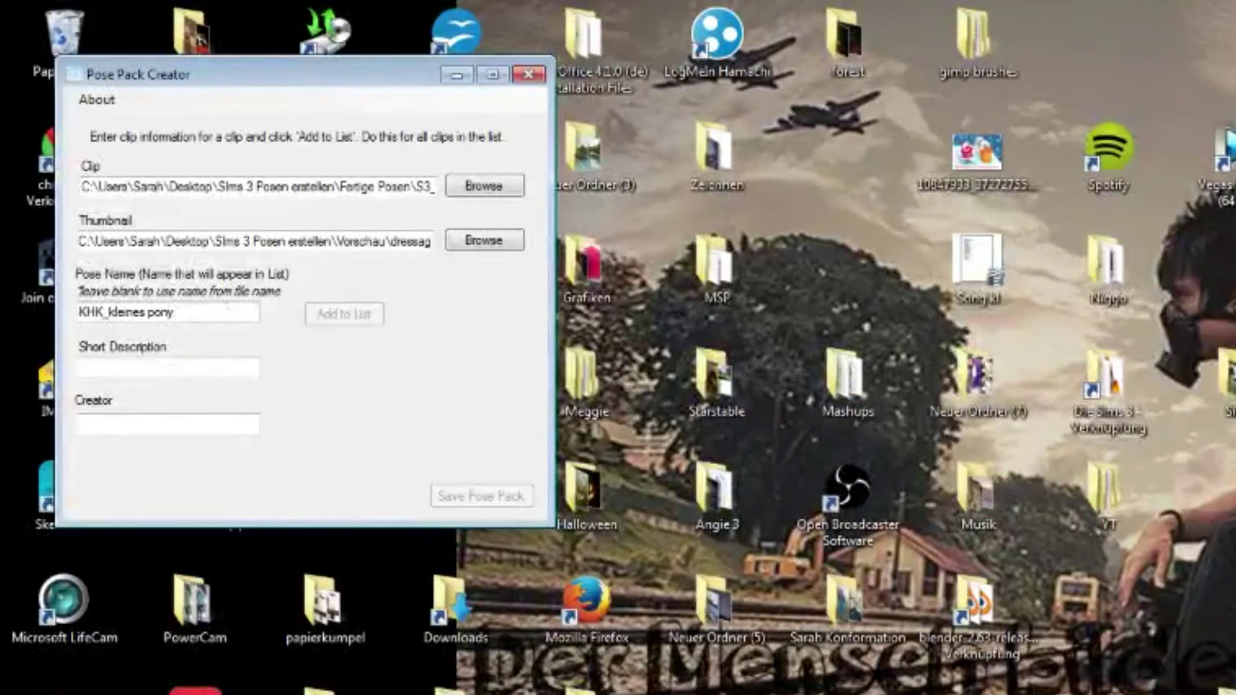
Step: Enter 'ist hässlich' as the short description and fill in the creator field
click(187, 368)
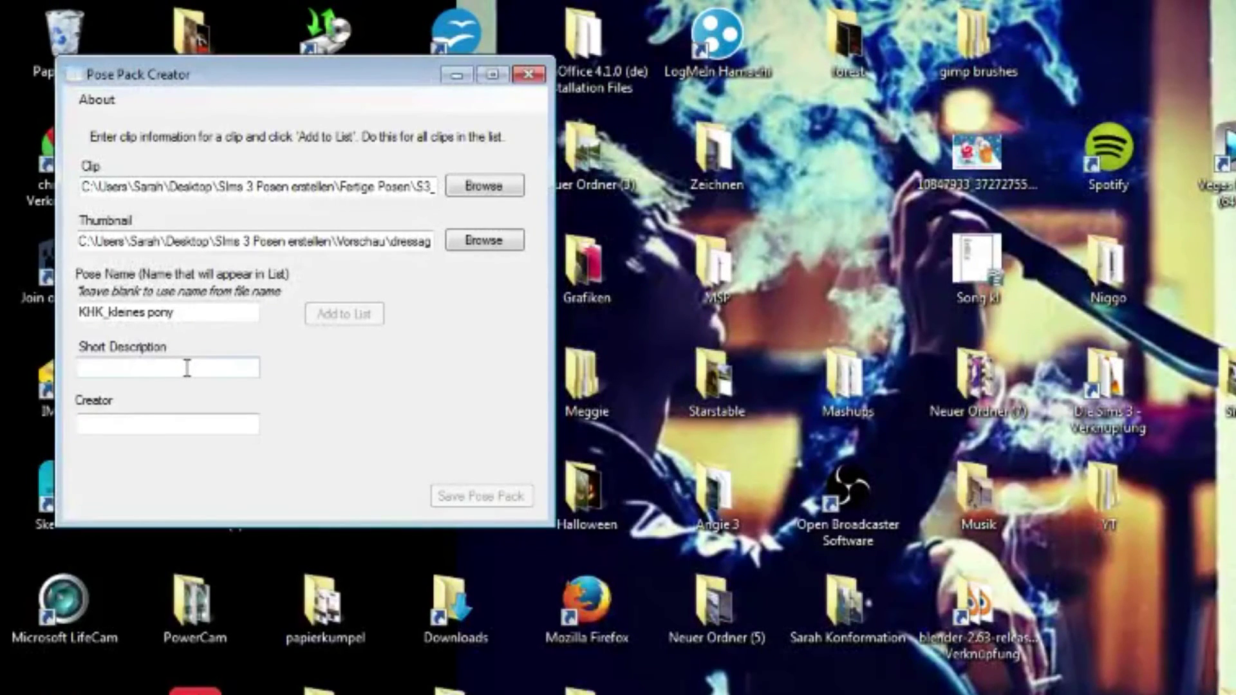
text(st häss)
text(lichch)
click(170, 429)
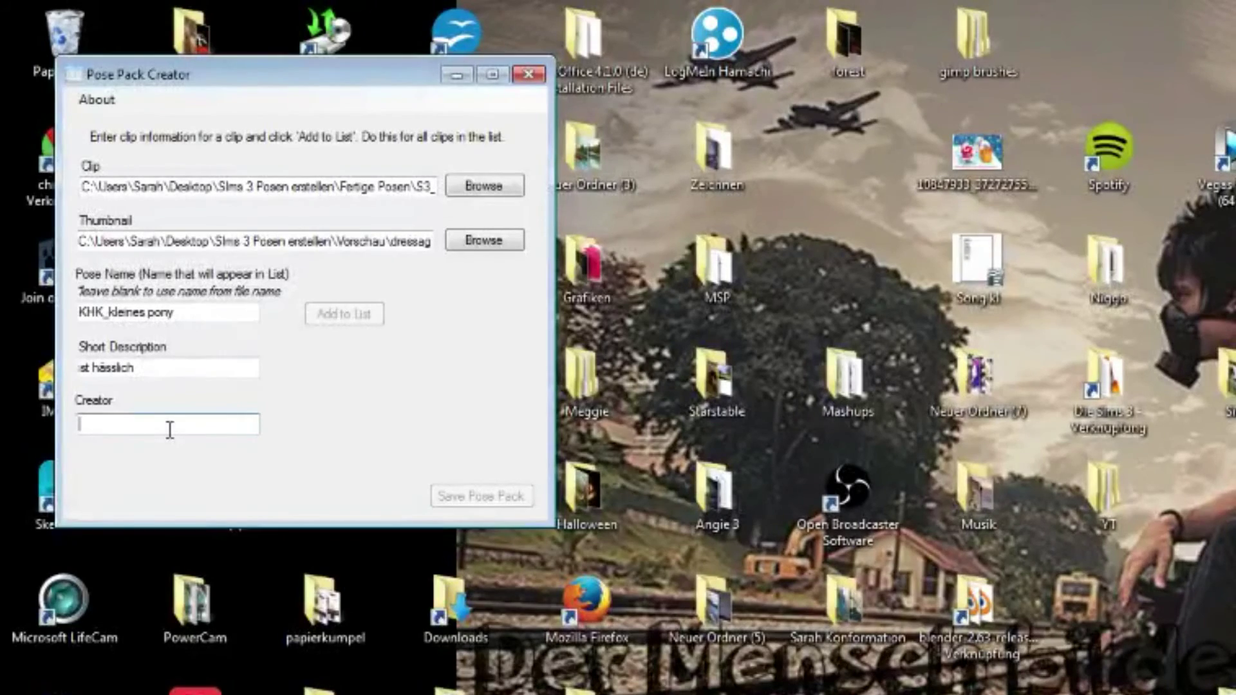
text(KHK)
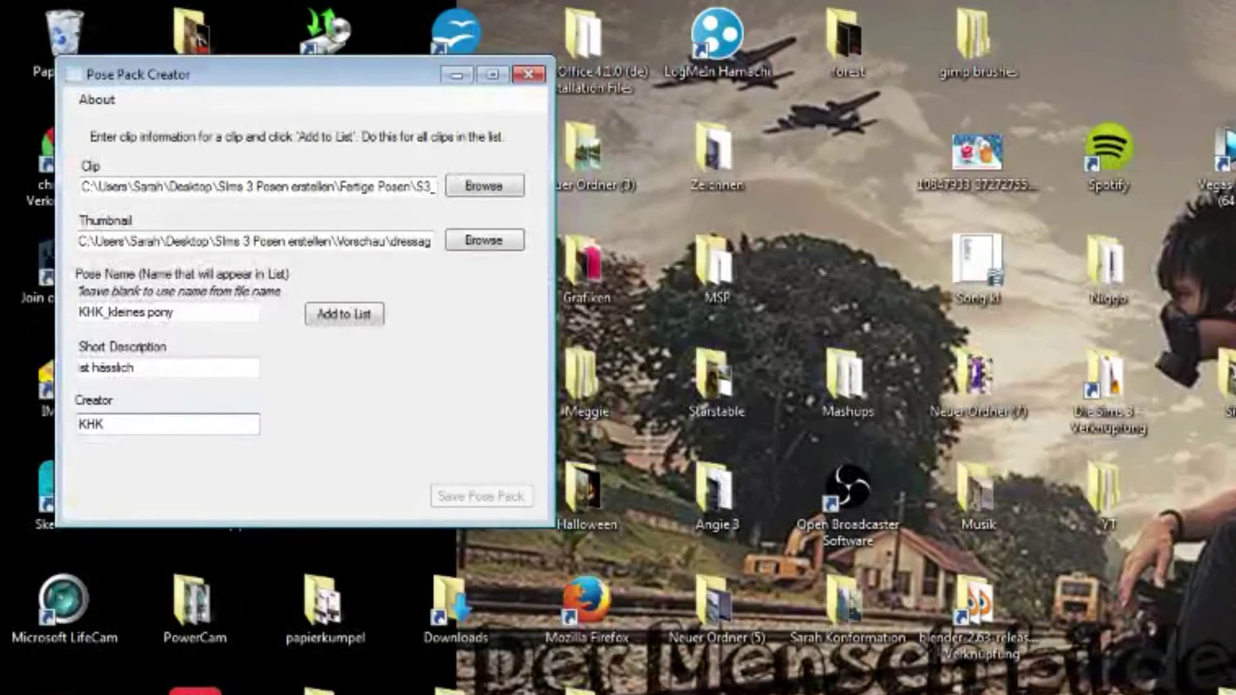
Step: Add the KHK_kleines pony pose to the list and save the pack as bla in Sims 3 Posen erstellen\fertig für dl
click(341, 315)
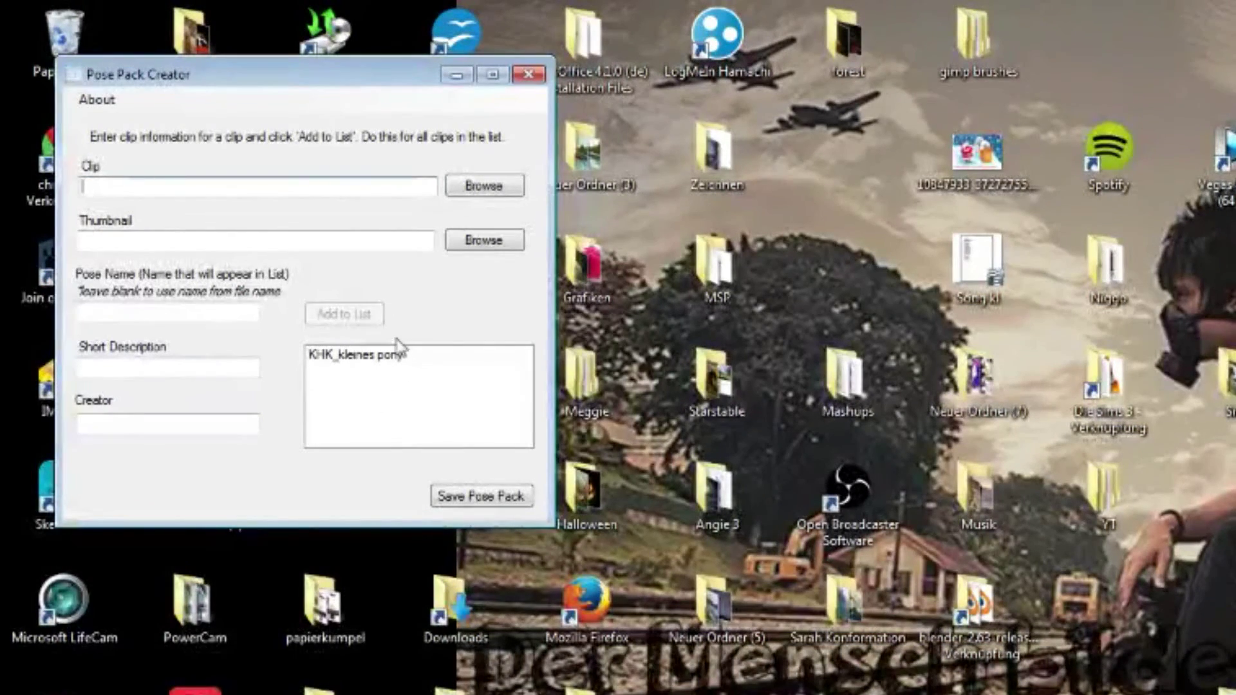
click(480, 499)
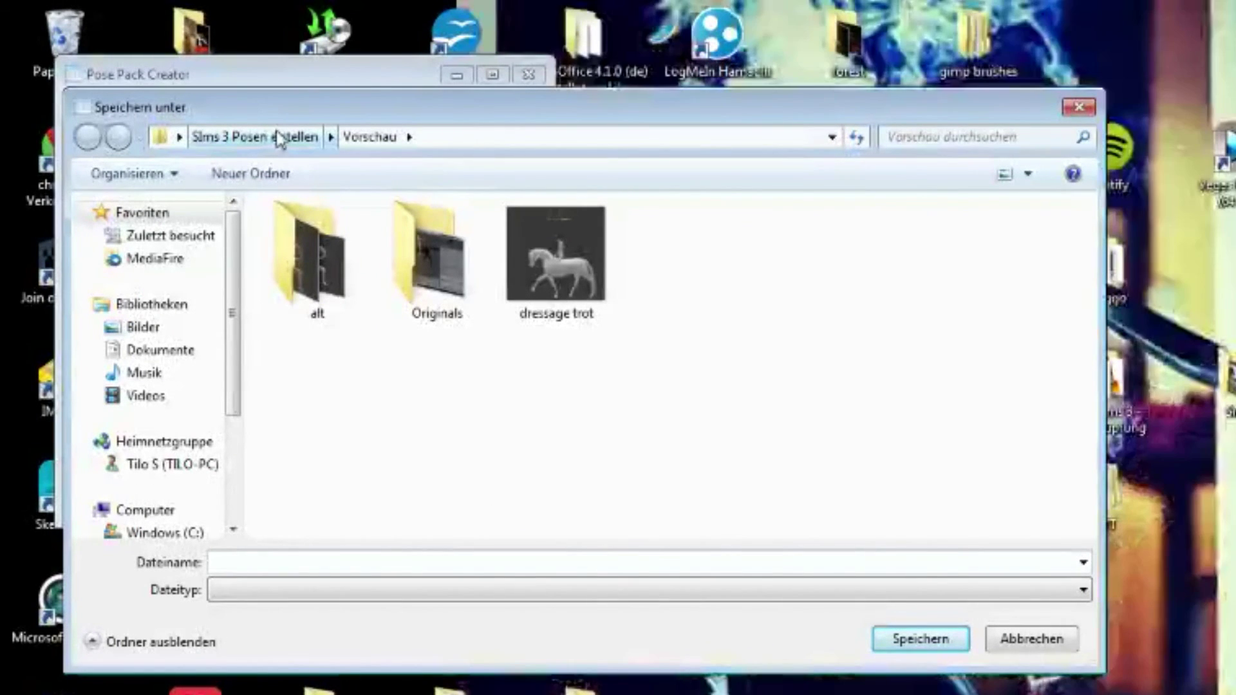
click(255, 137)
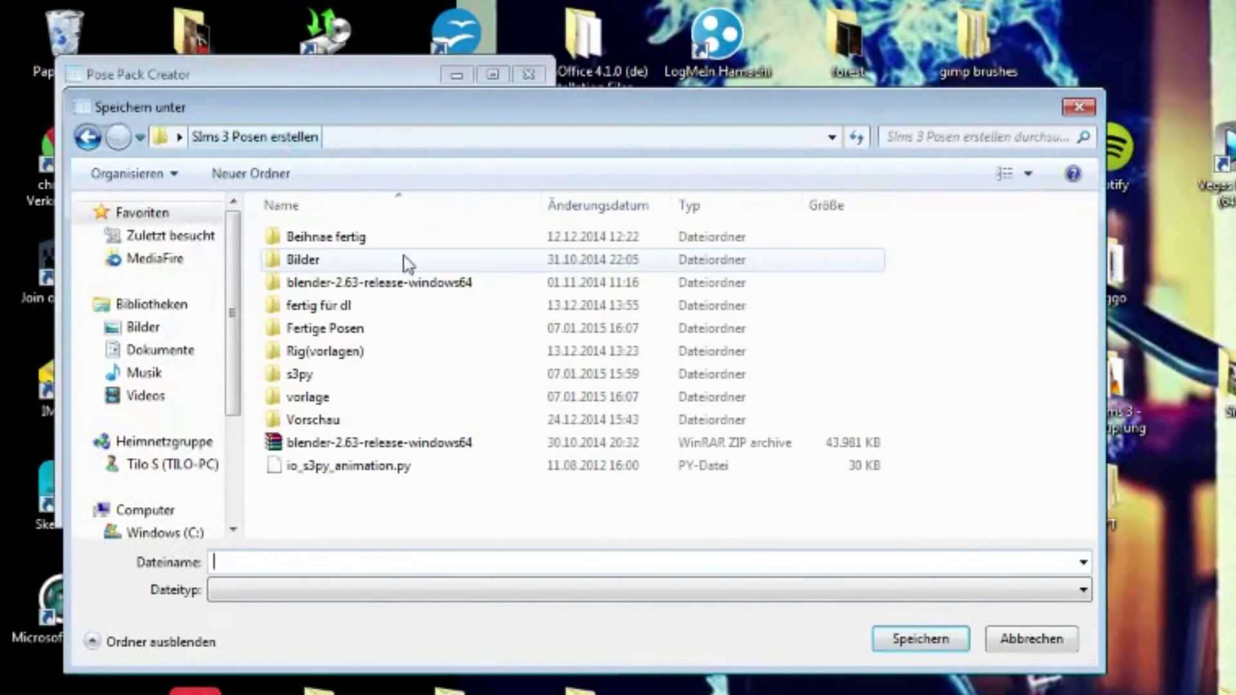
double_click(354, 330)
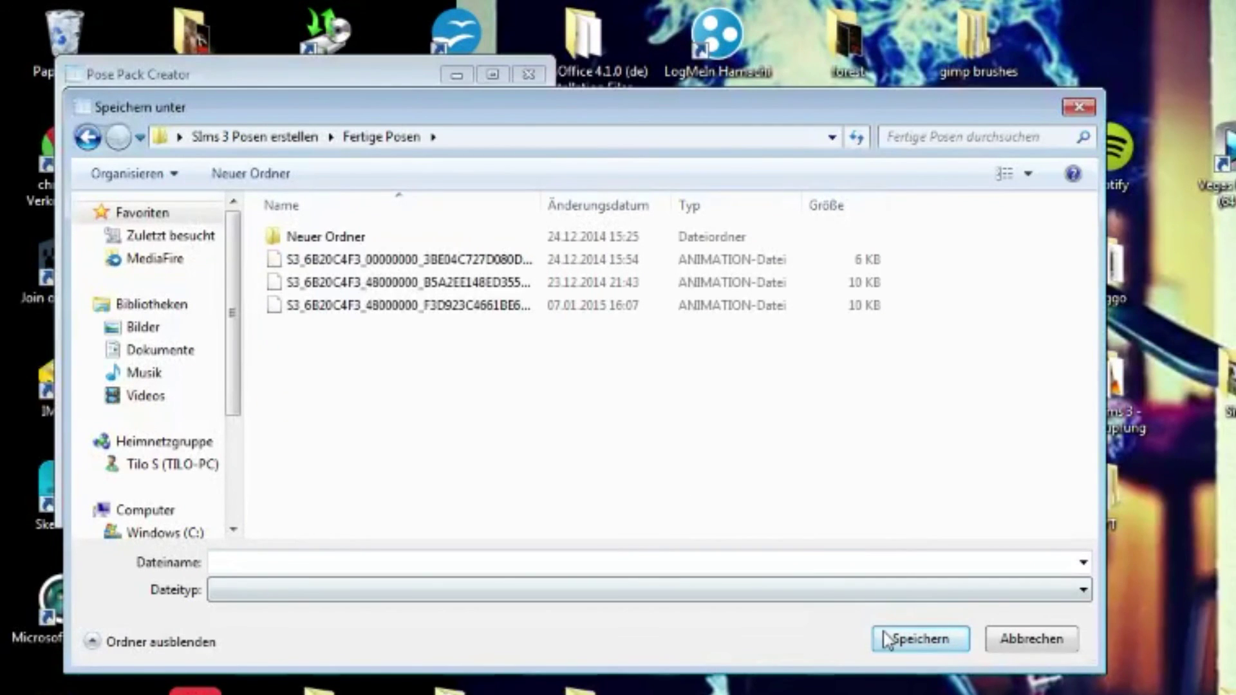
click(270, 137)
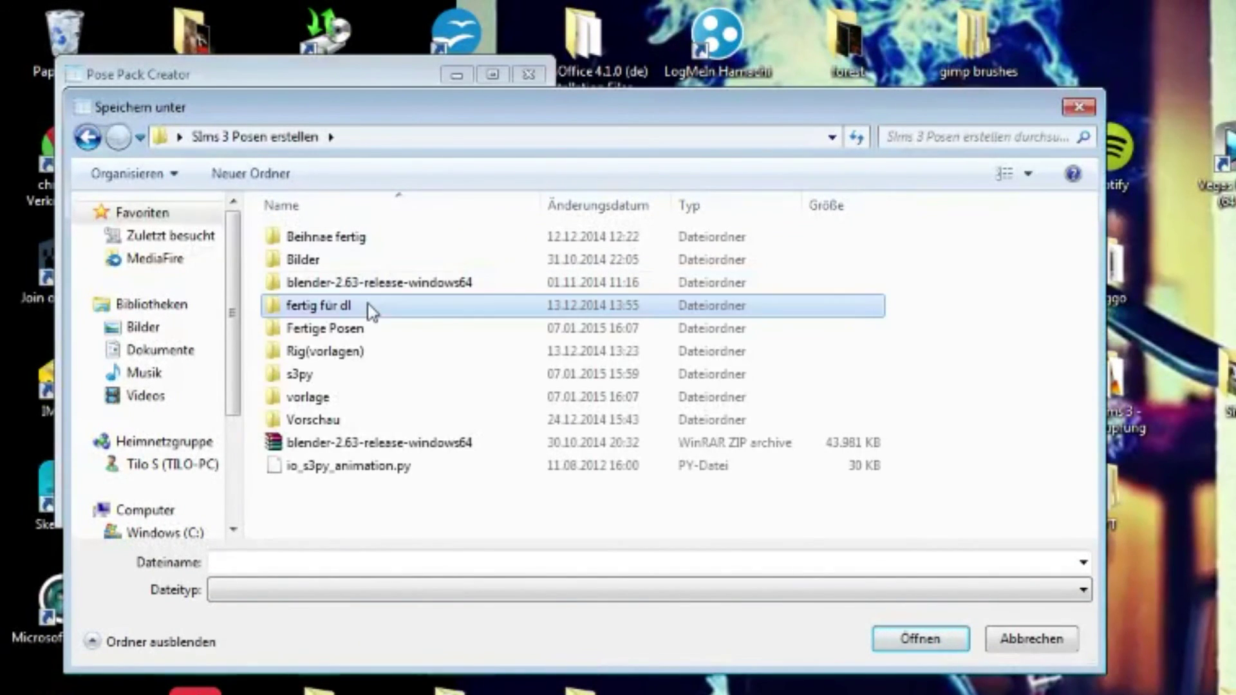
double_click(369, 309)
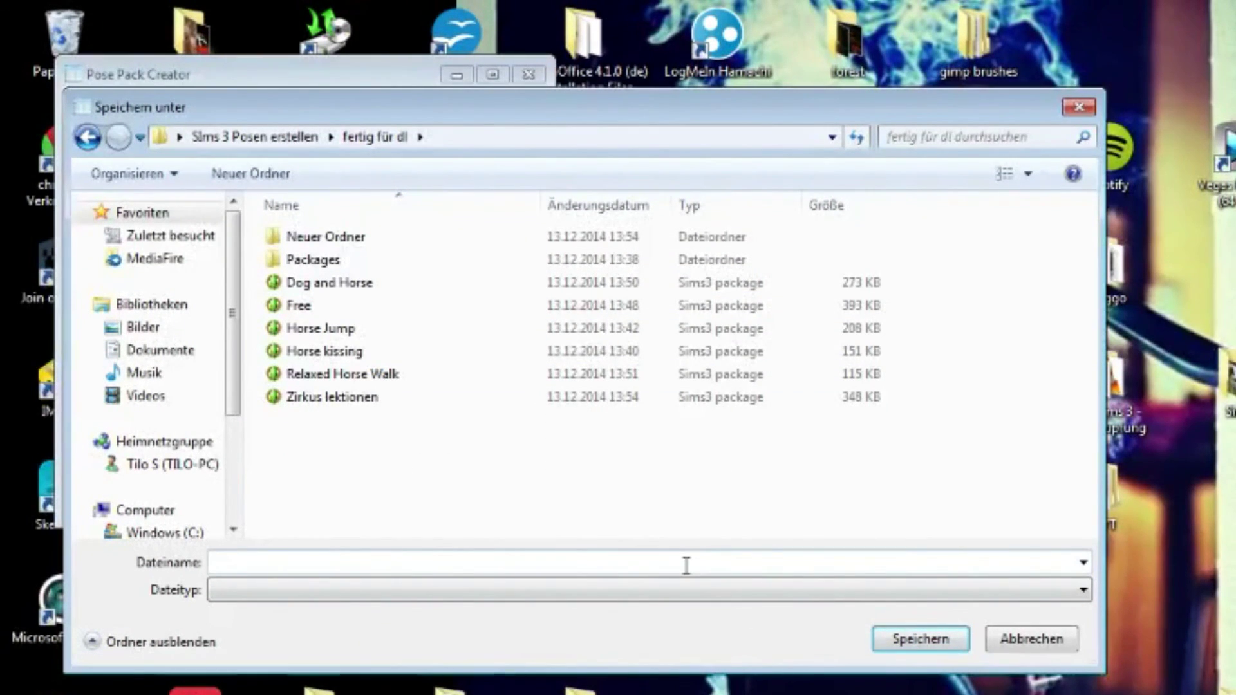
text(bla)
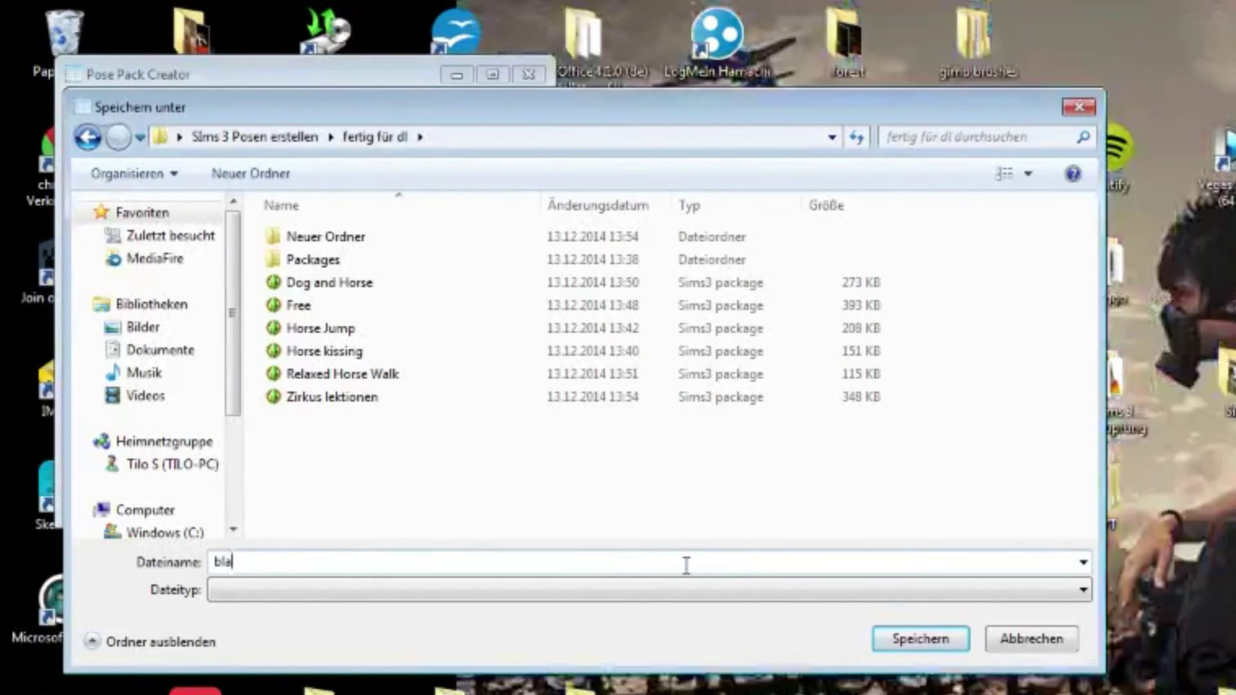
click(920, 639)
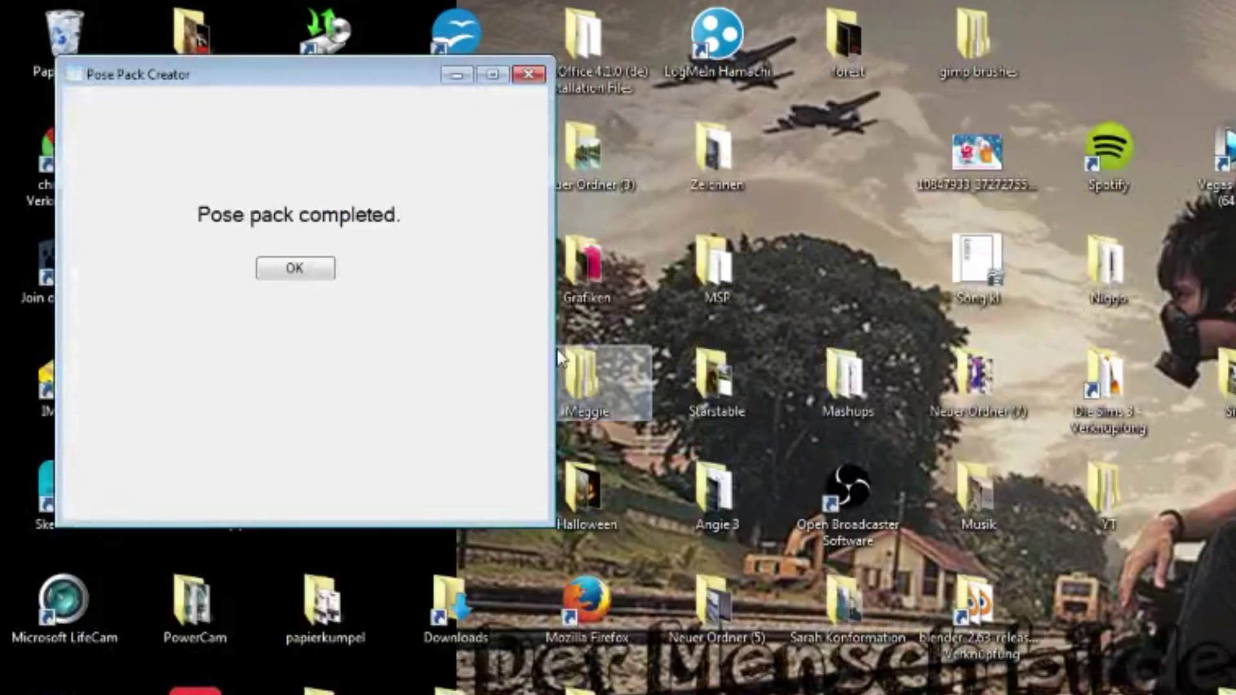
Step: Dismiss the completion message and open fertig für dl to view the 102 KB bla package
click(296, 268)
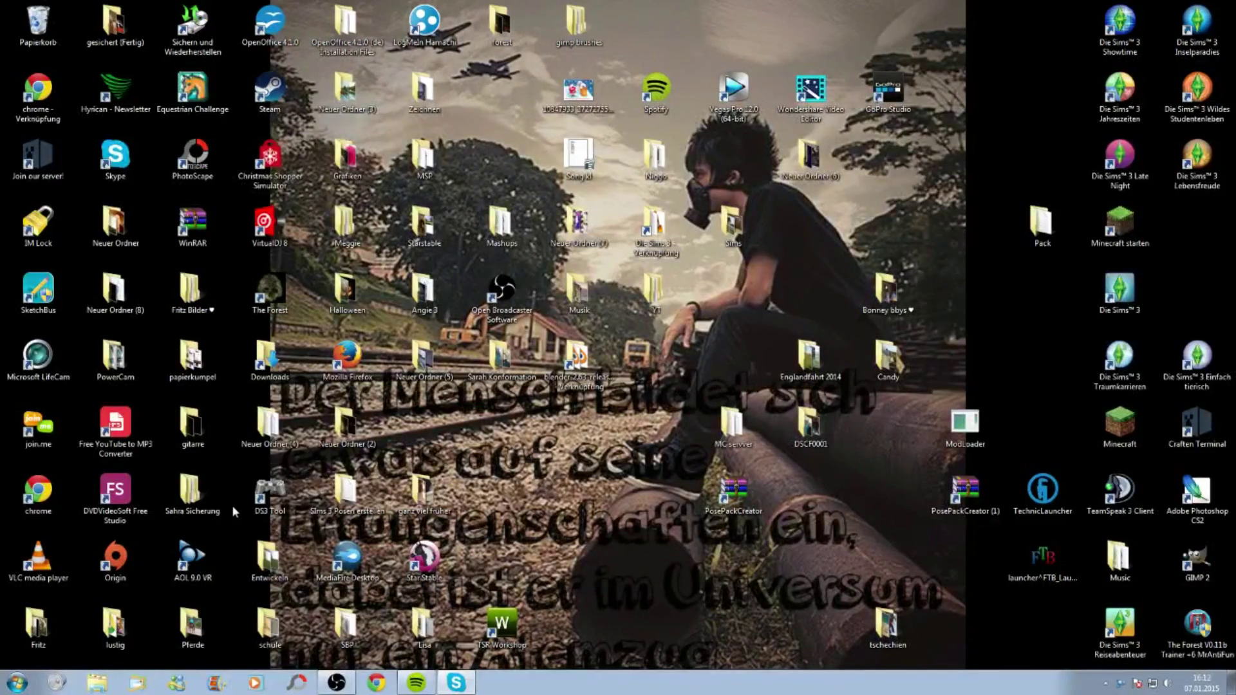
double_click(345, 493)
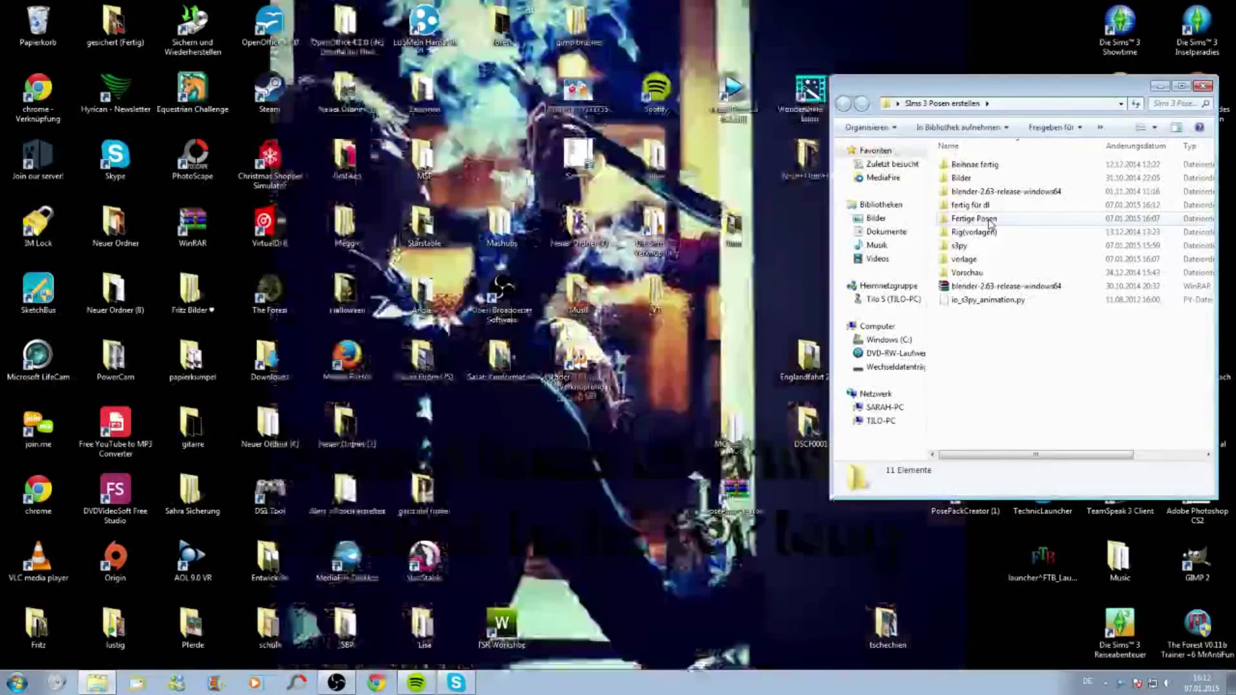
double_click(990, 207)
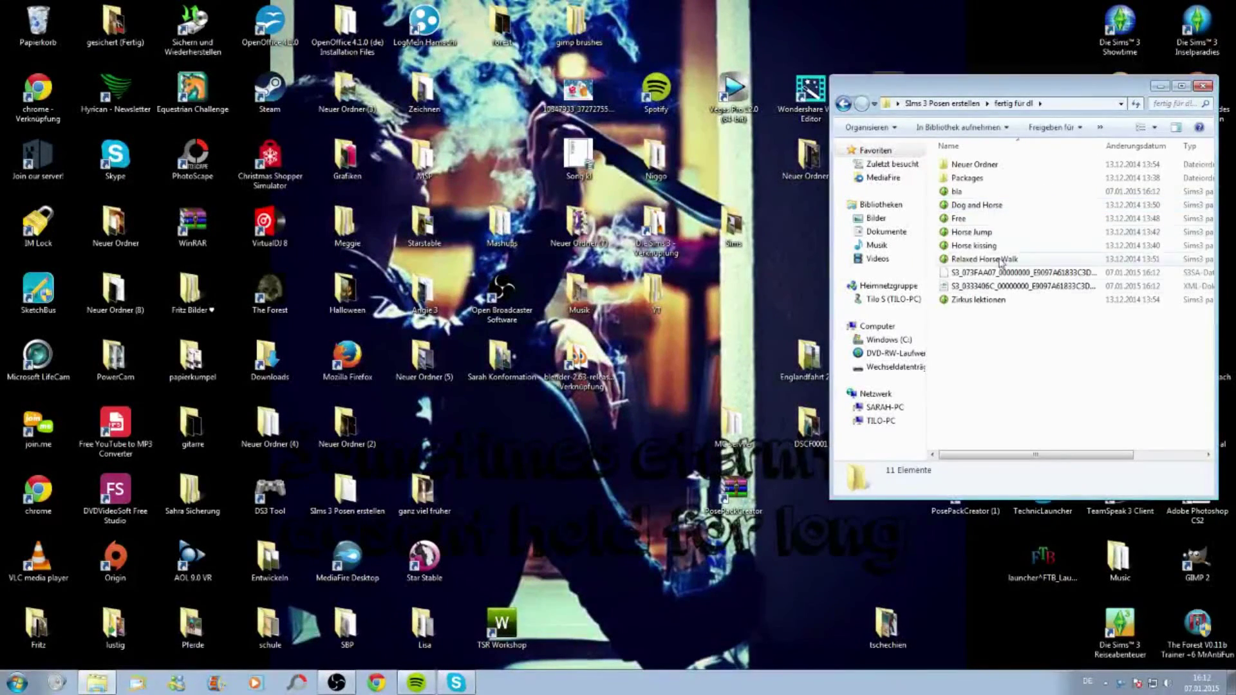
click(977, 192)
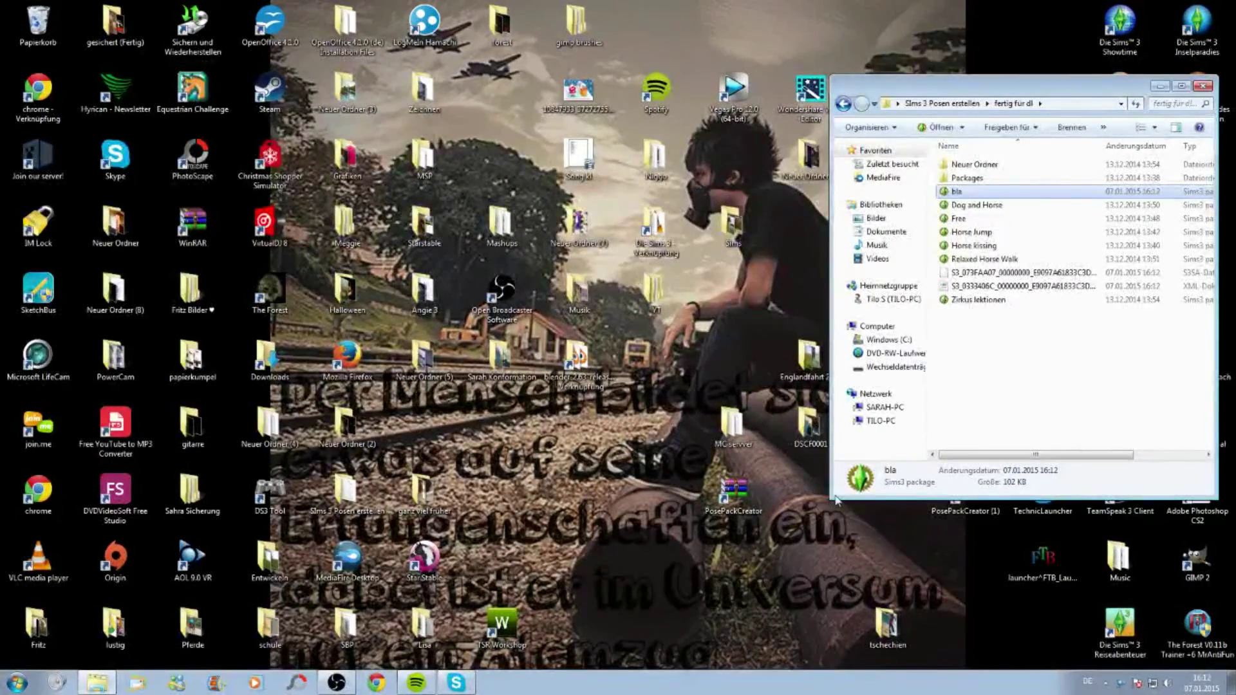
drag(832, 495, 397, 542)
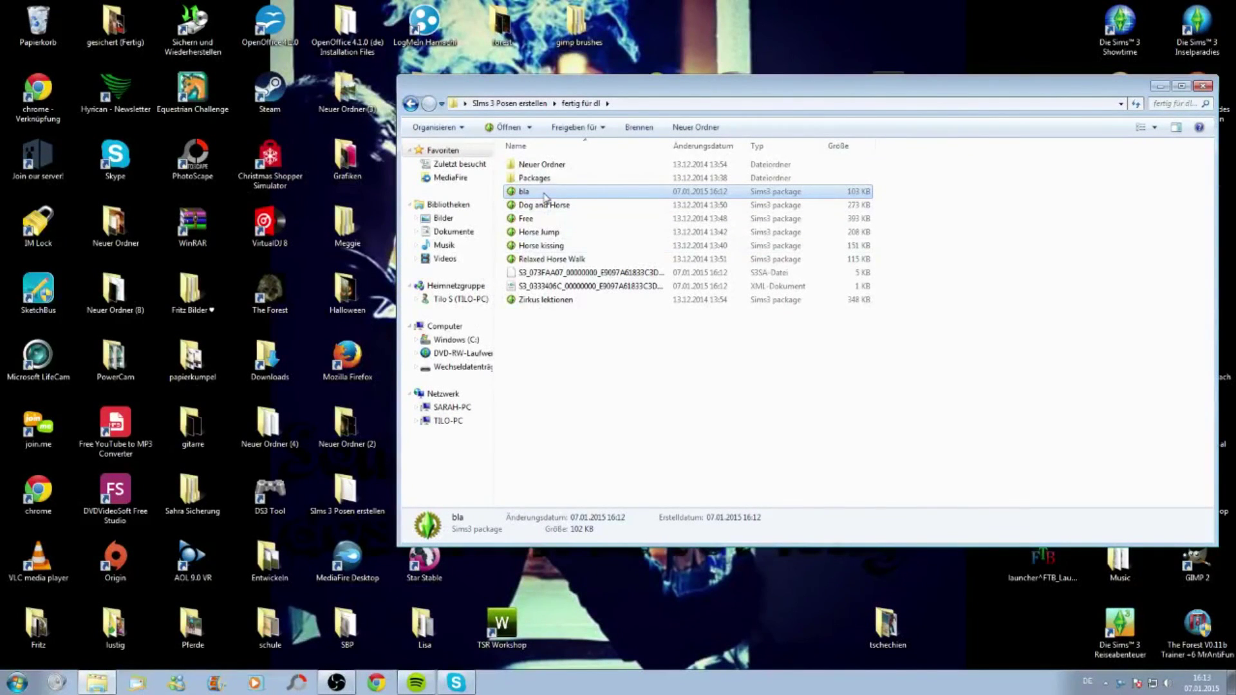